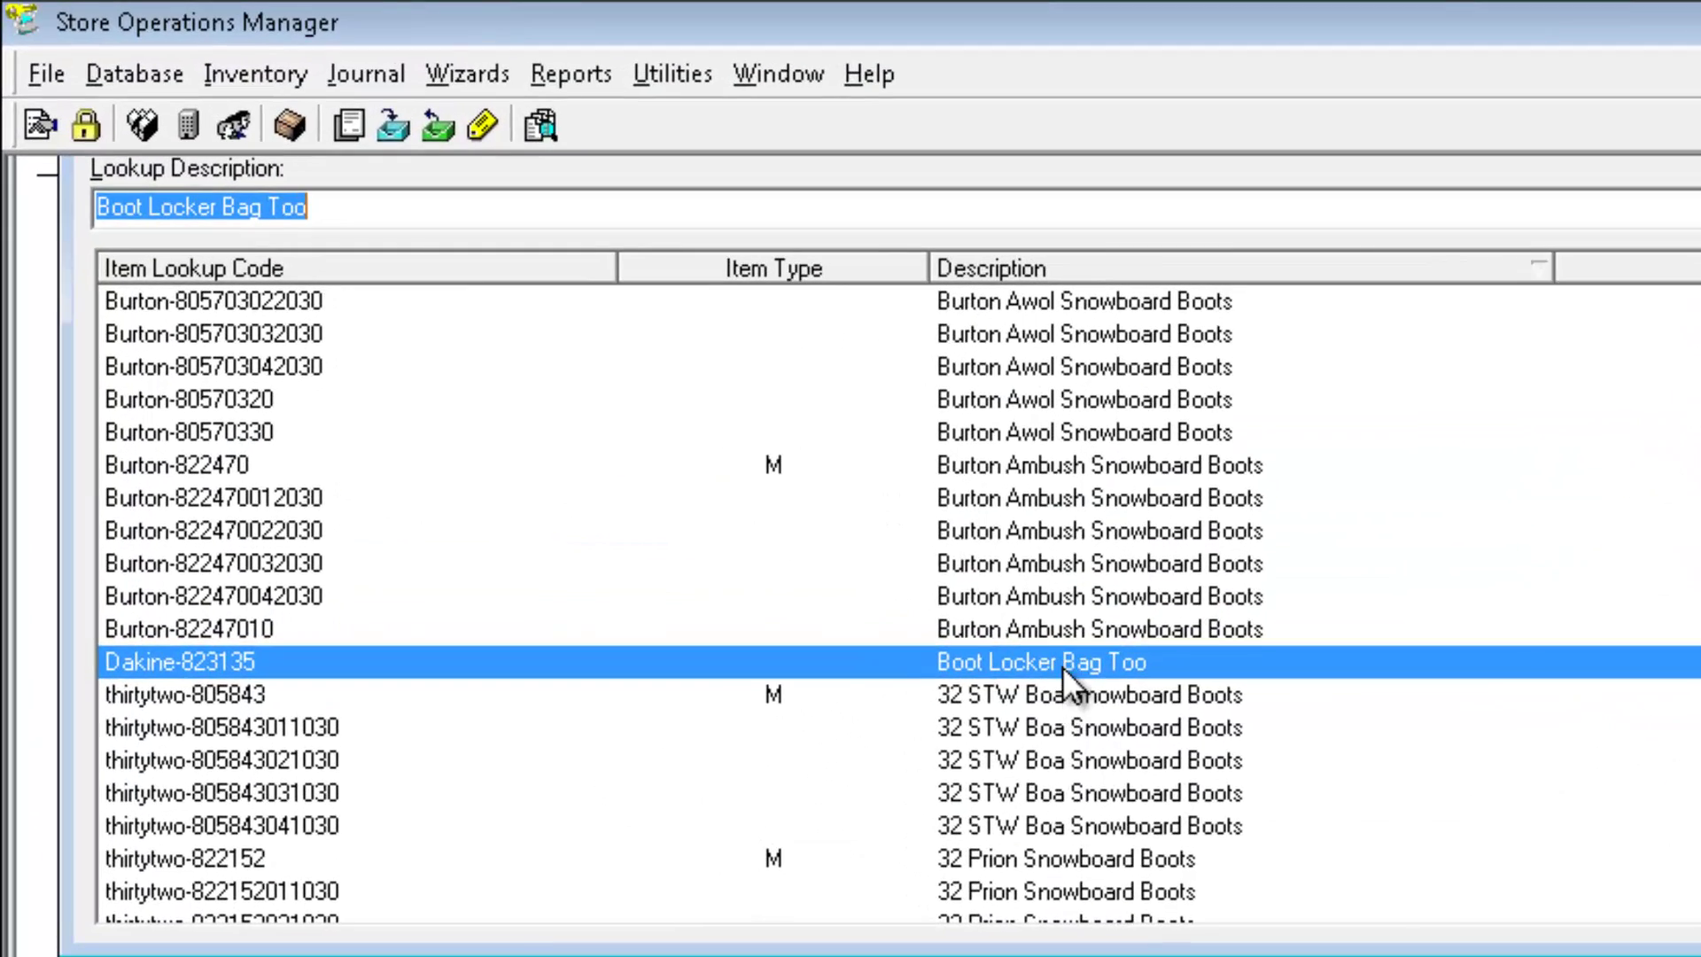
- Tick 'Item is available on the website' for Boot Locker Bag Too and save the item
double_click(1065, 662)
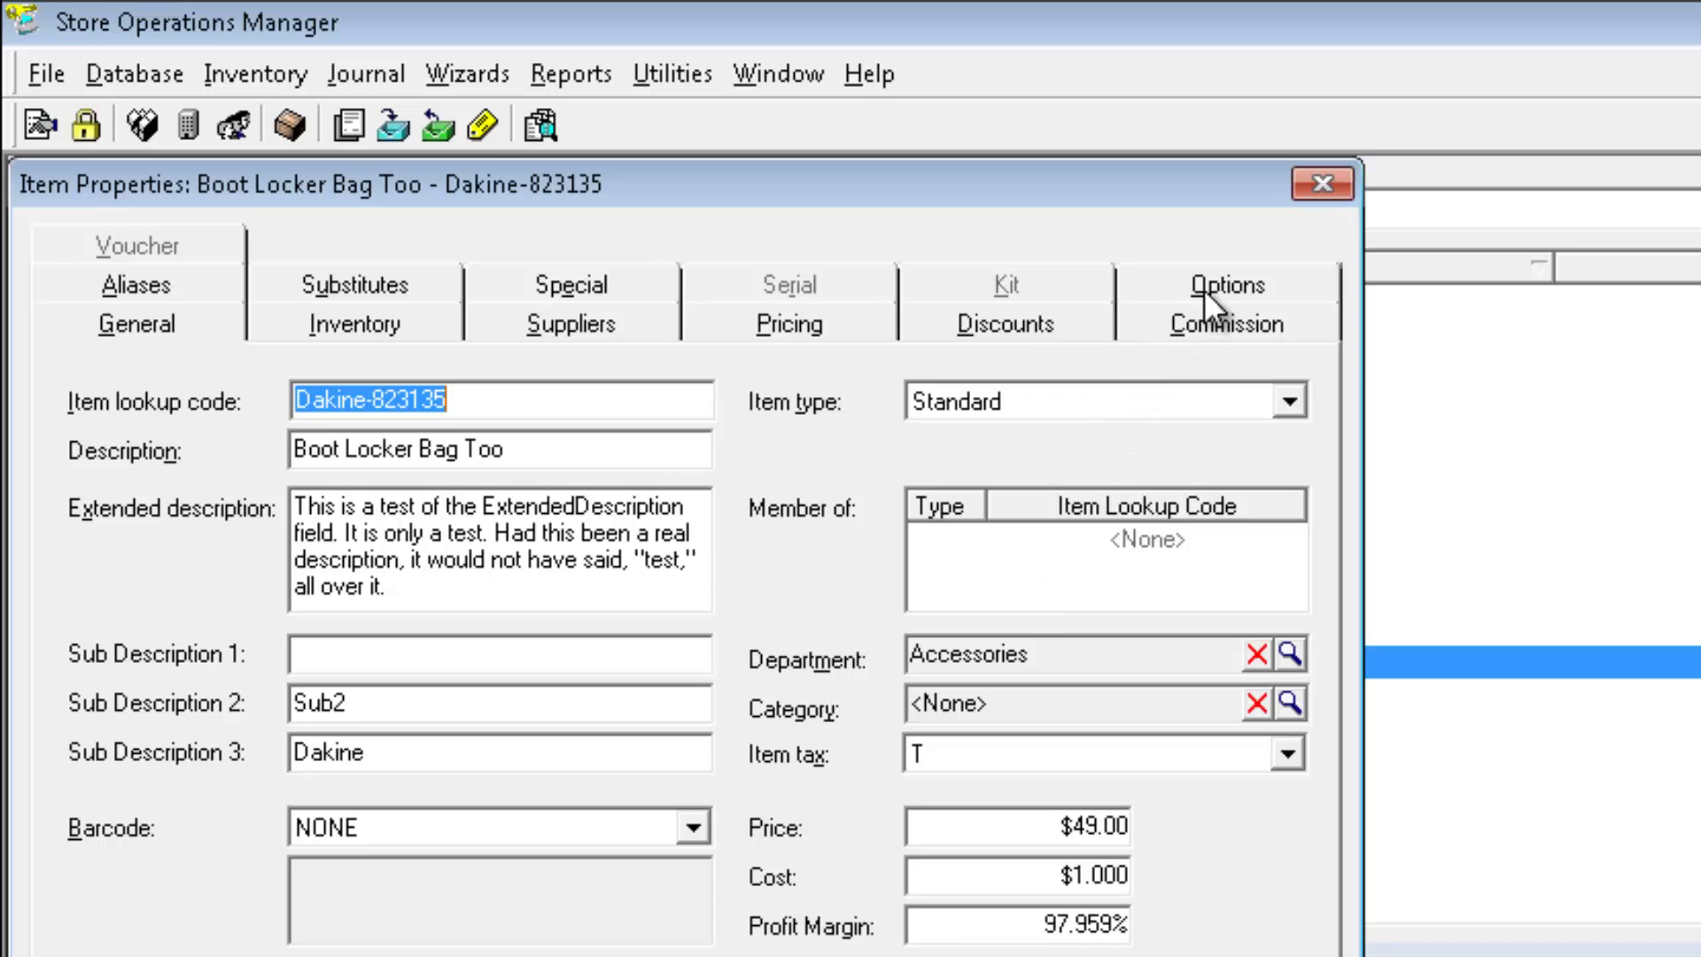
click(1204, 290)
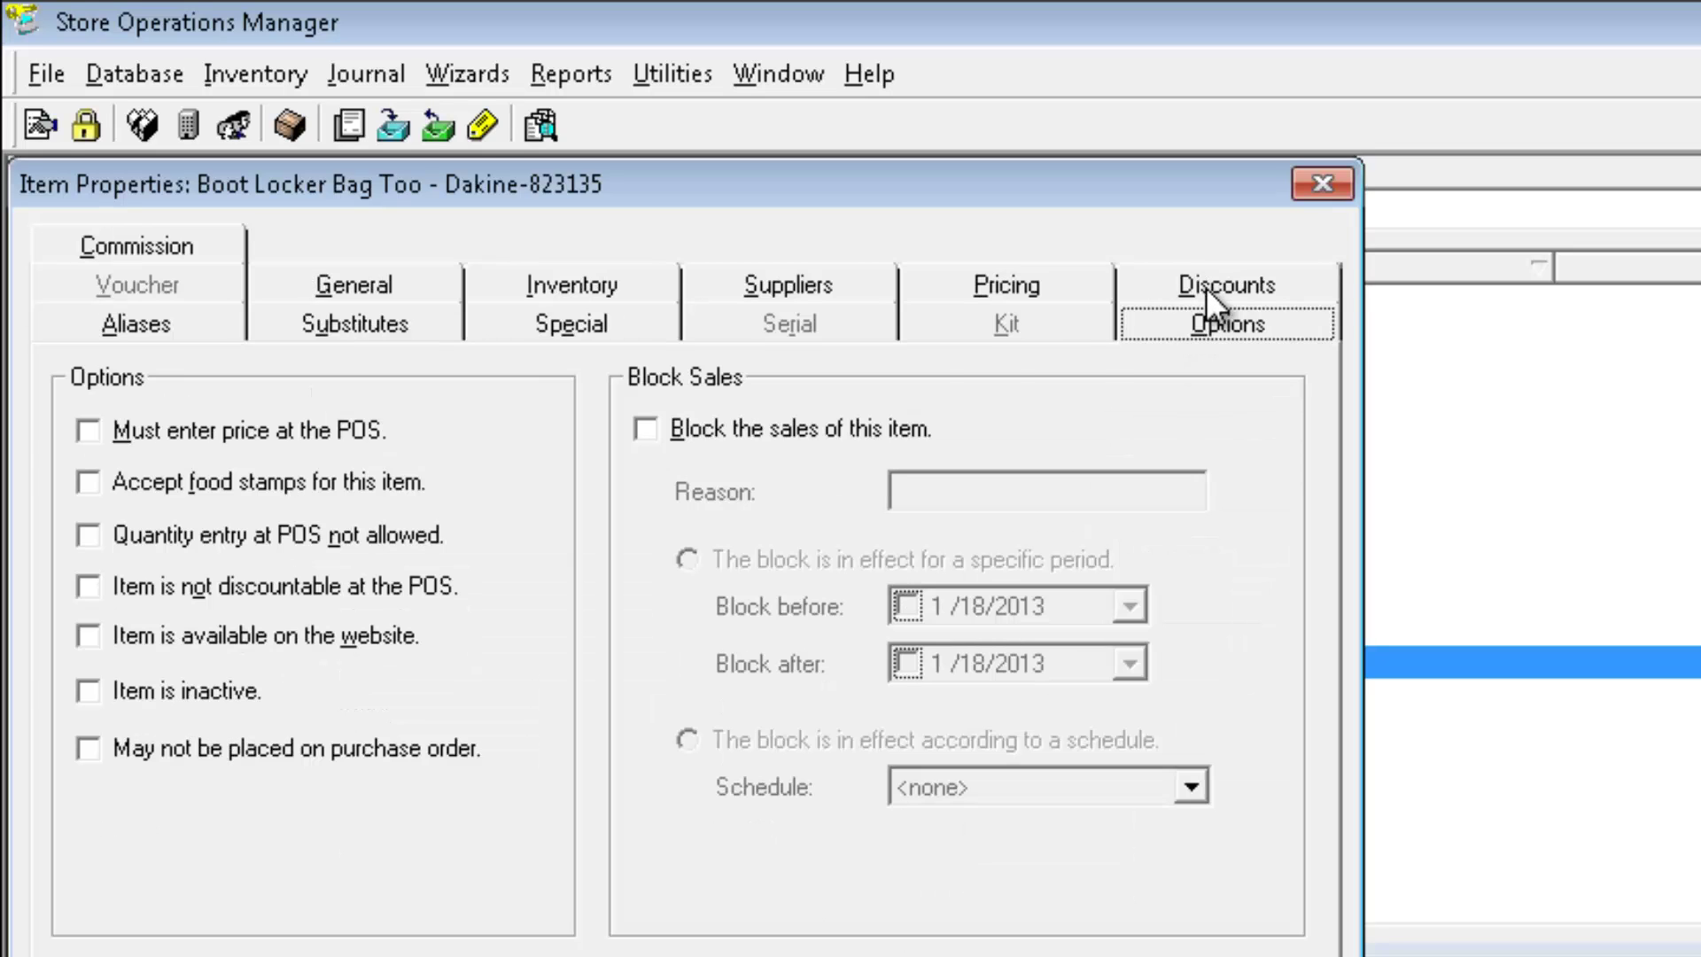
click(89, 636)
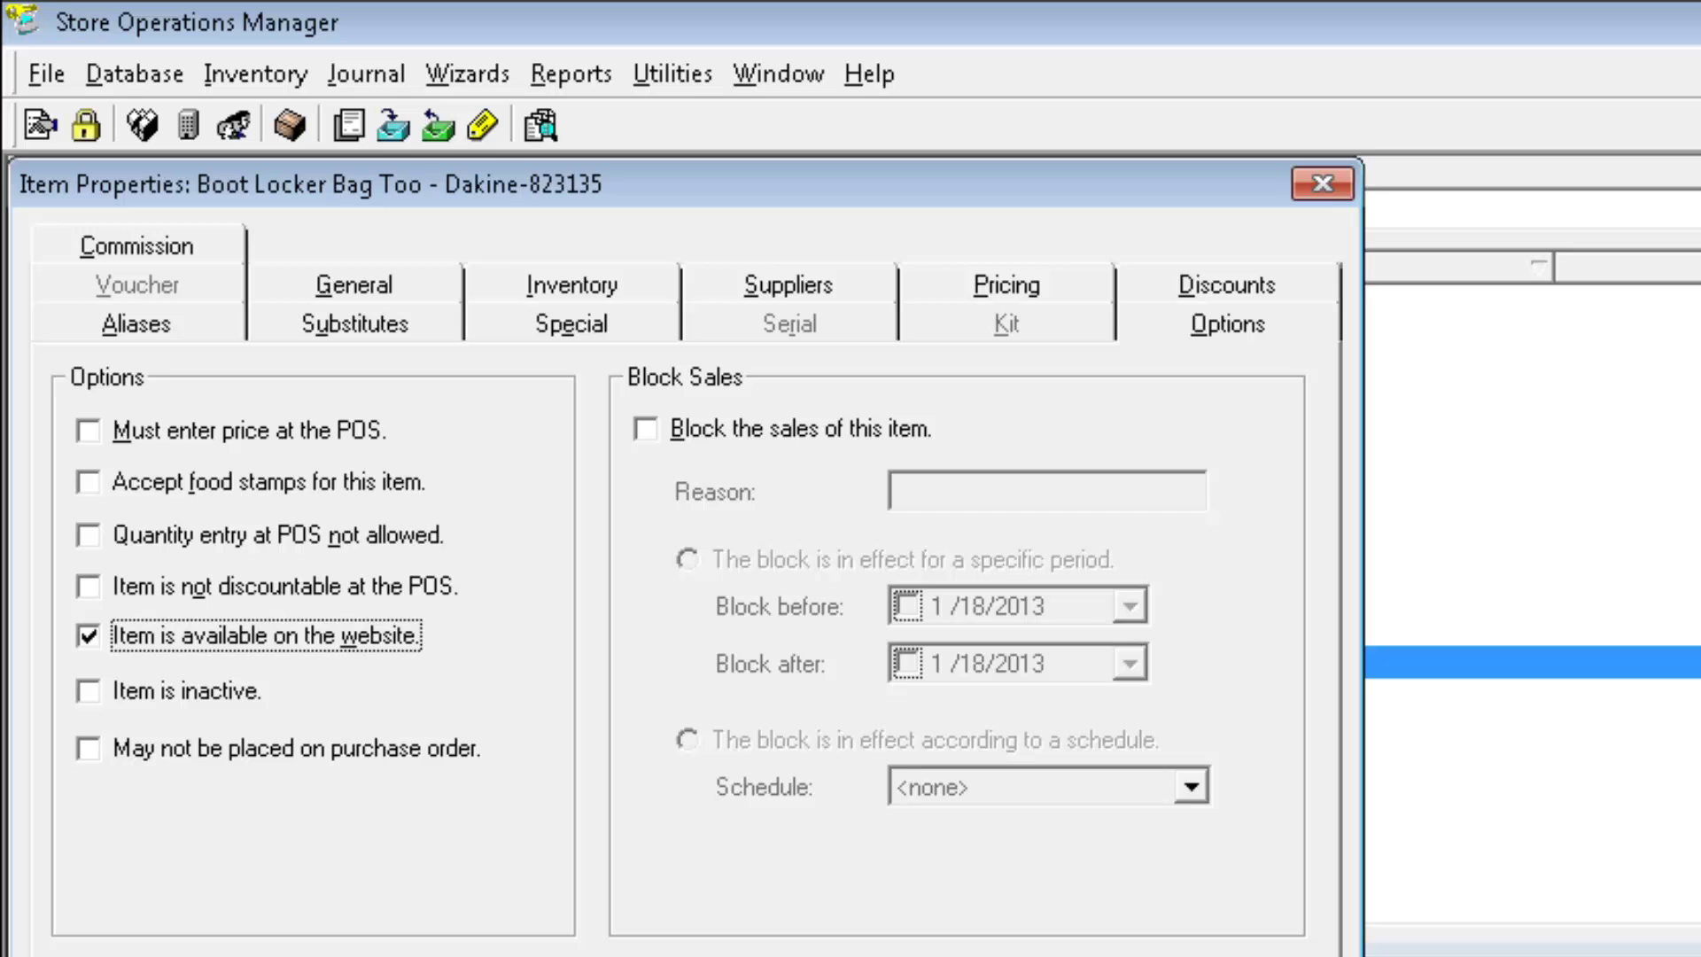
key(Return)
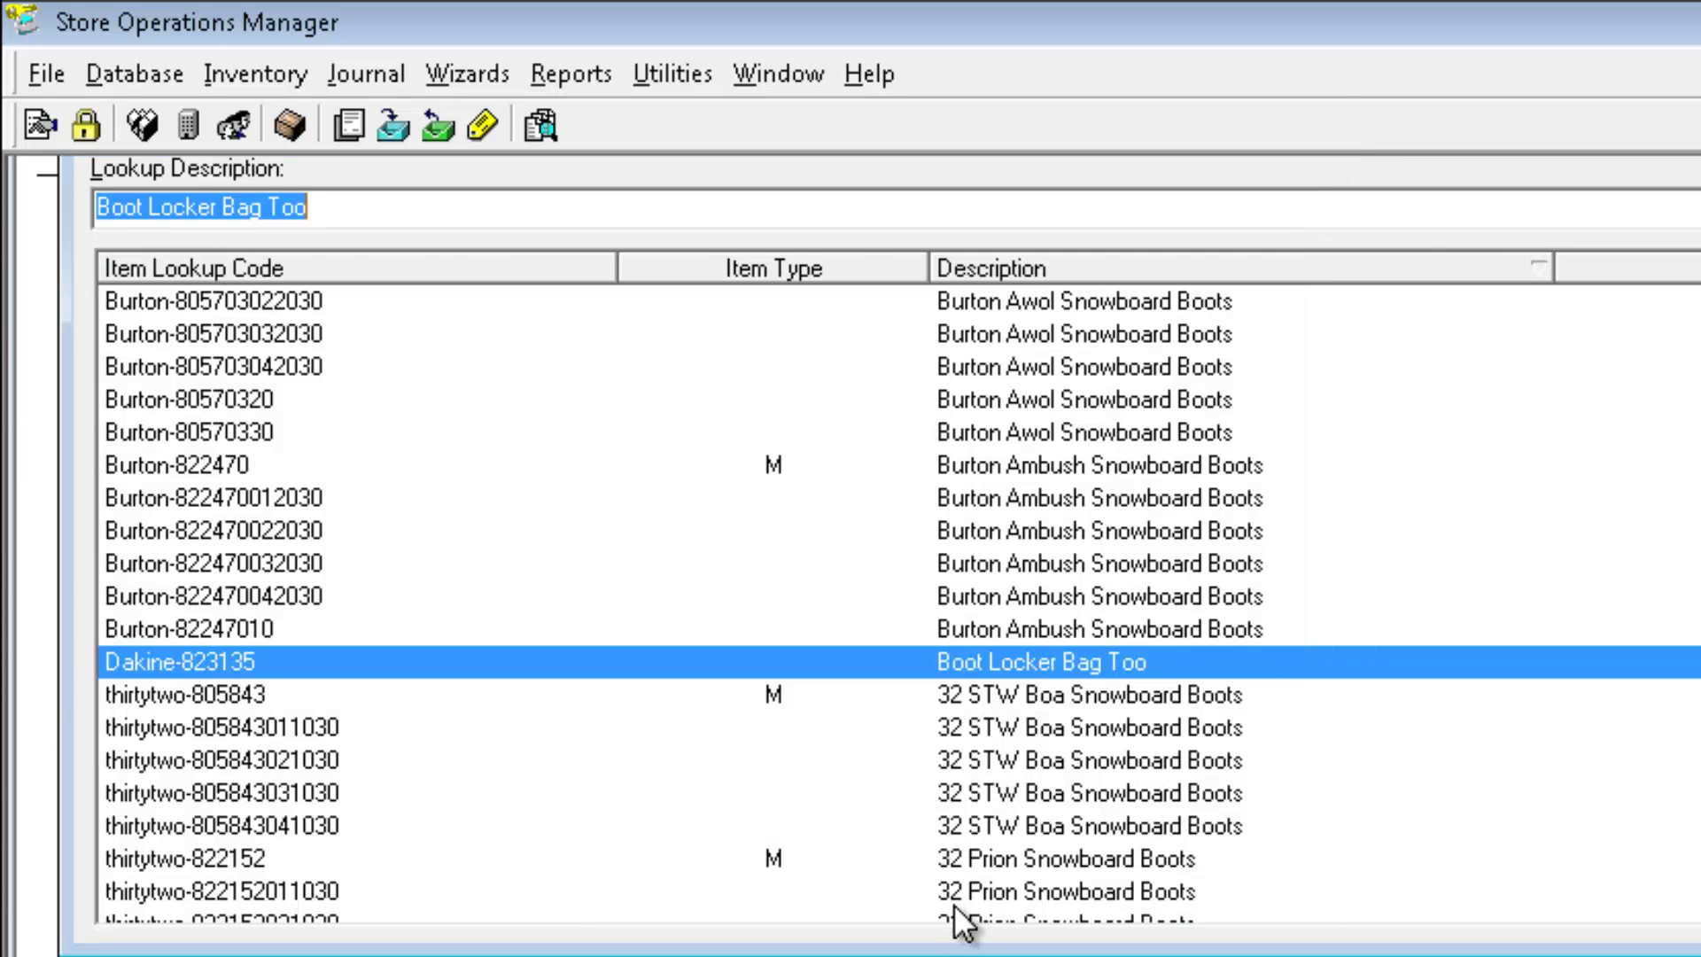
scroll(898, 607, up, 15)
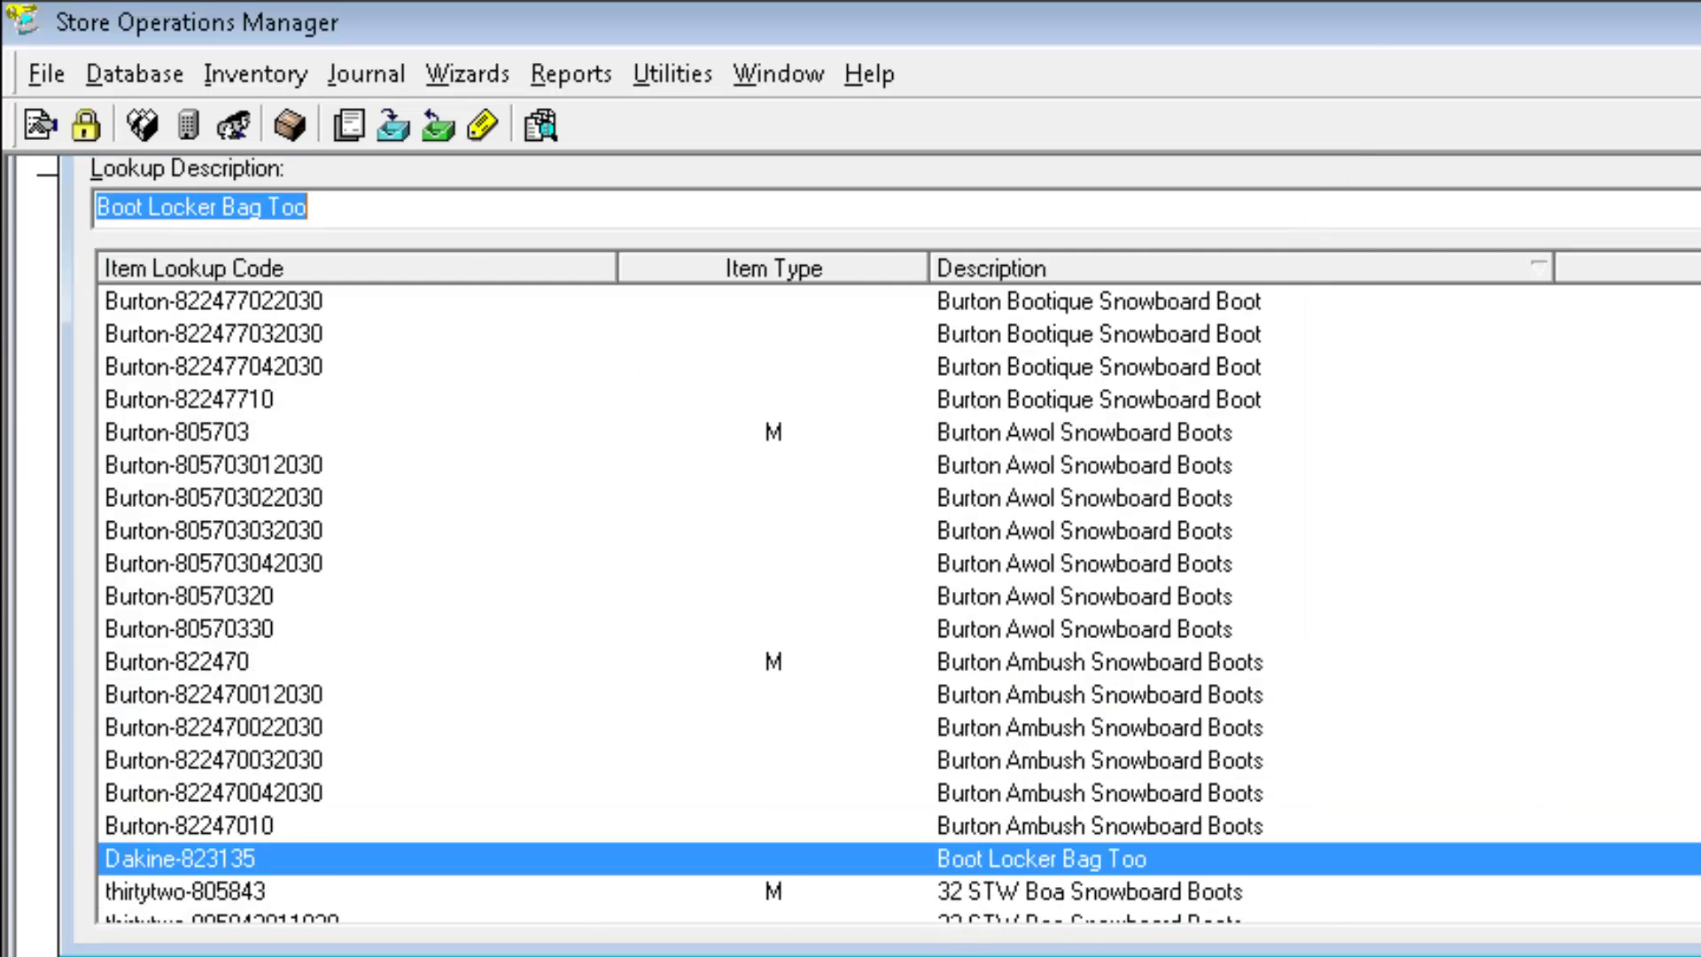
scroll(1049, 627, up, 5)
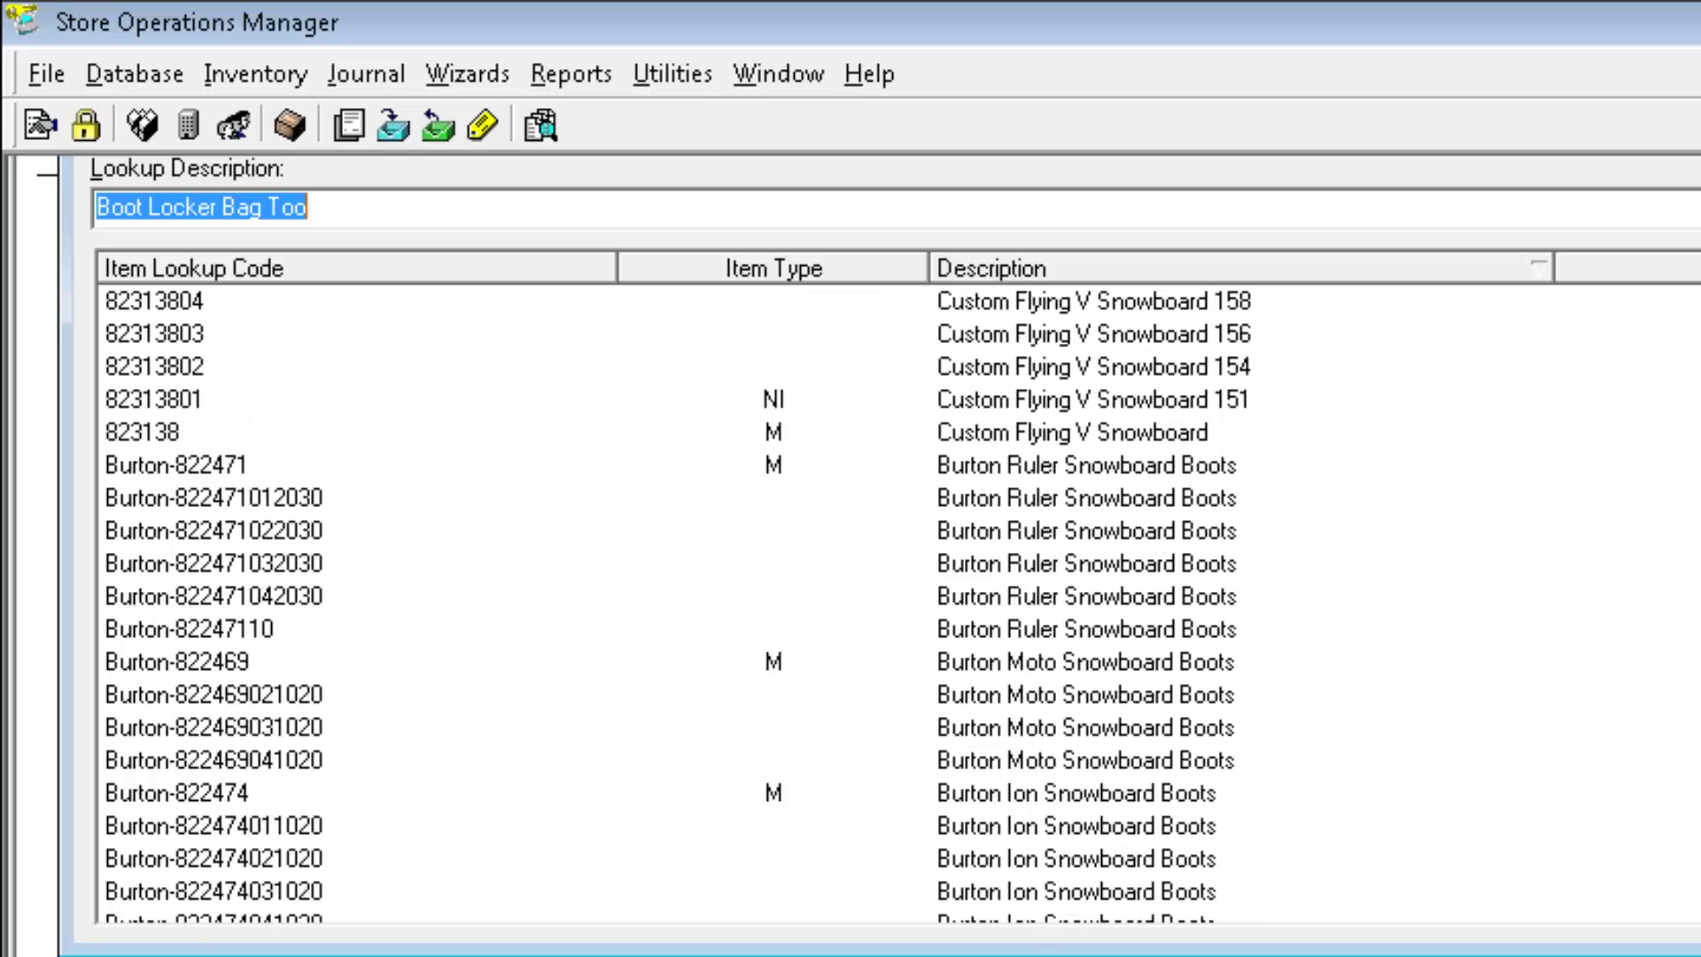
- Check the website availability option of the matrix's component item 151
double_click(1050, 627)
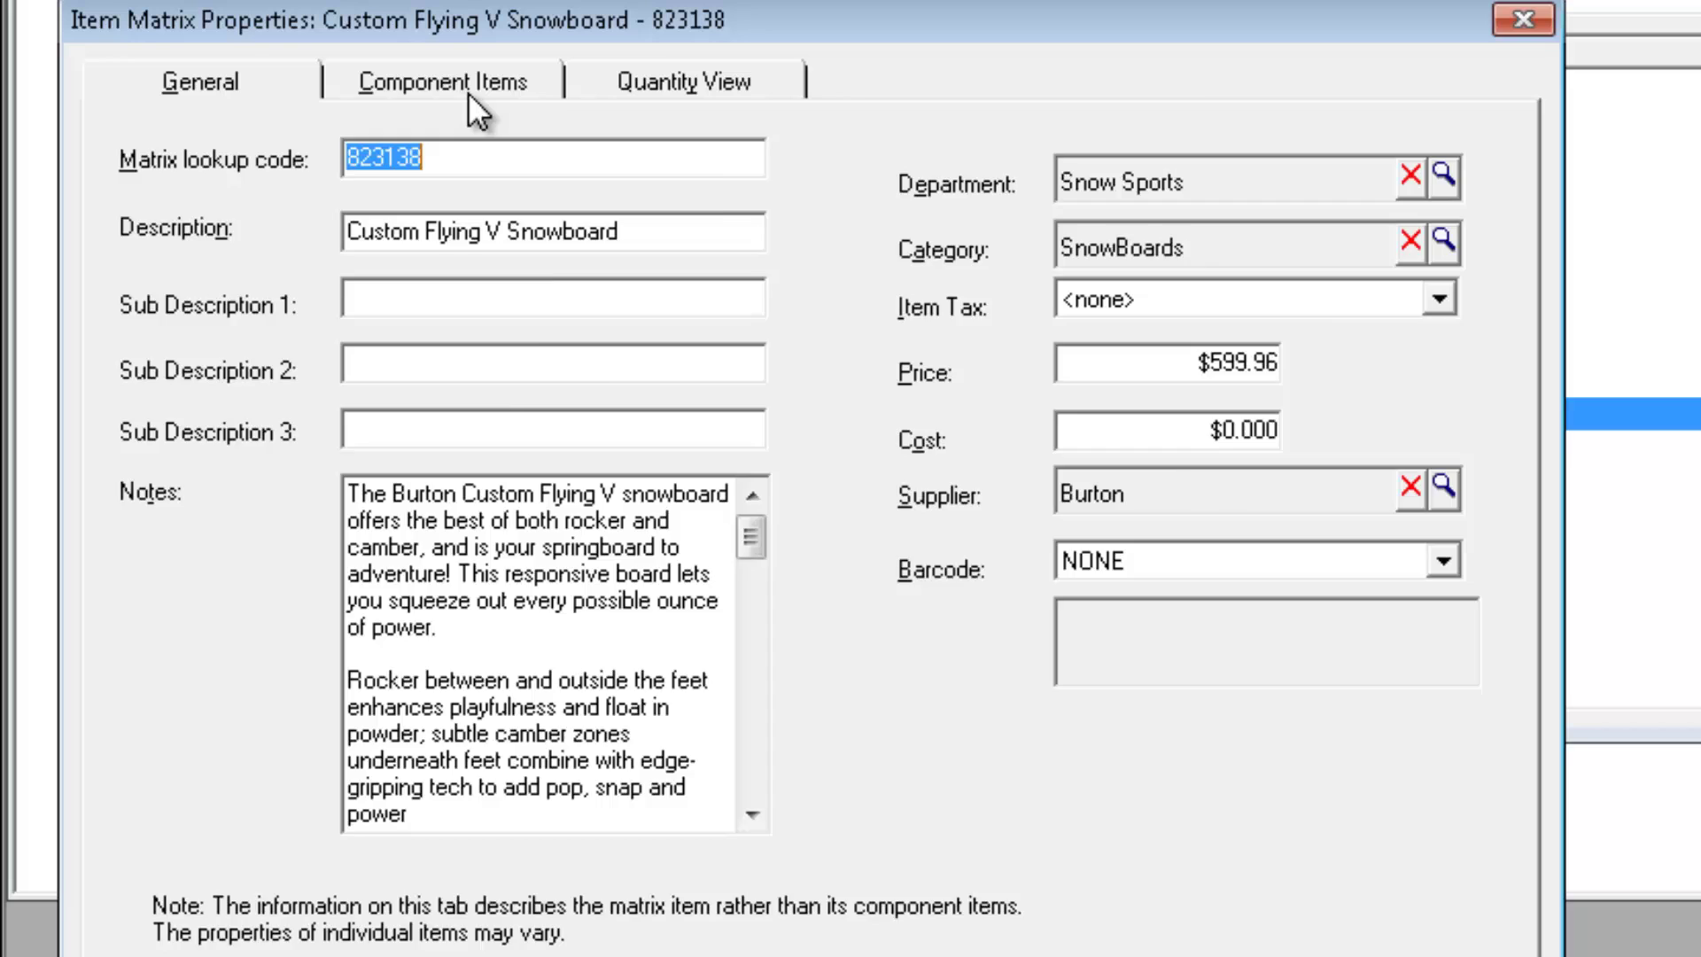
click(467, 92)
double_click(1070, 737)
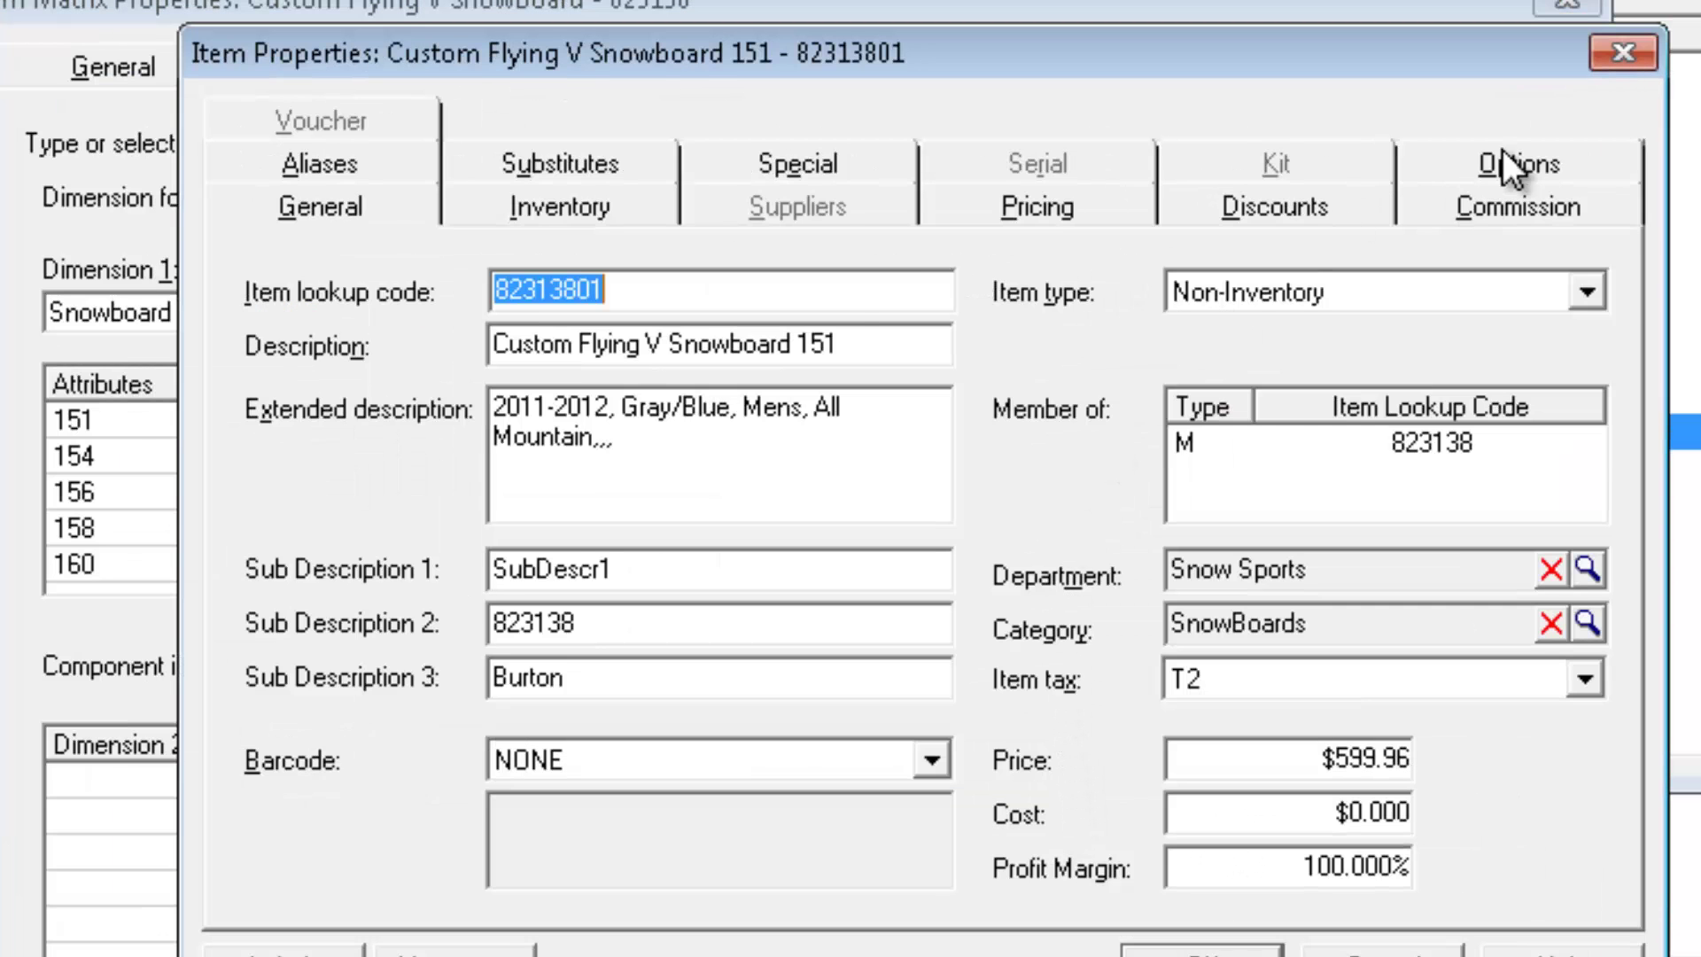
click(1502, 164)
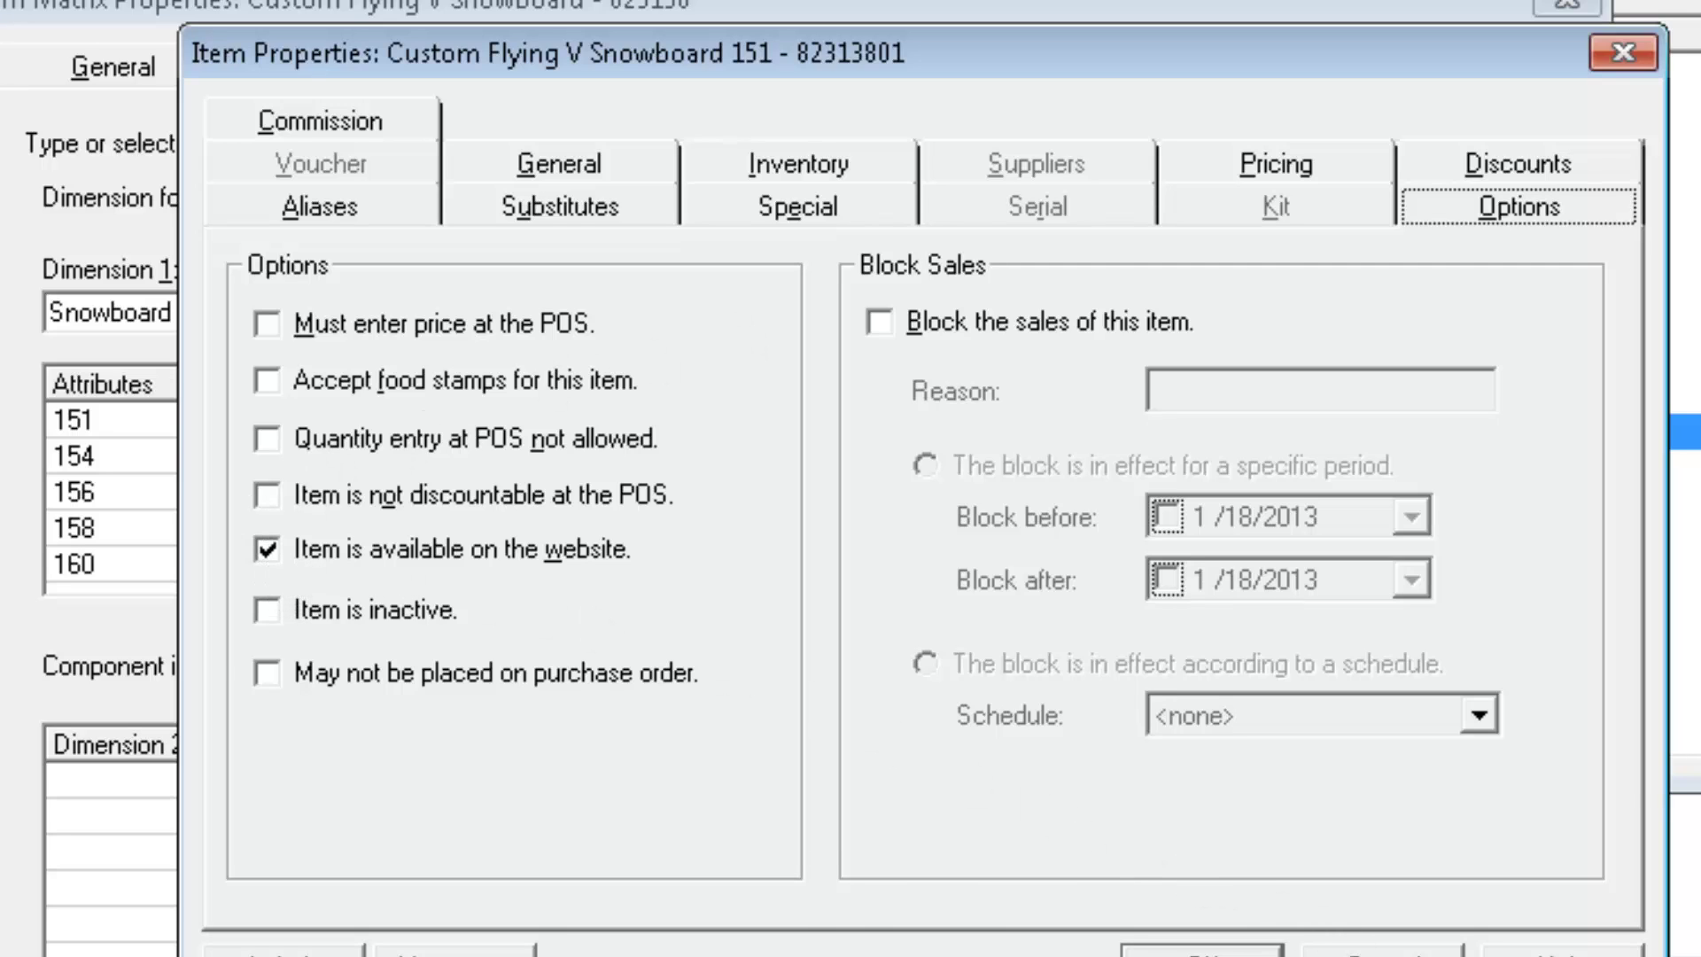
key(Return)
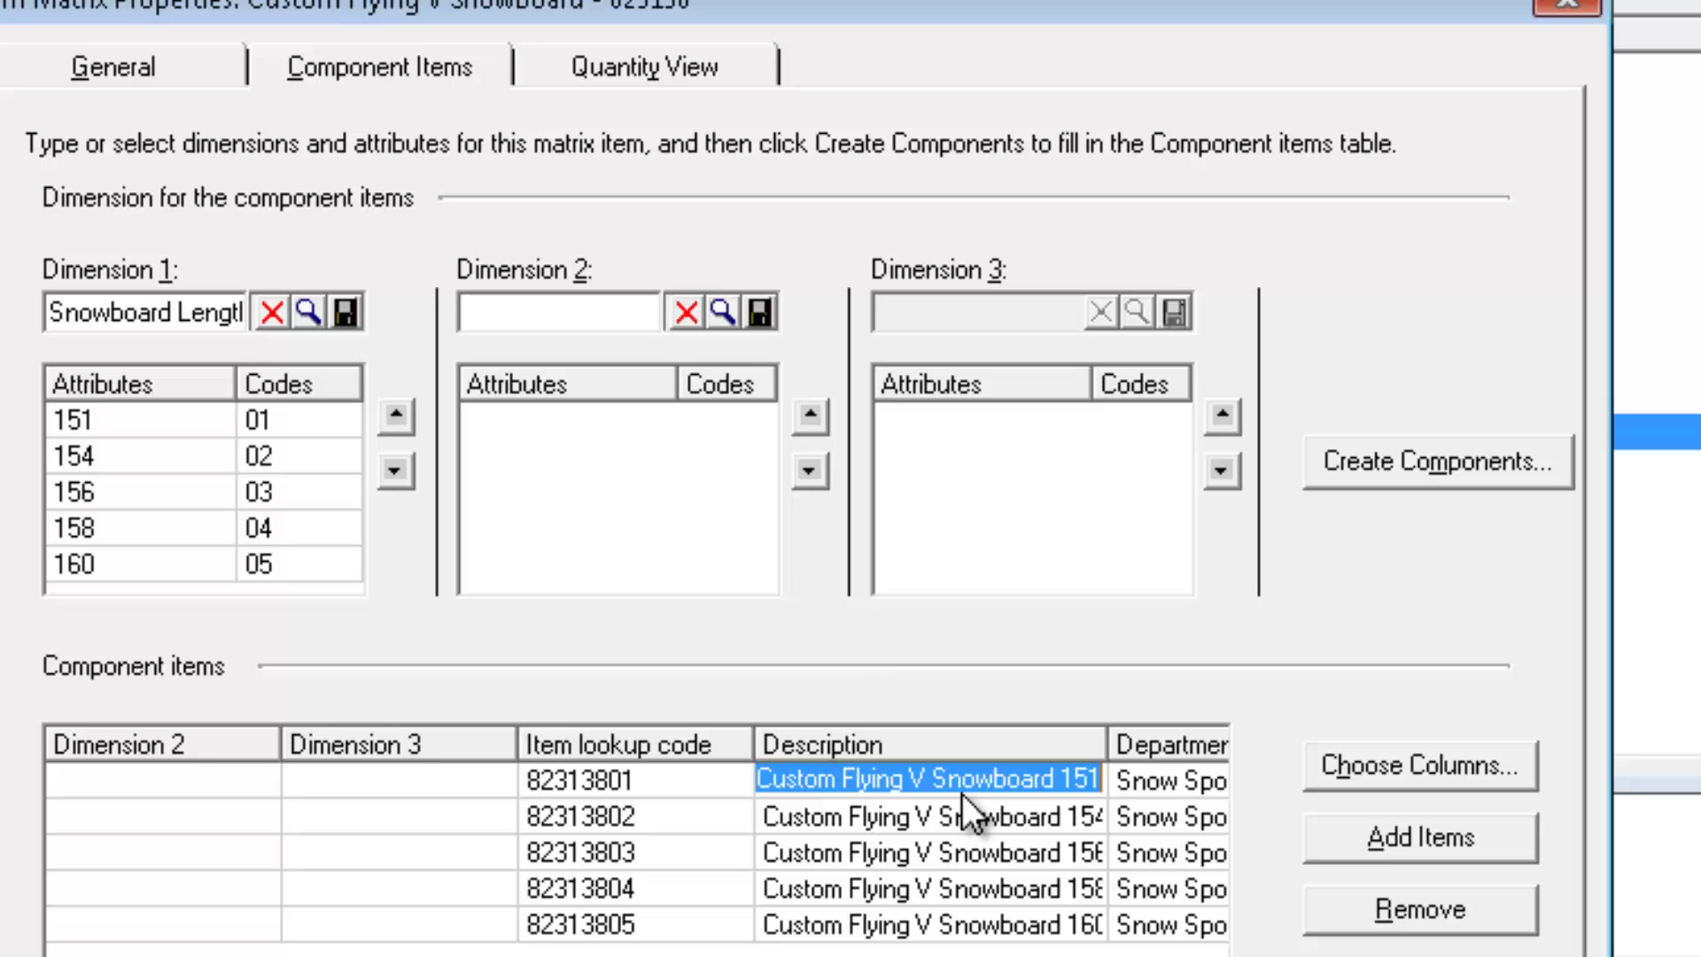
- Change the Custom Flying V Snowboard matrix price from $599.96 to $499.96
click(187, 64)
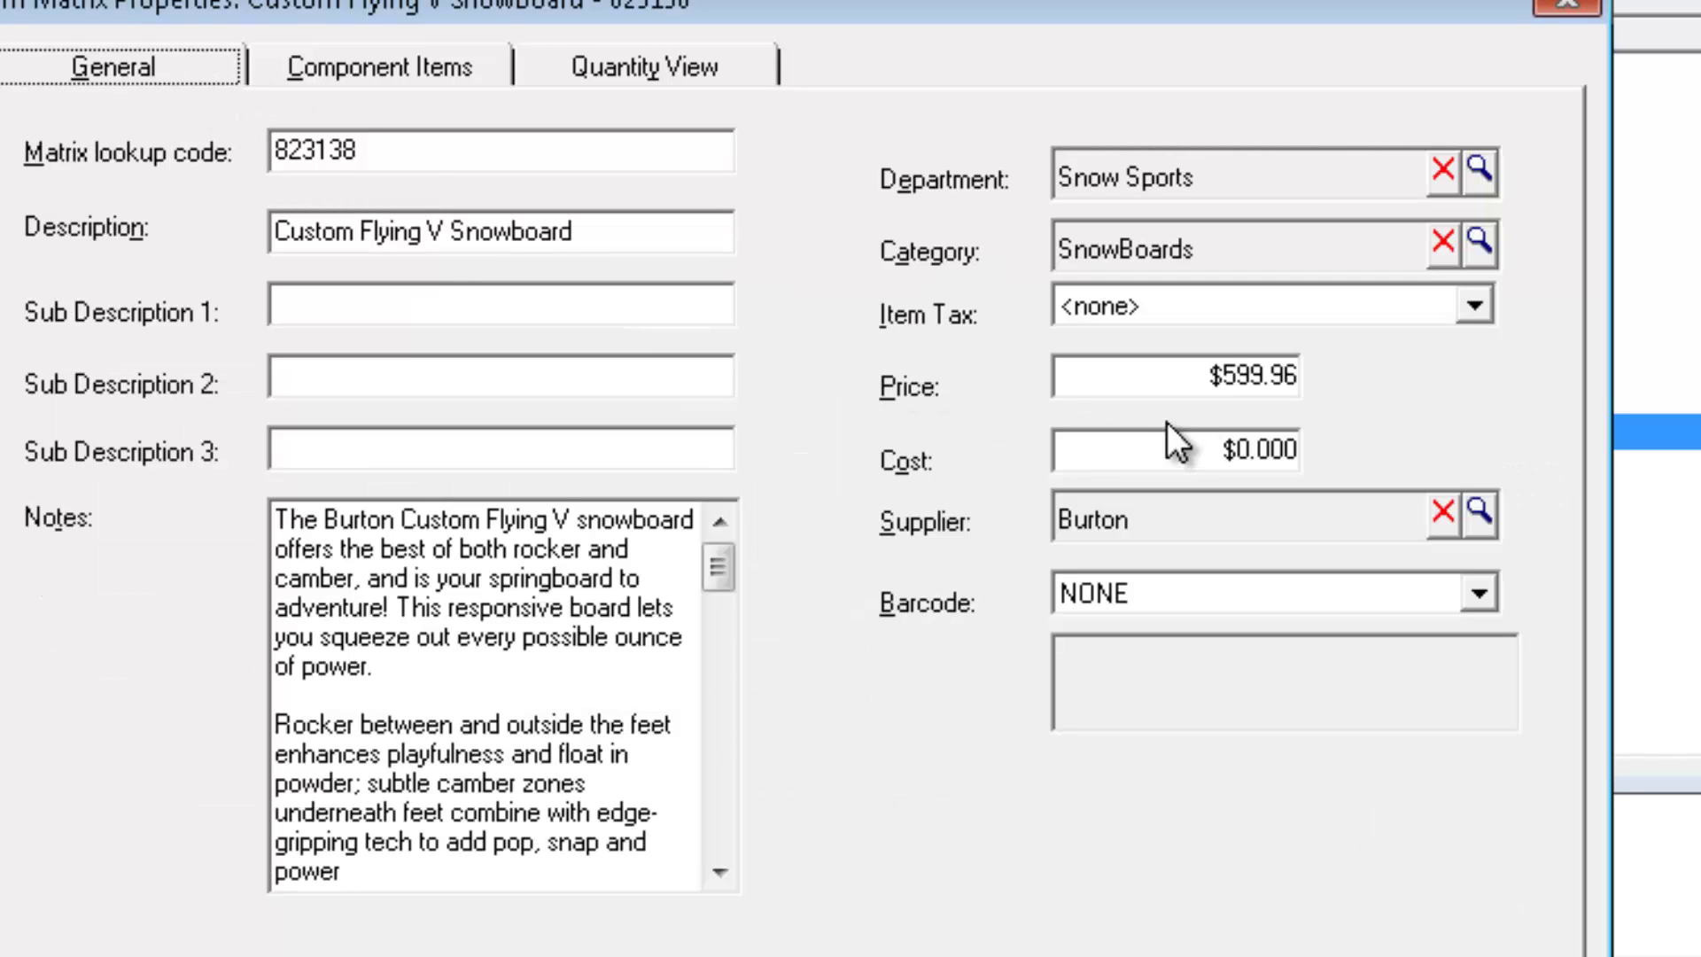
click(1221, 376)
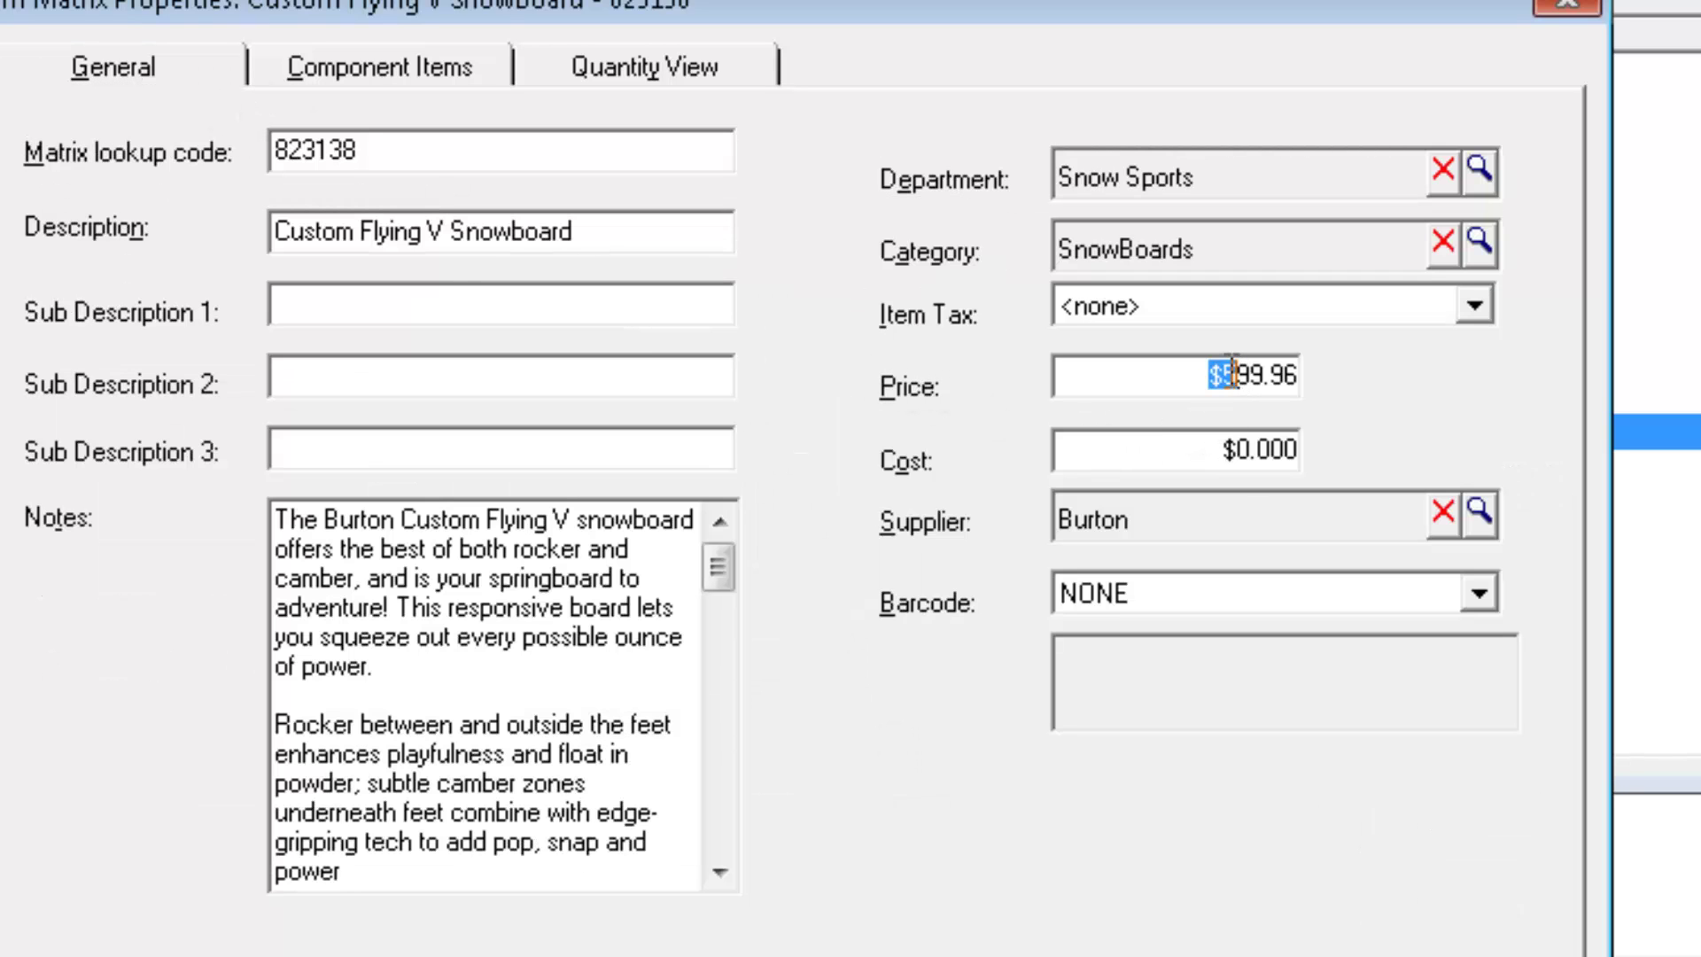
key(Right)
key(BackSpace)
text(4)
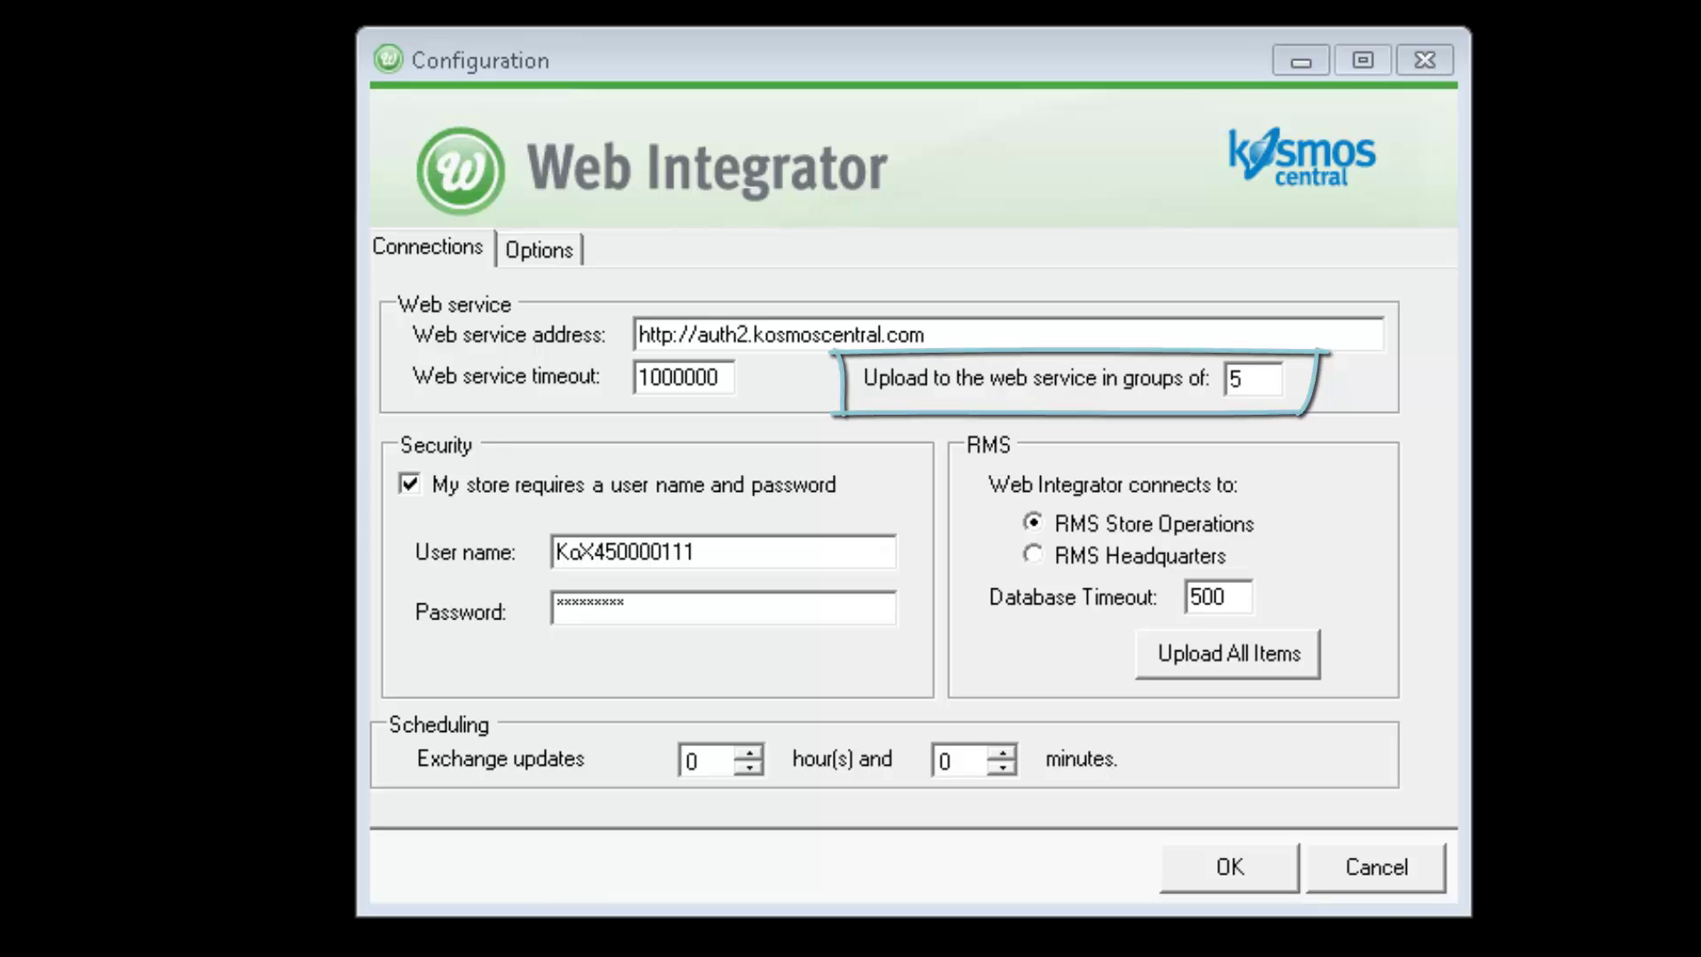
- Set the Exchange updates interval to 15 minutes in the integrator Connections settings
click(537, 251)
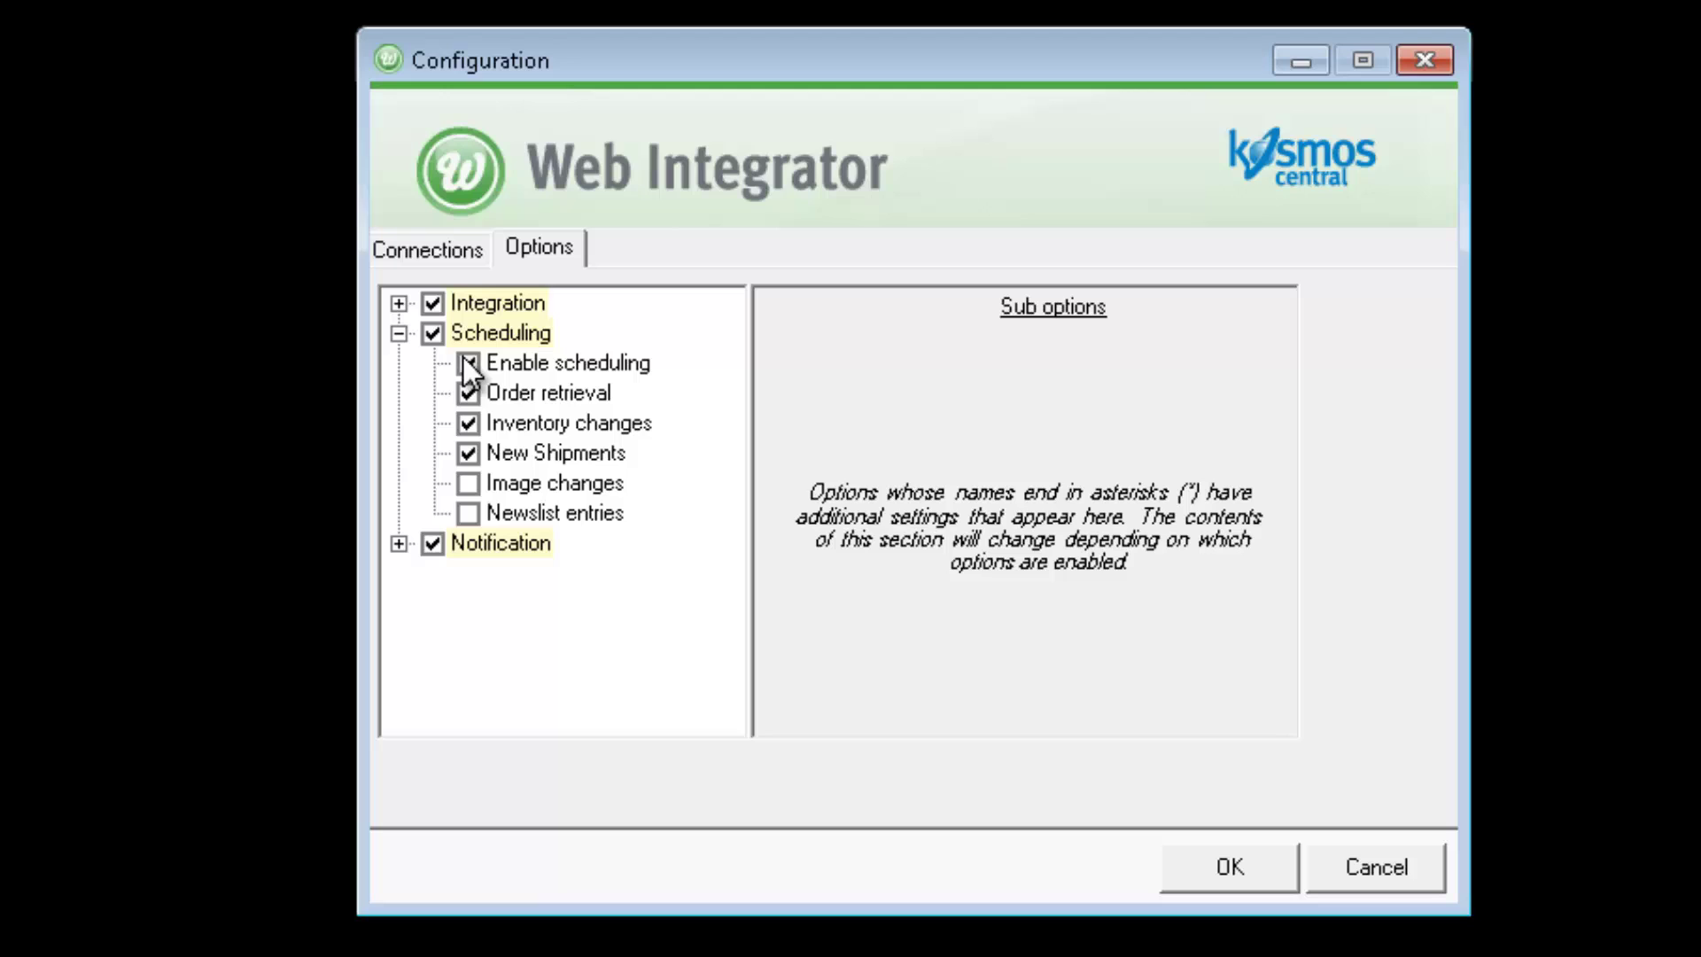
click(455, 245)
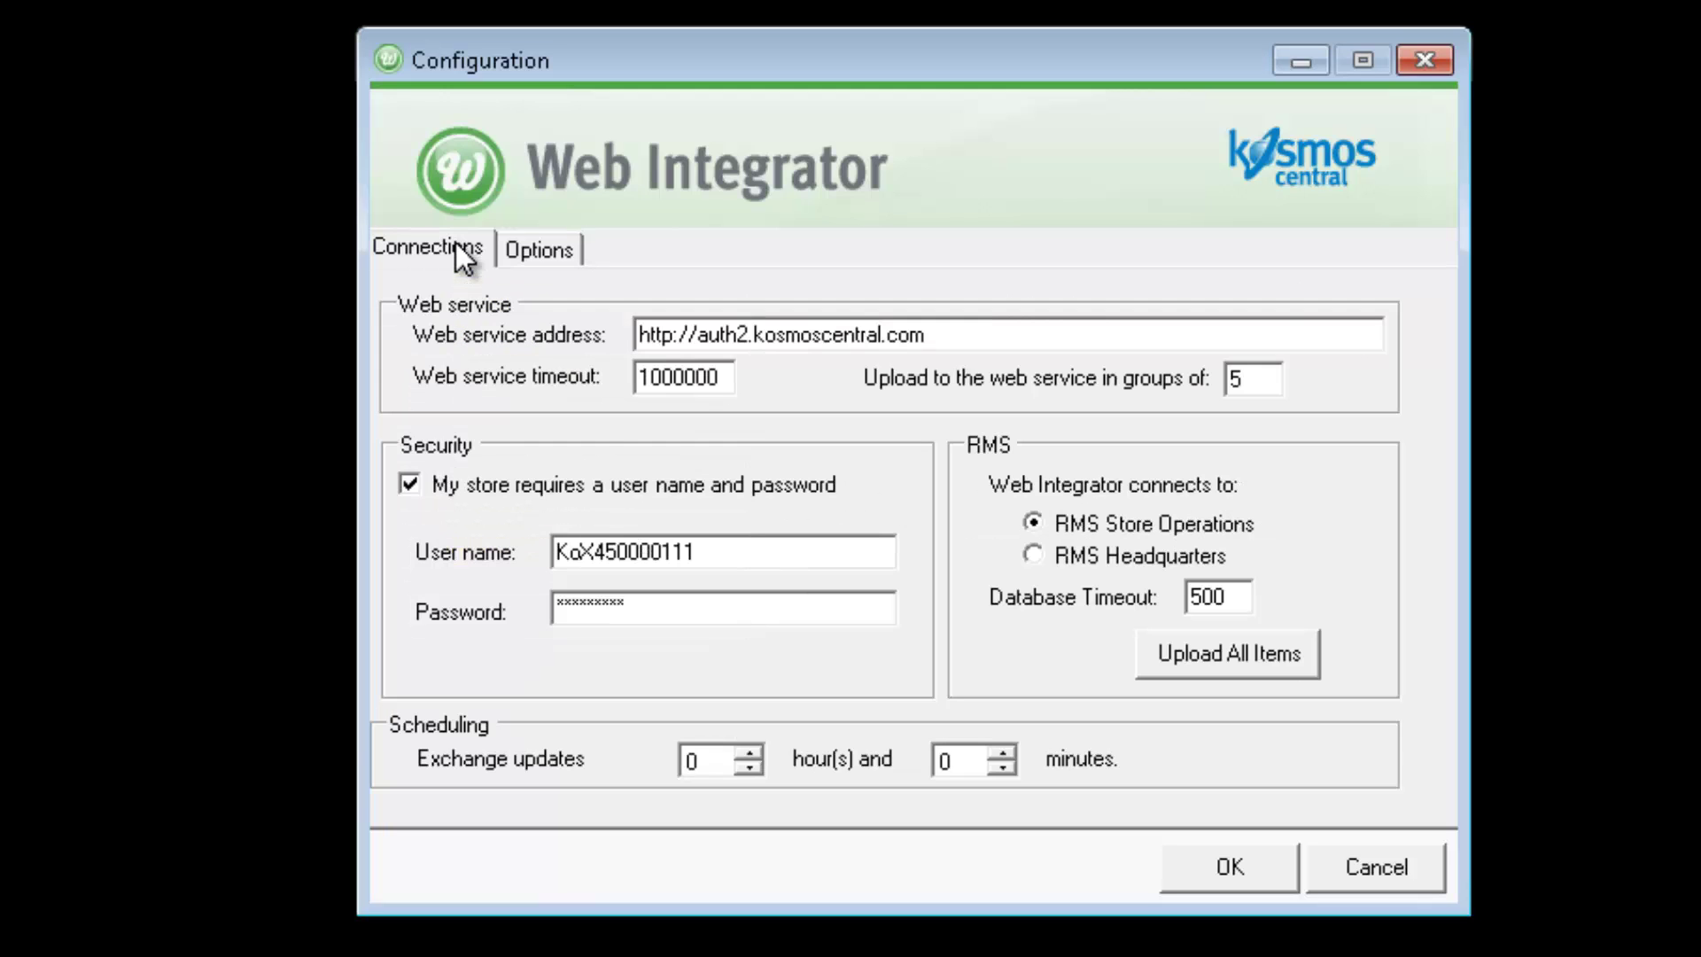
double_click(926, 759)
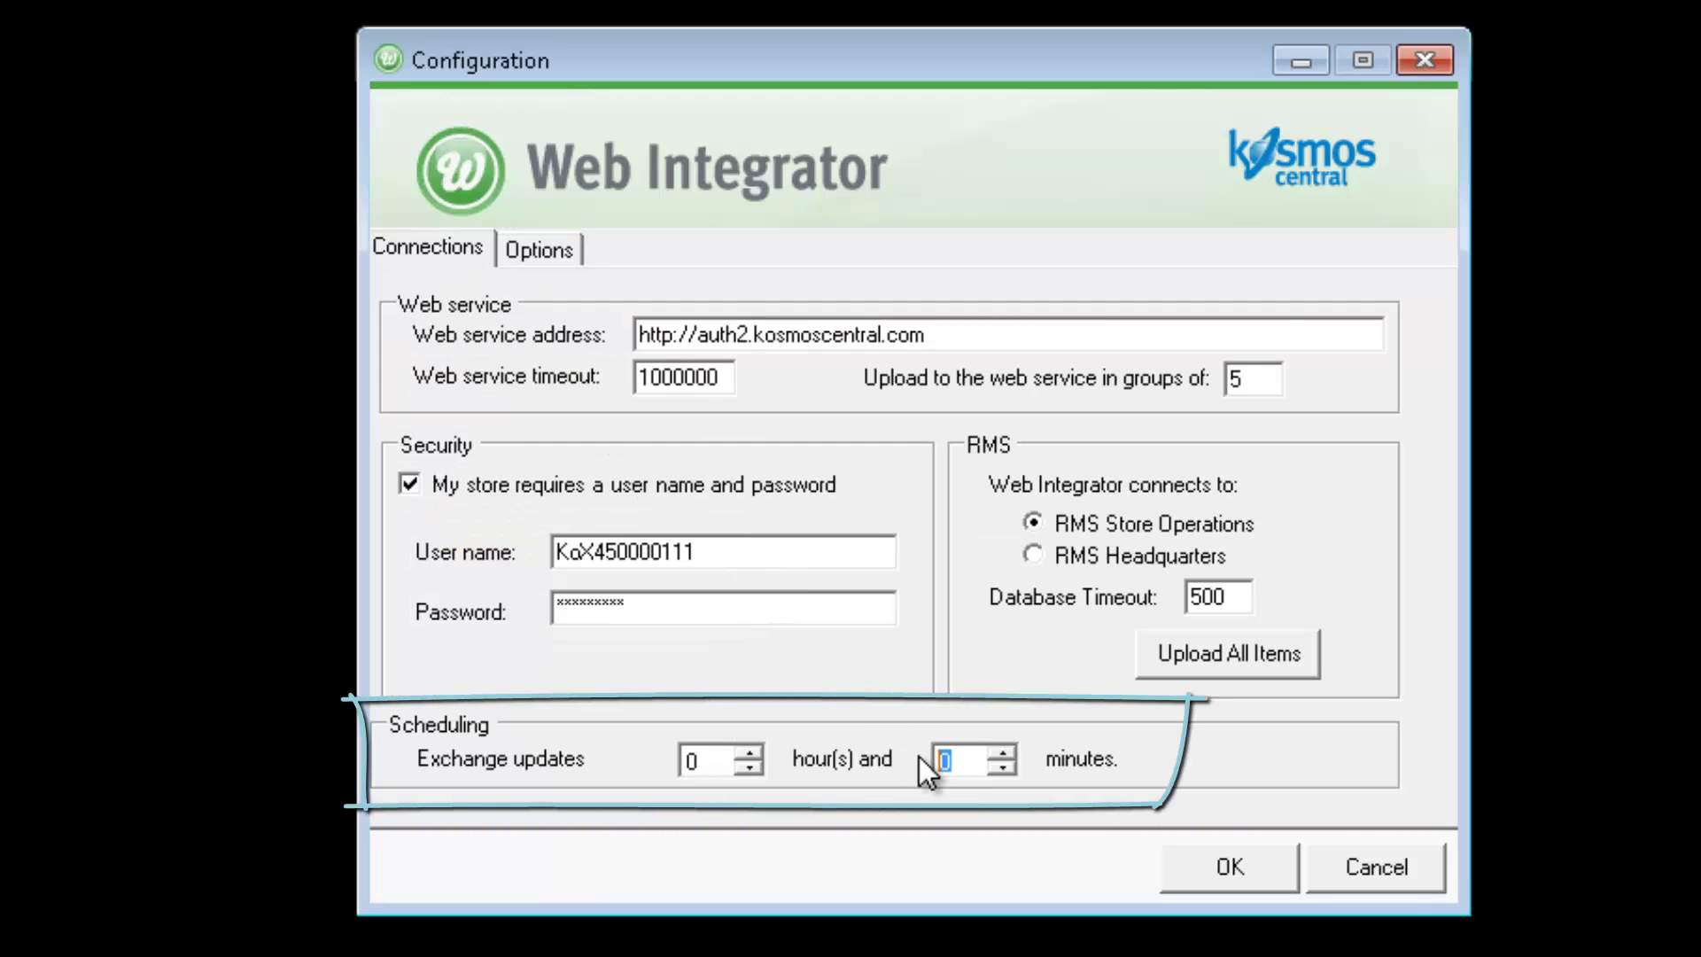
text(15)
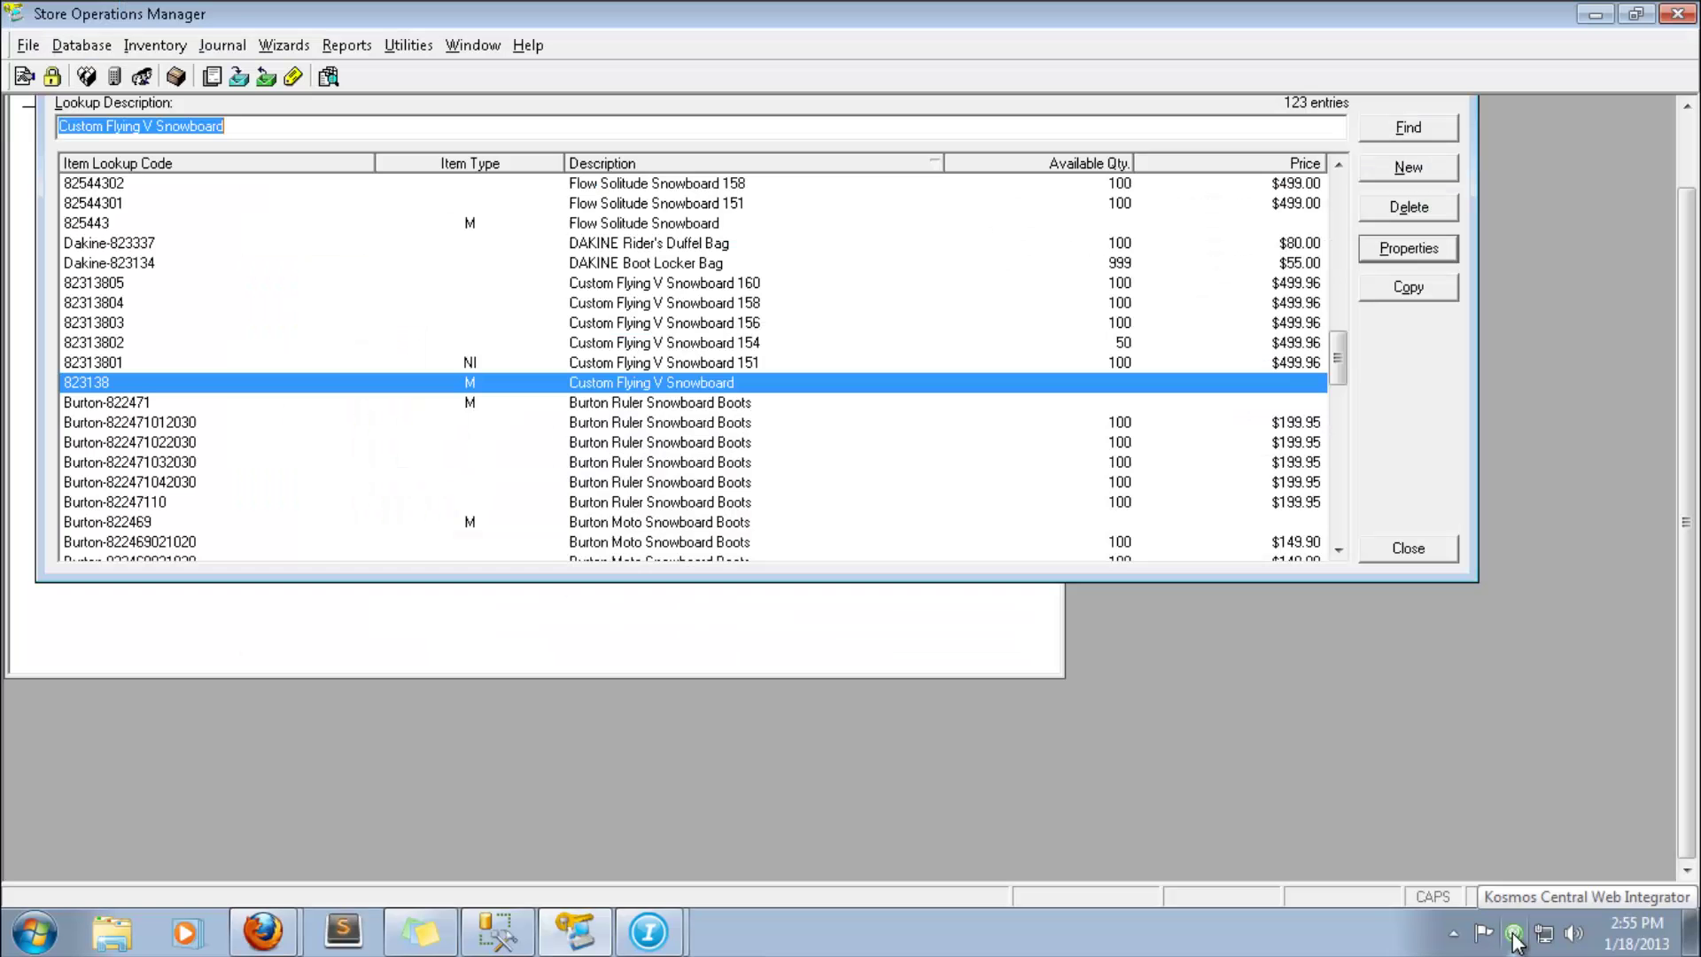
- Run Exchange Updates from the integrator status window and confirm the import
double_click(1514, 933)
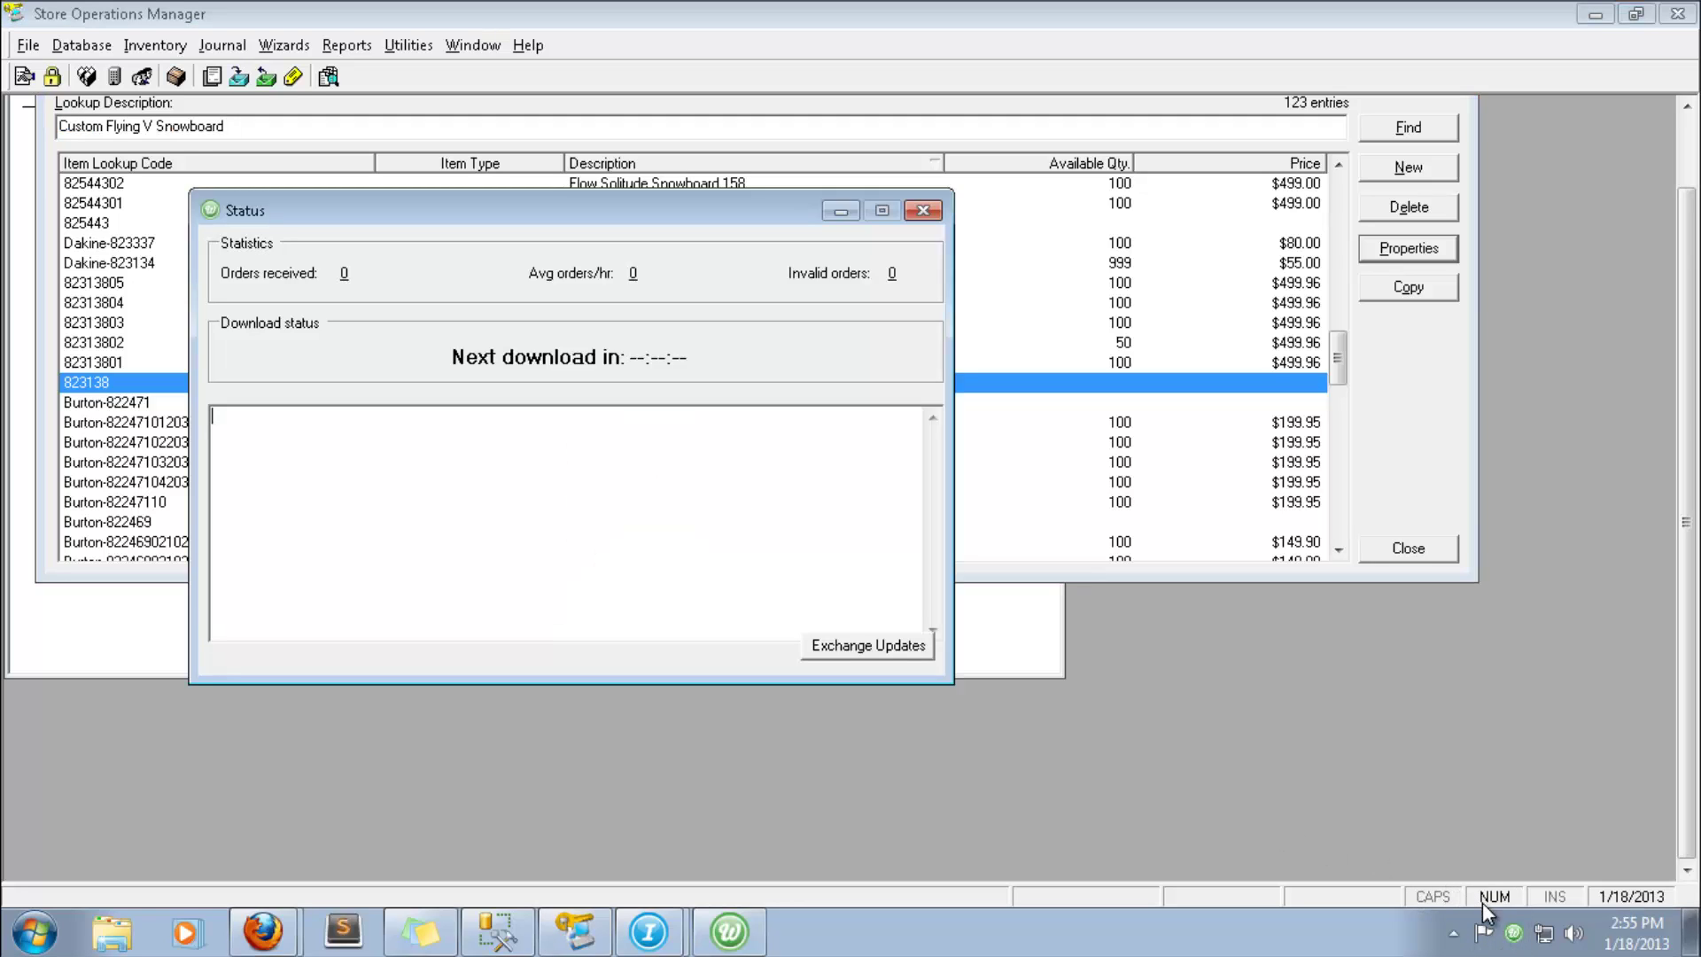
click(868, 648)
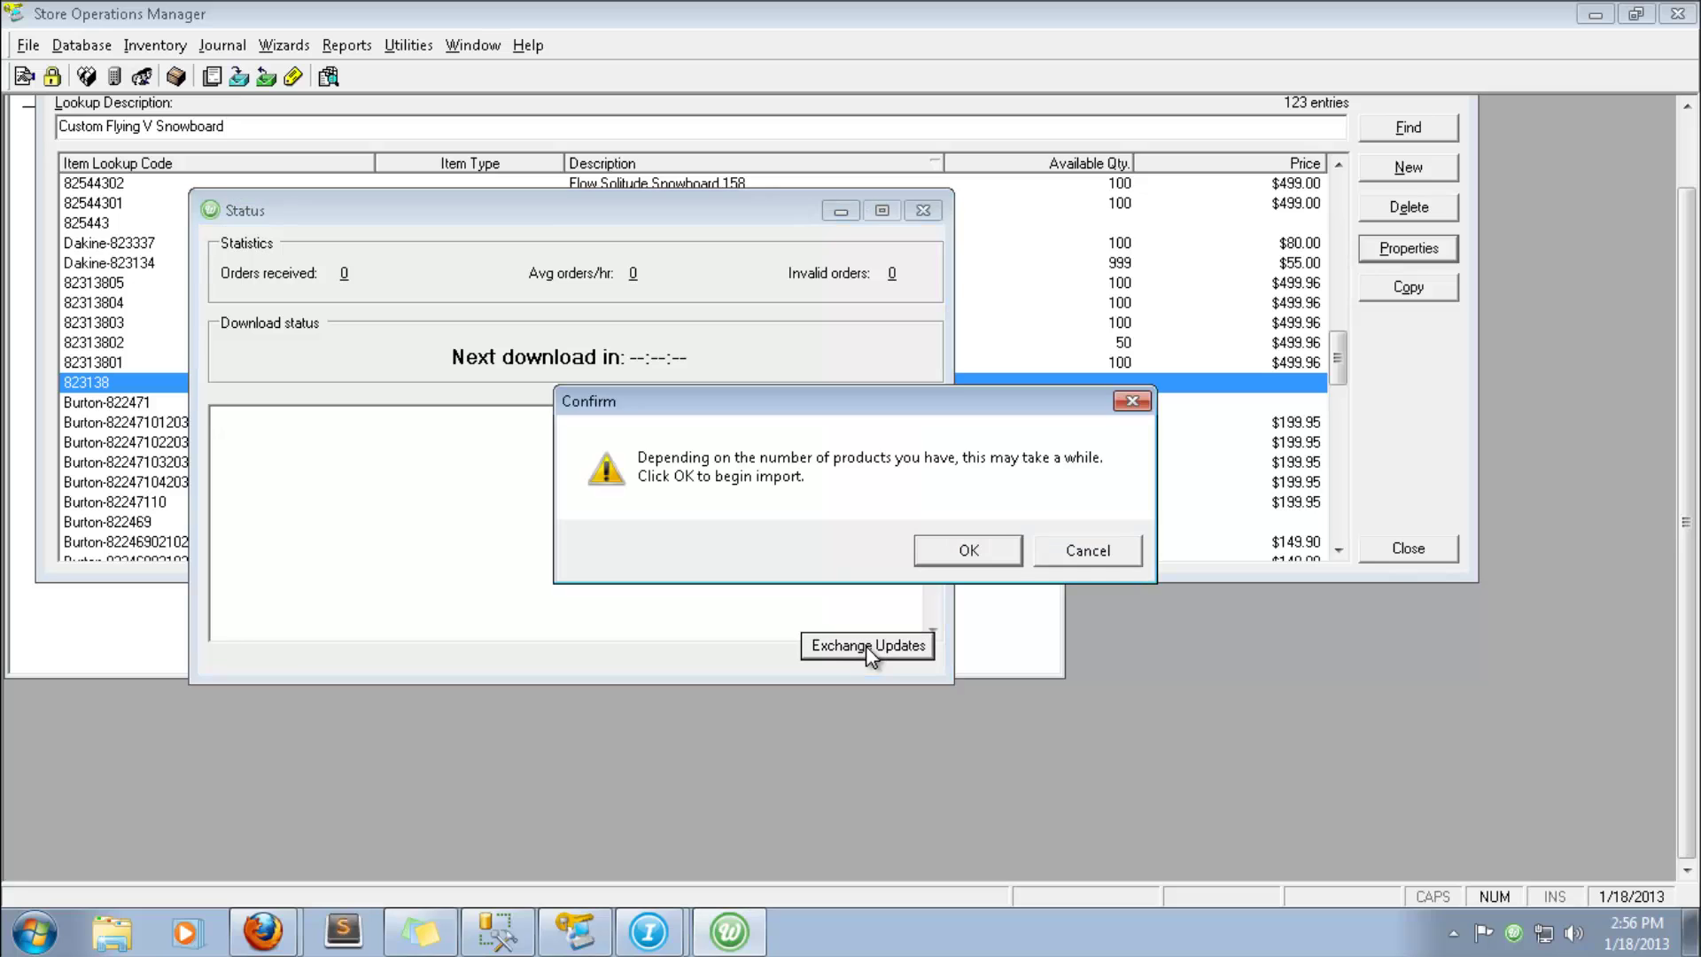
click(969, 550)
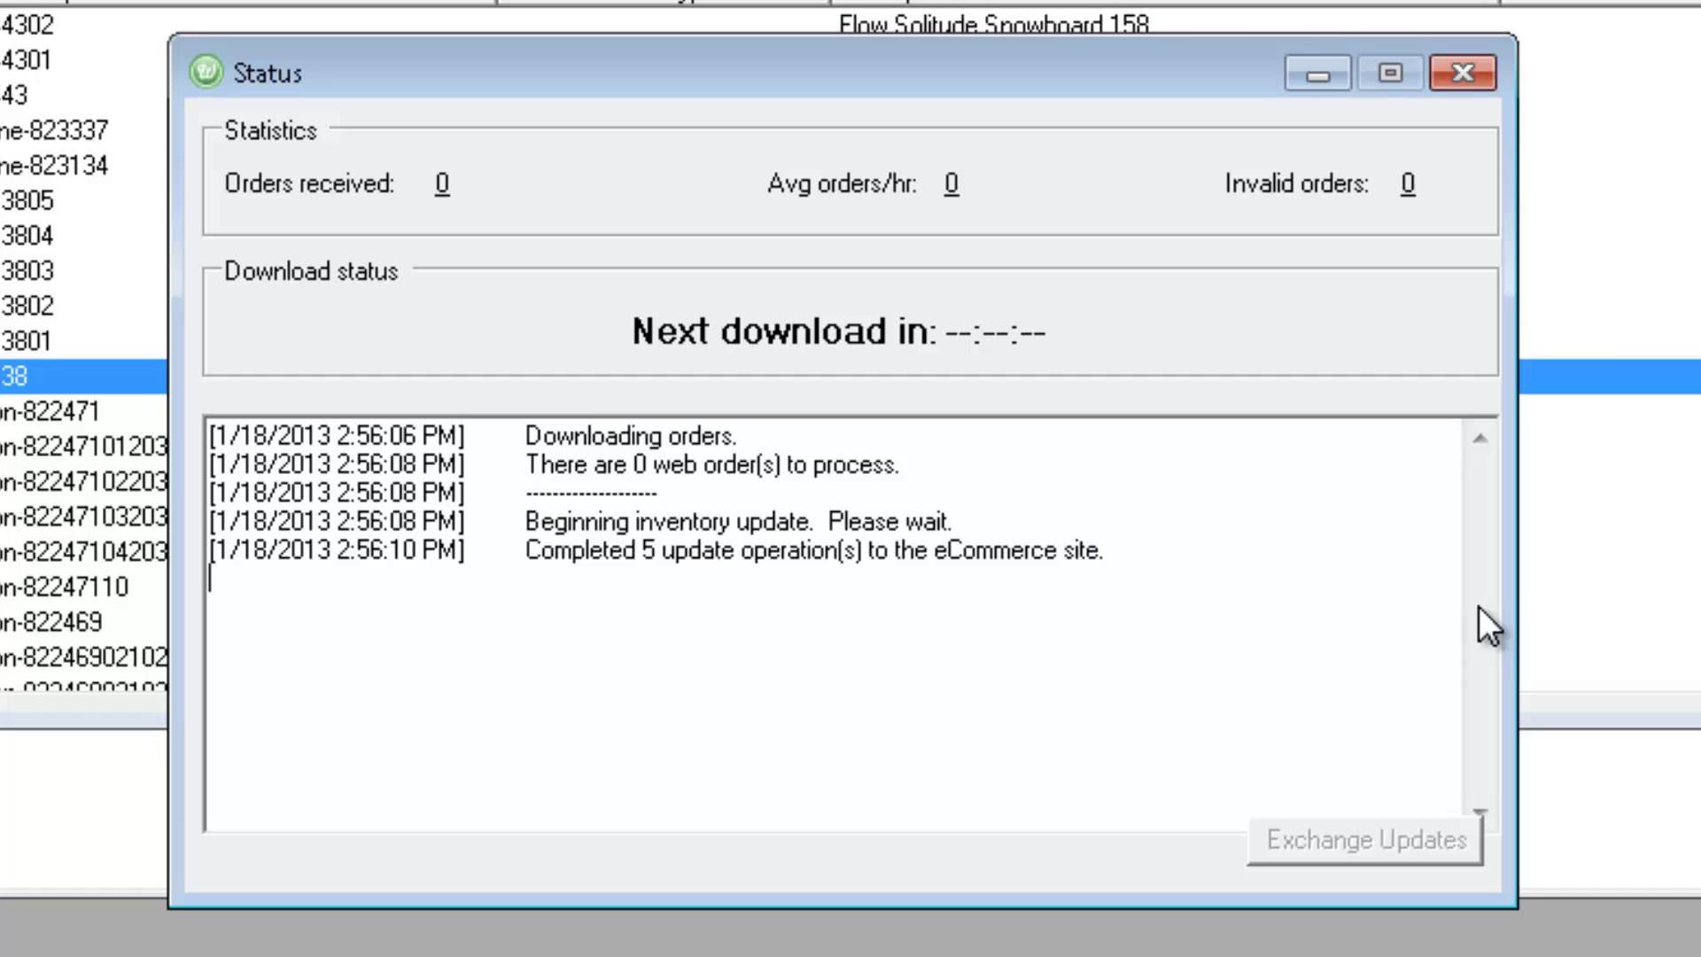
click(262, 931)
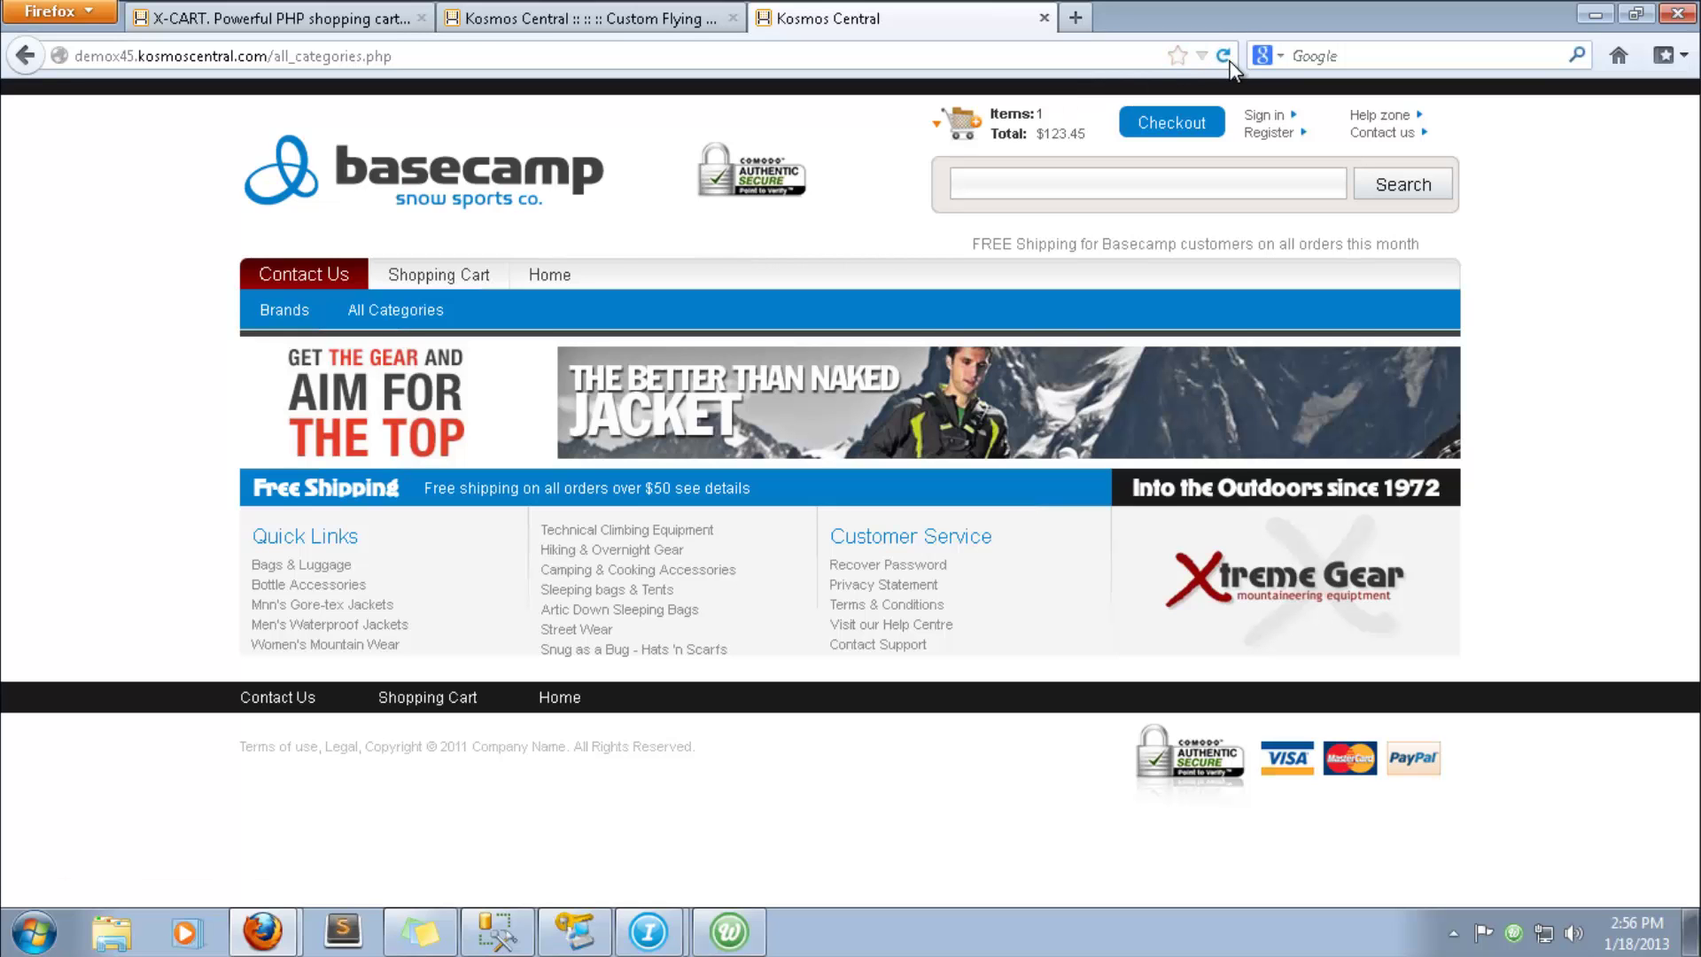
- Load home.php and follow the Bestsellers link to the Custom Flying V Snowboard page
click(544, 275)
scroll(533, 300, down, 3)
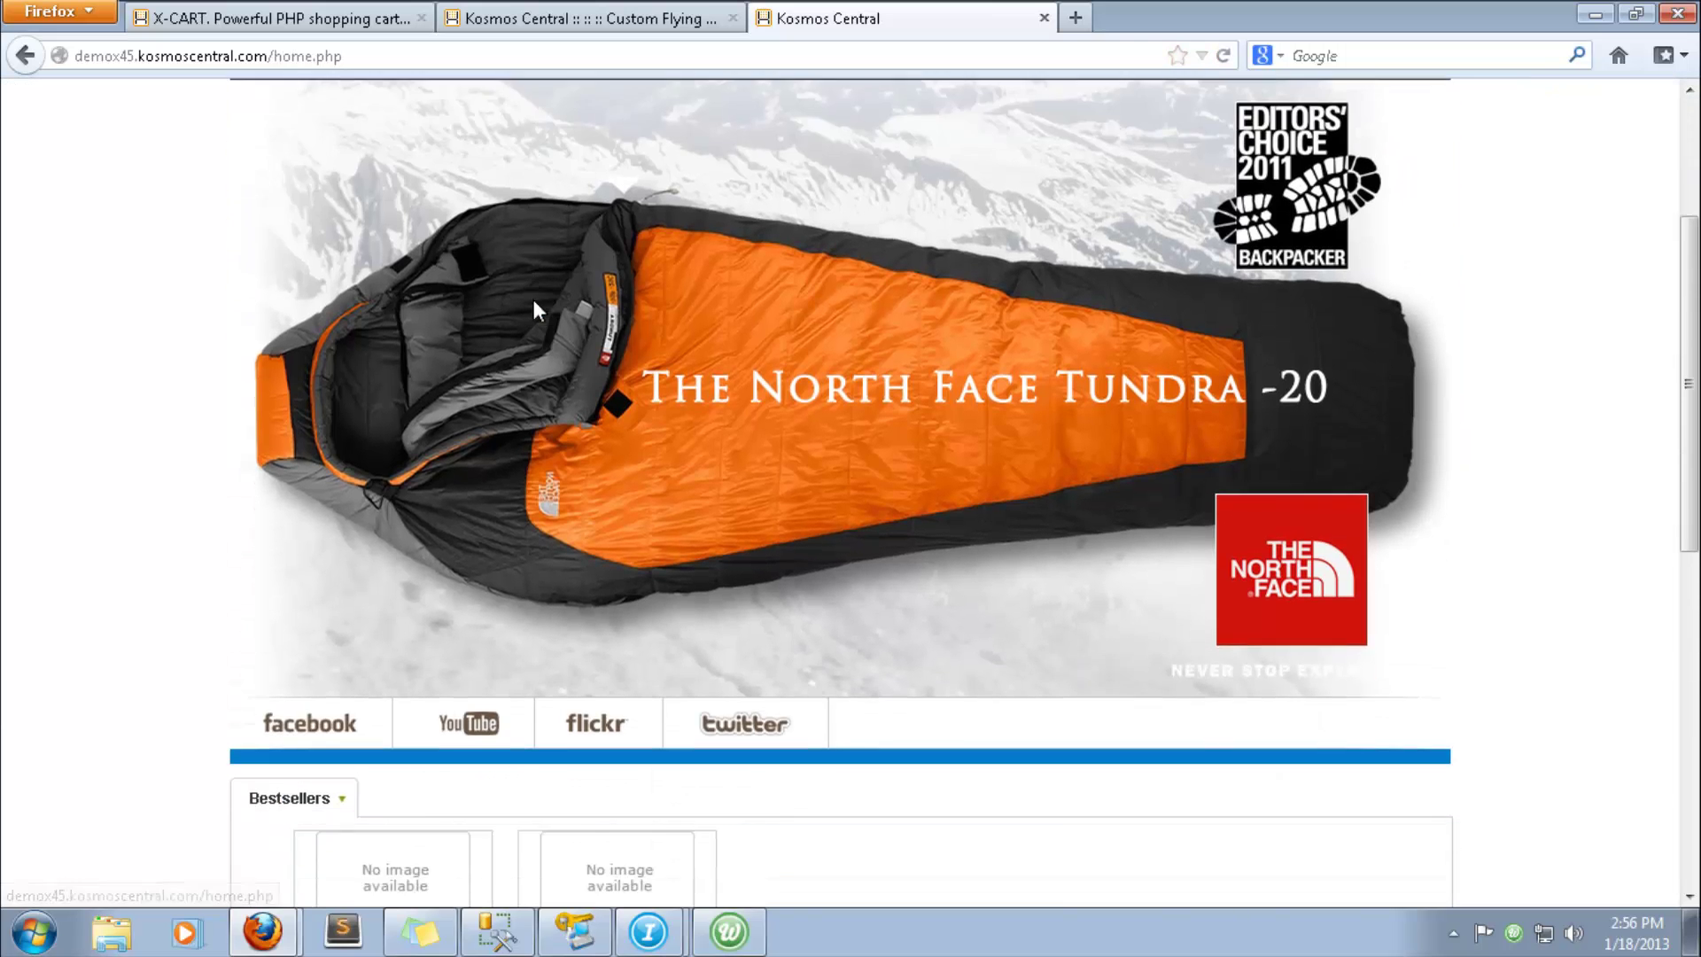
scroll(533, 305, down, 5)
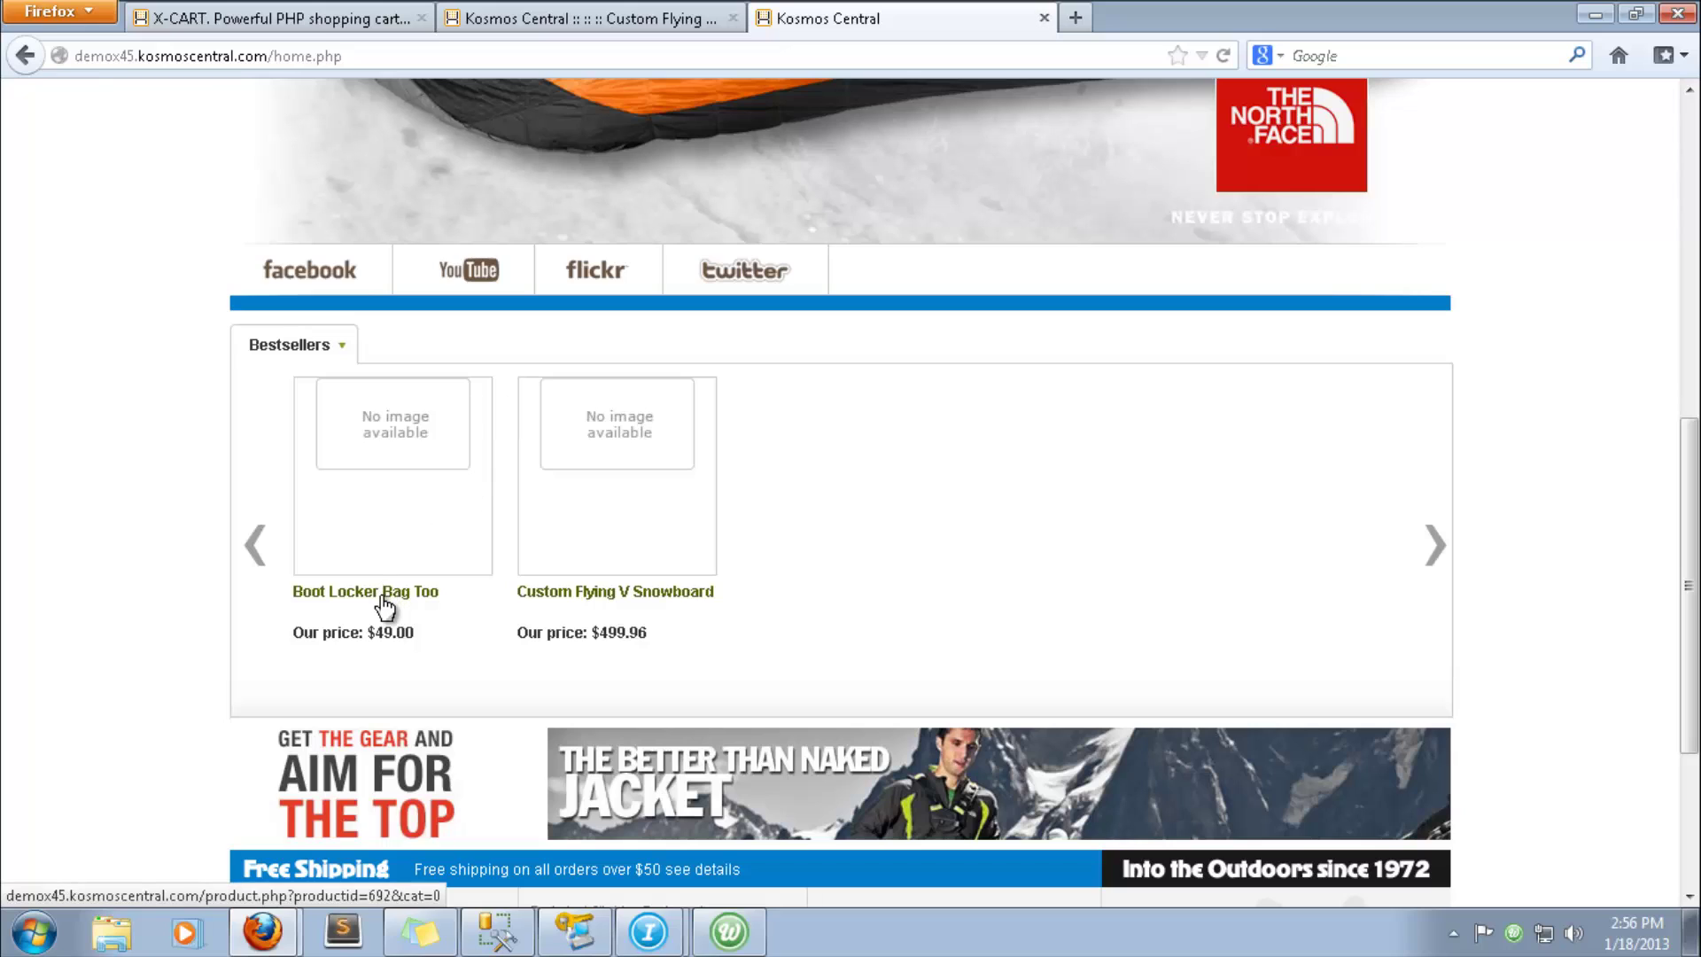
click(572, 591)
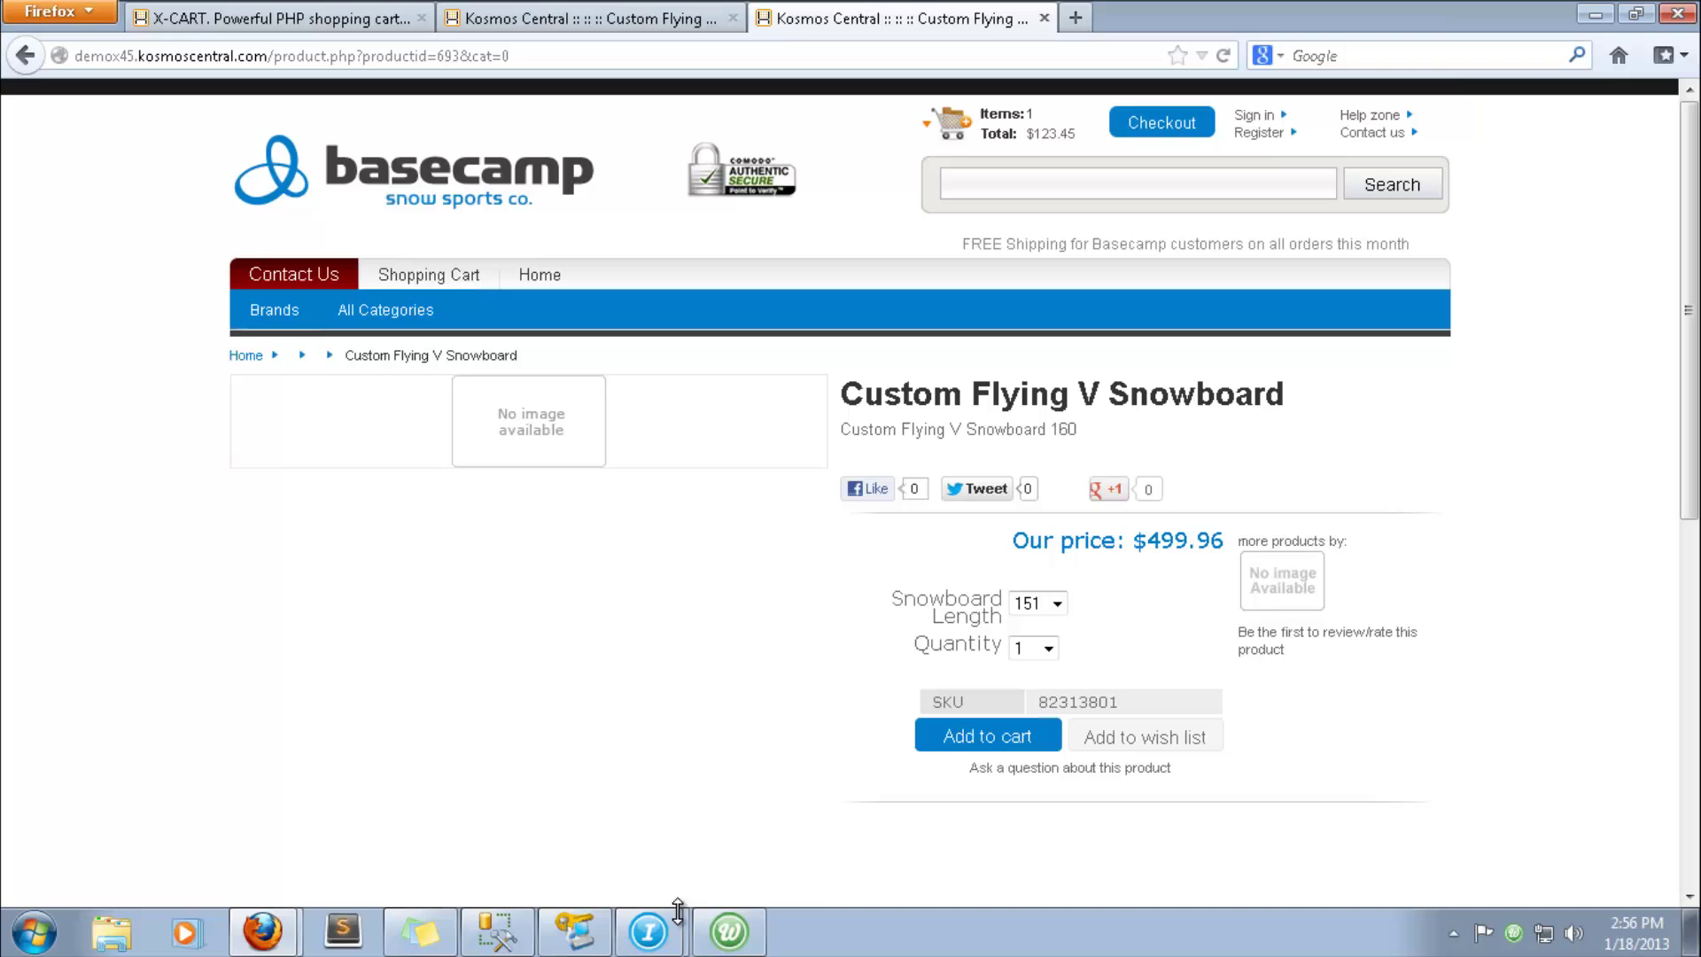
mouse_move(666, 945)
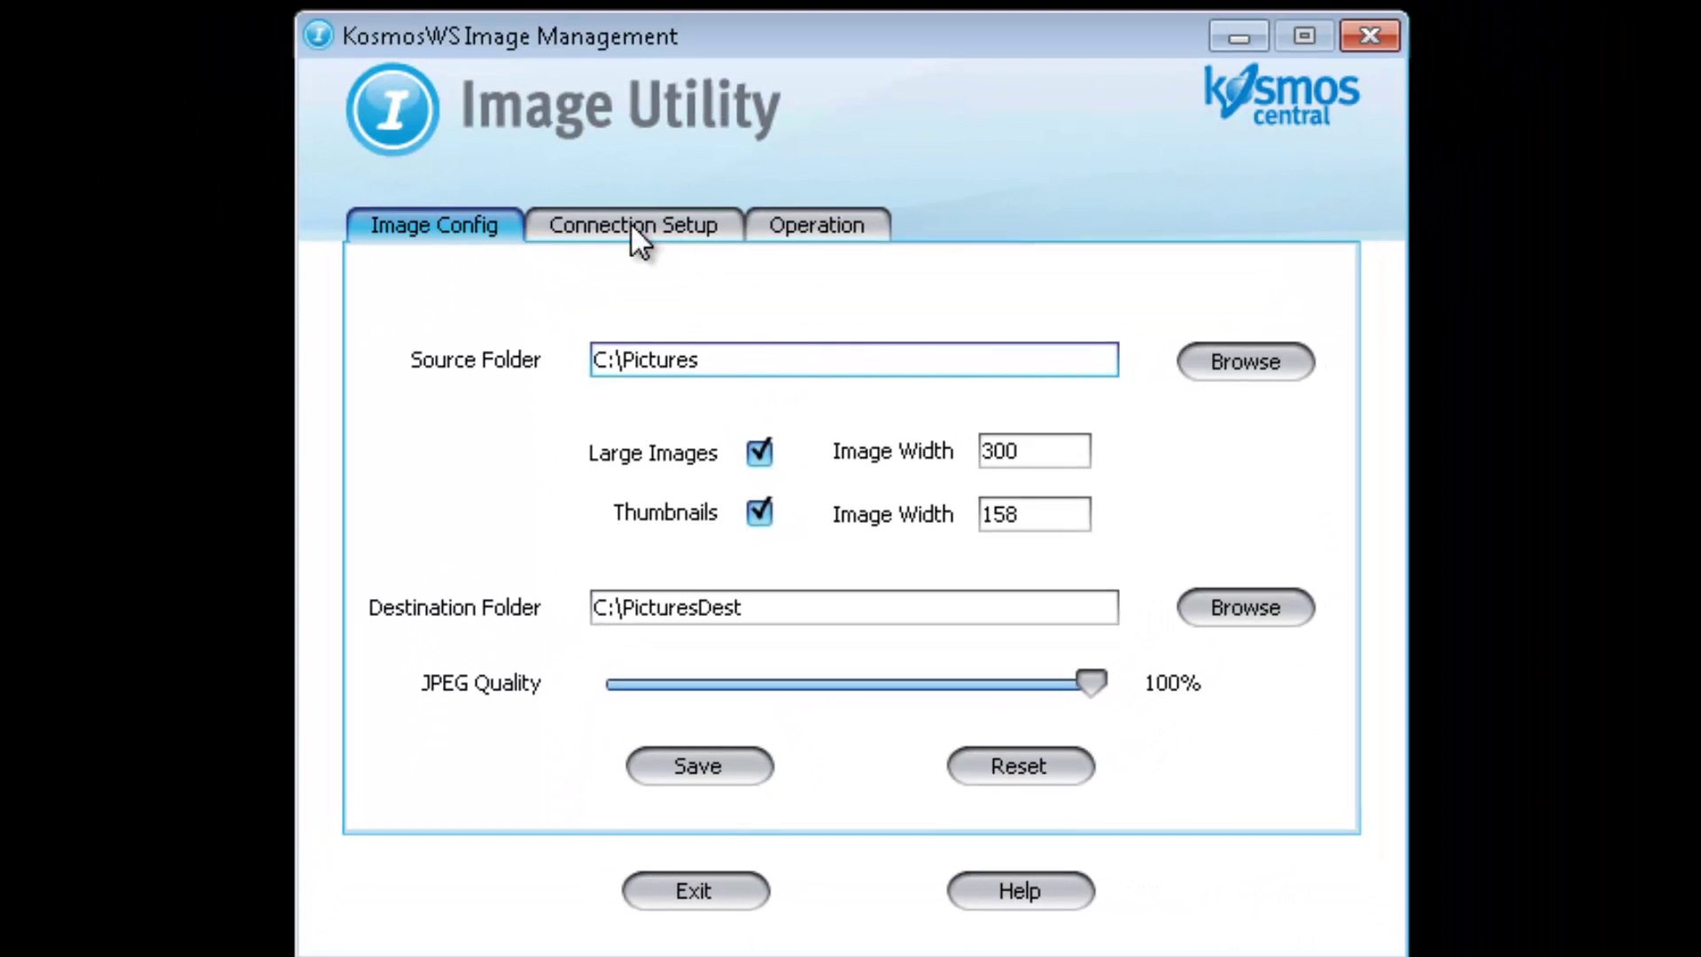
- Start the image process on the Operation tab, uploading 4 image files to the site
click(794, 232)
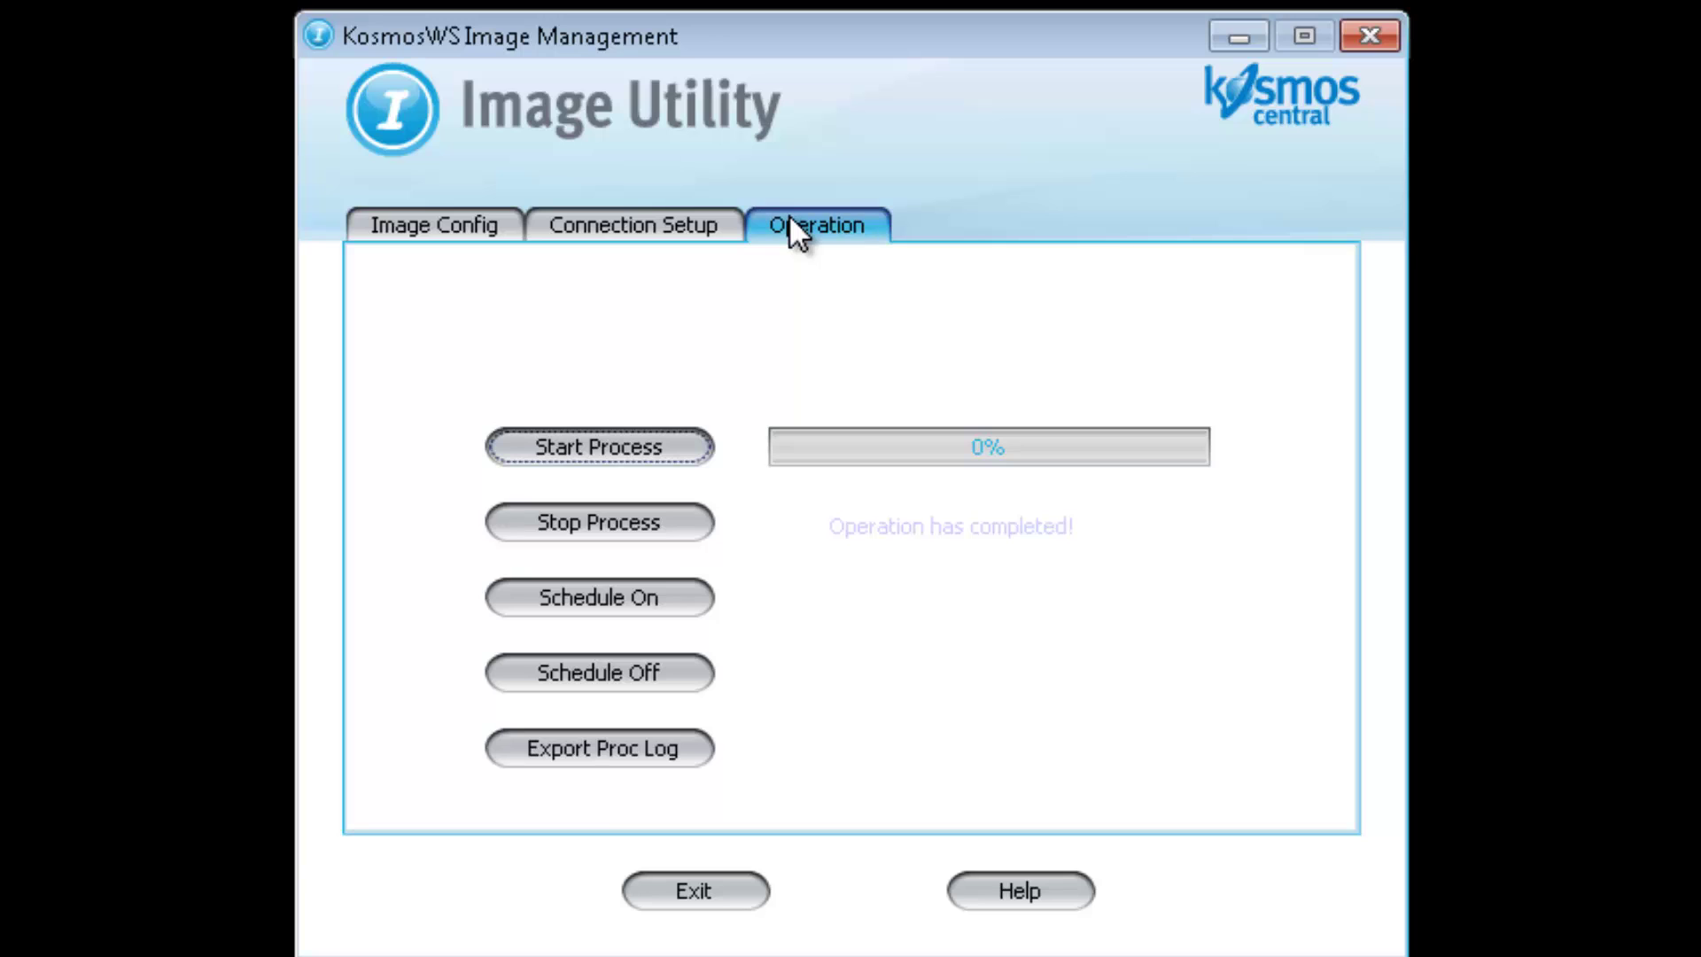
click(657, 452)
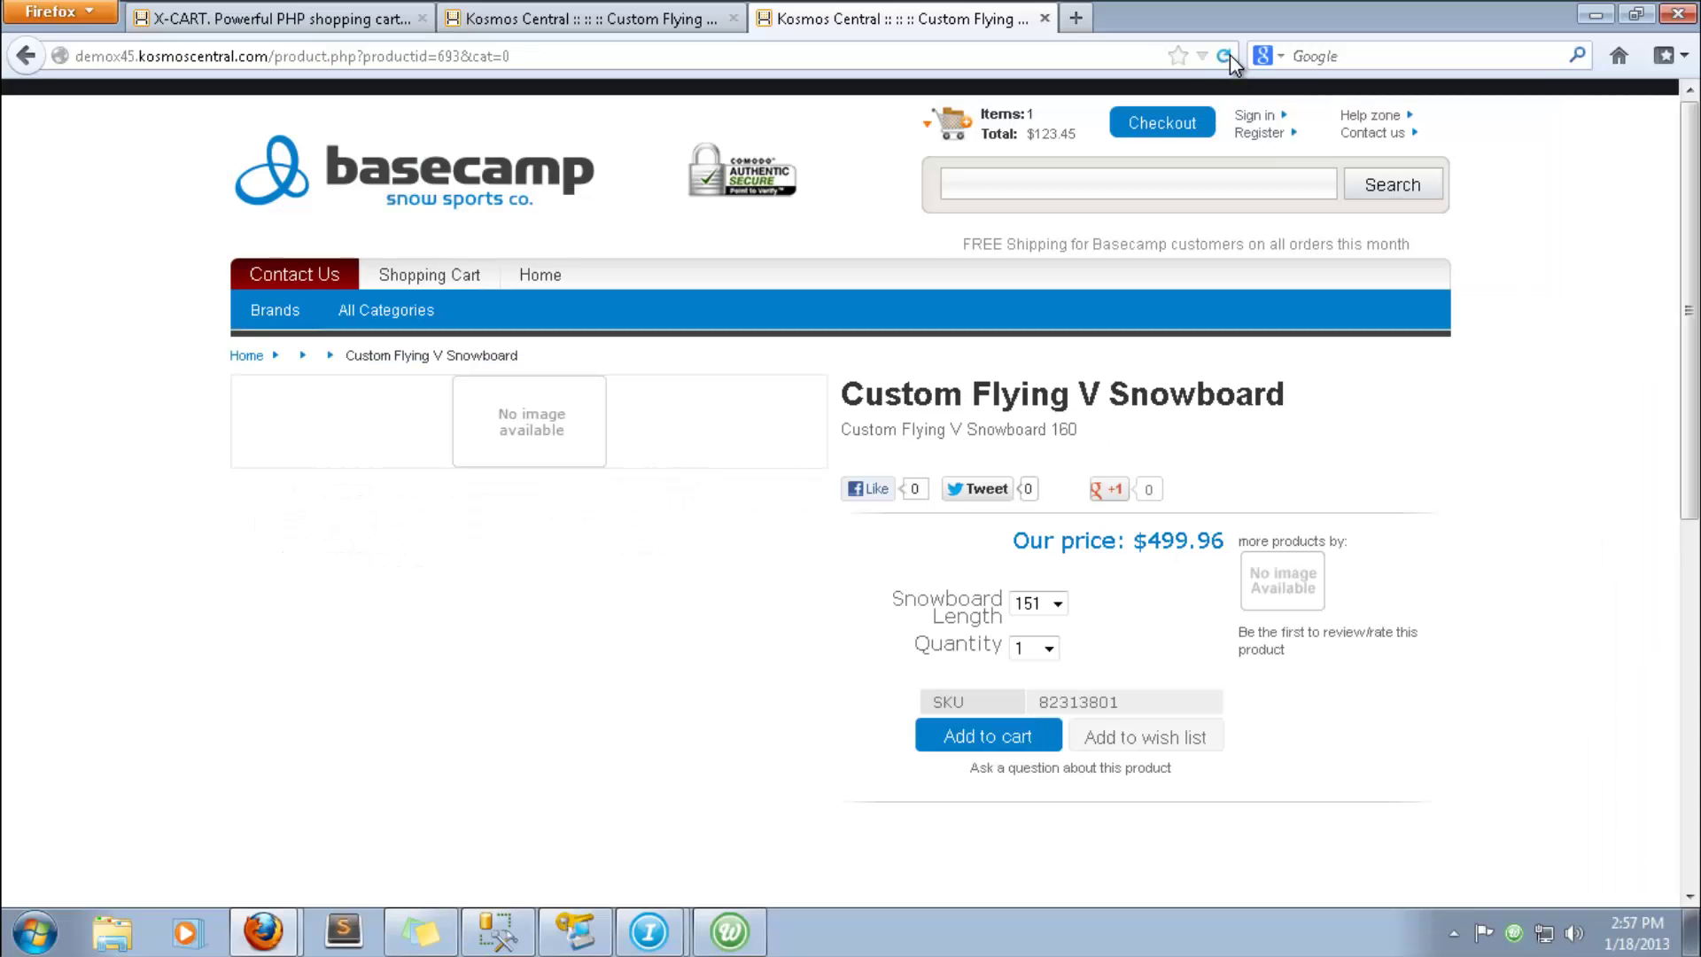
- Reload the product page to see the snowboard image, then close that tab
click(1228, 55)
scroll(901, 217, down, 3)
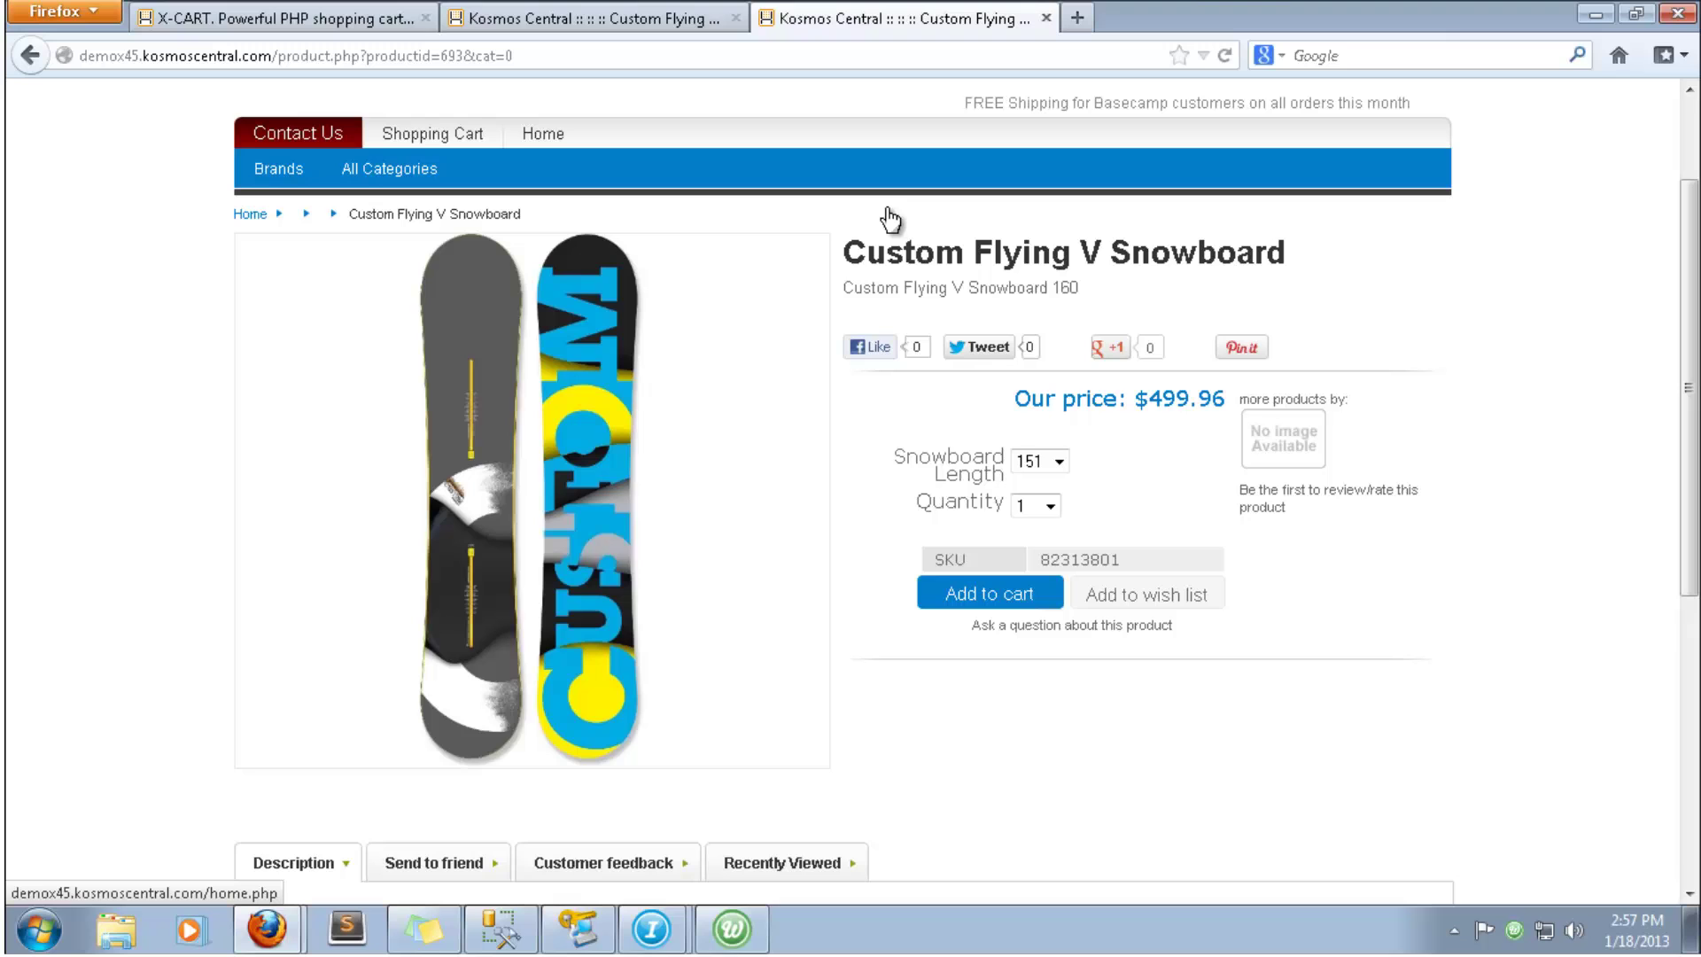
key(ctrl+w)
scroll(252, 337, down, 15)
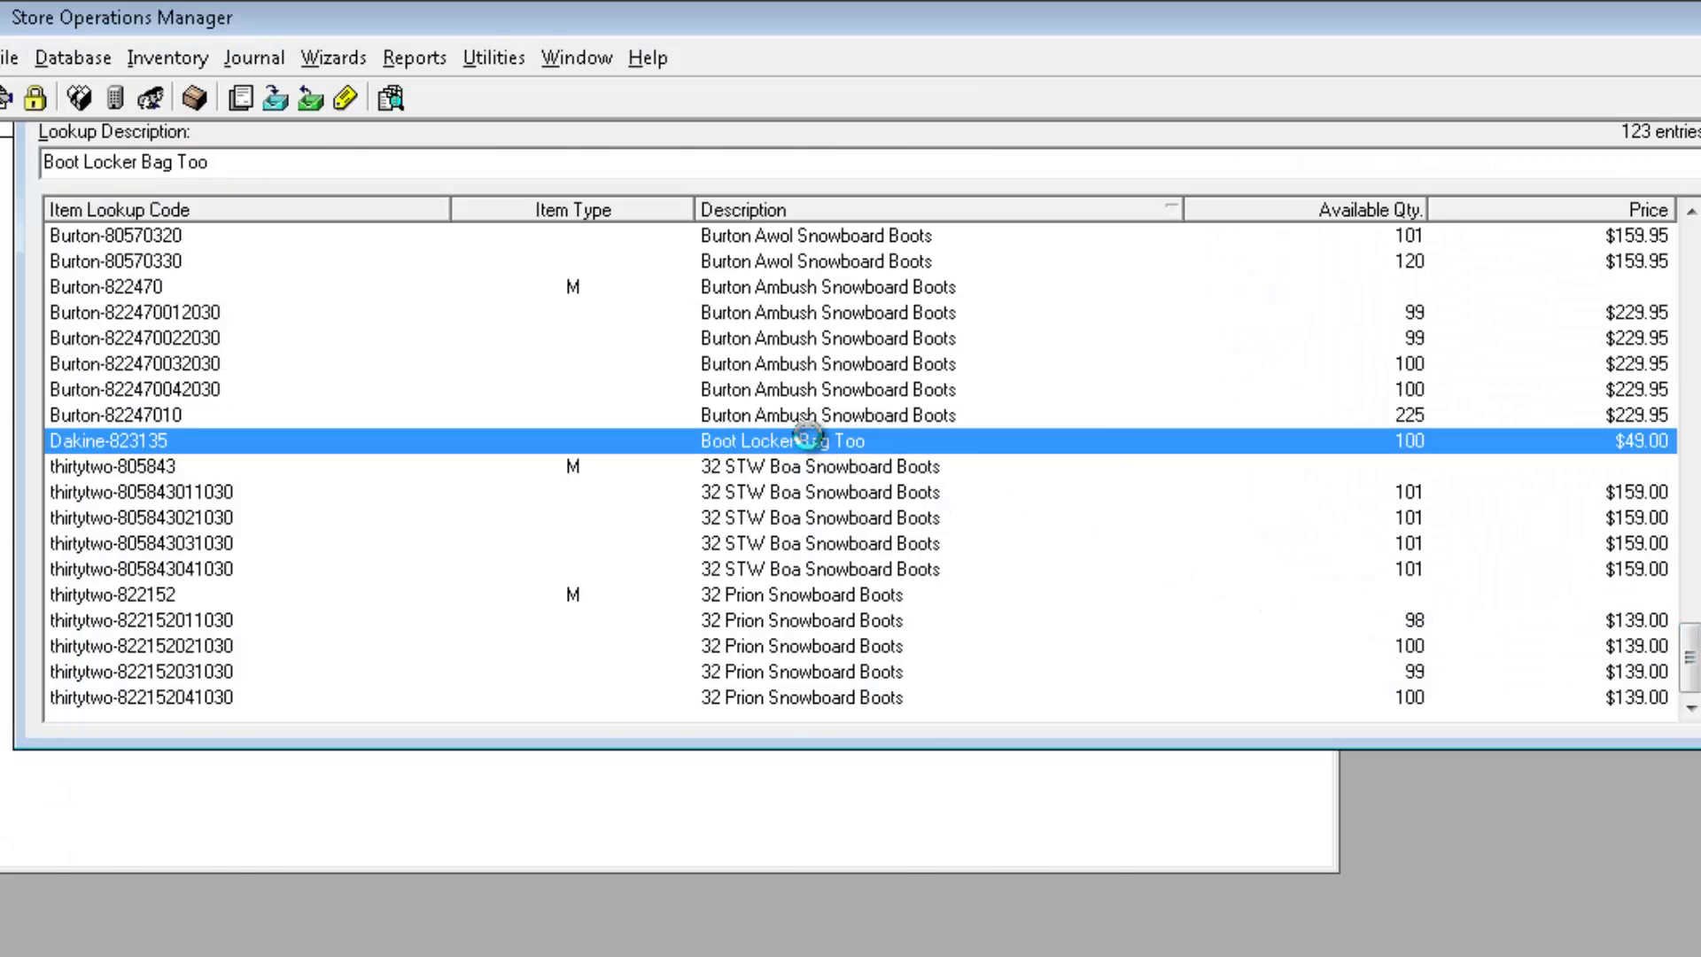
- Untick 'Item is available on the website' for Boot Locker Bag Too and save
click(1000, 299)
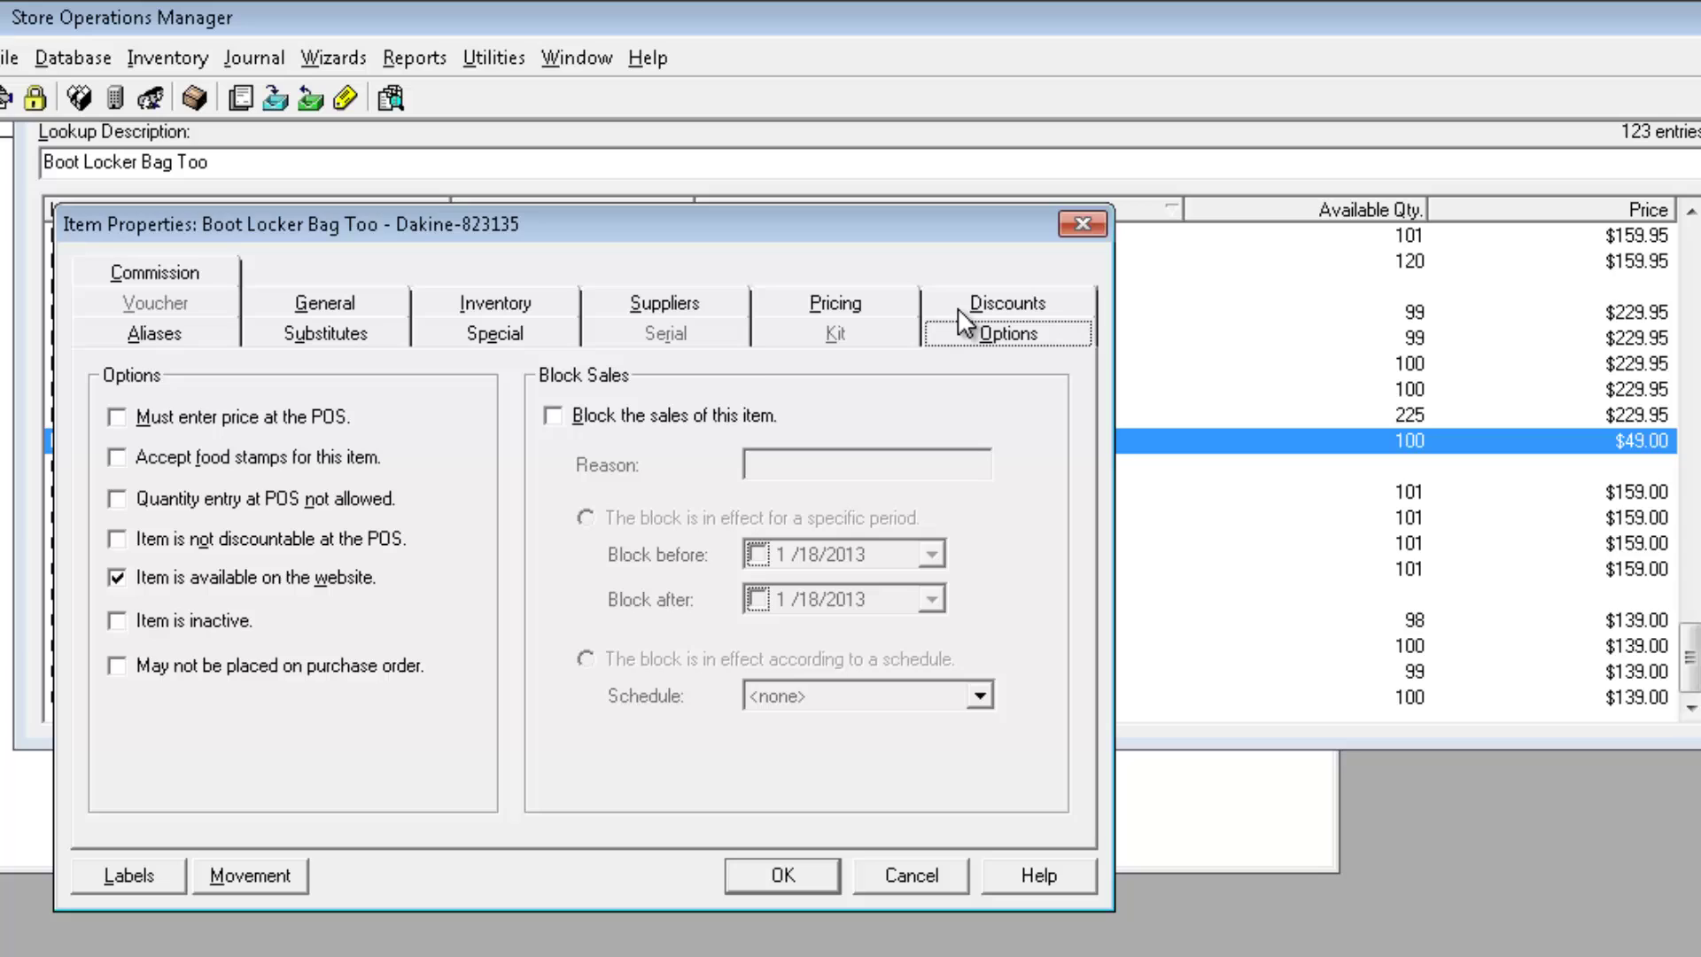
click(117, 578)
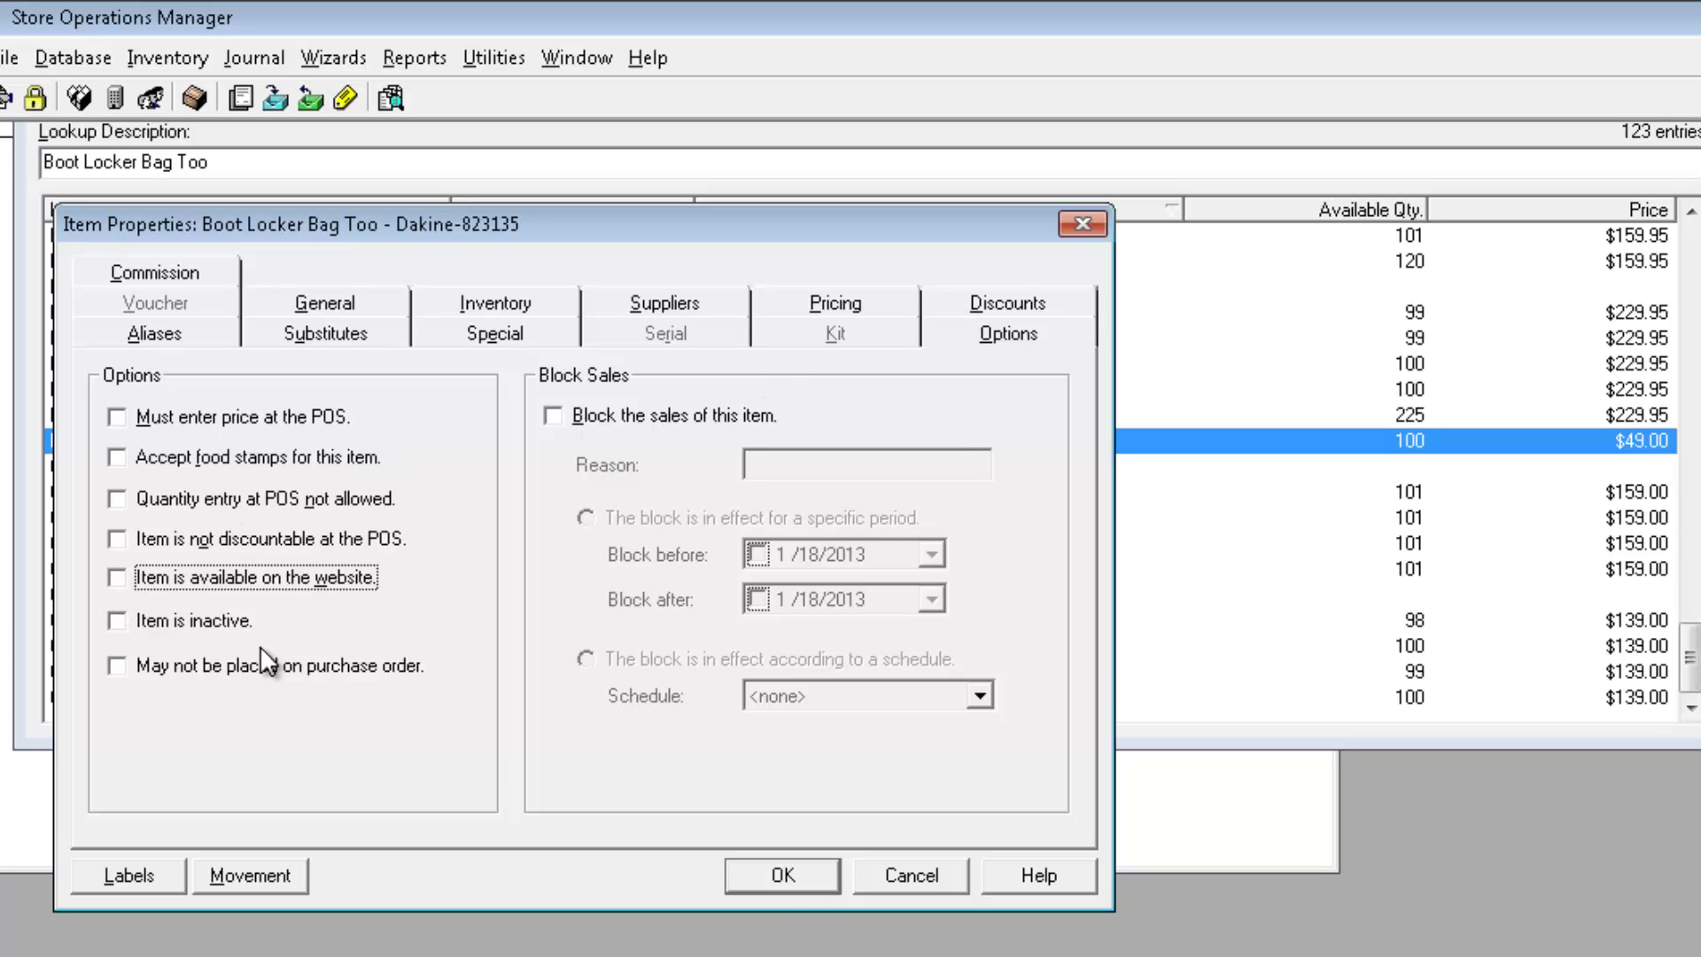
click(783, 875)
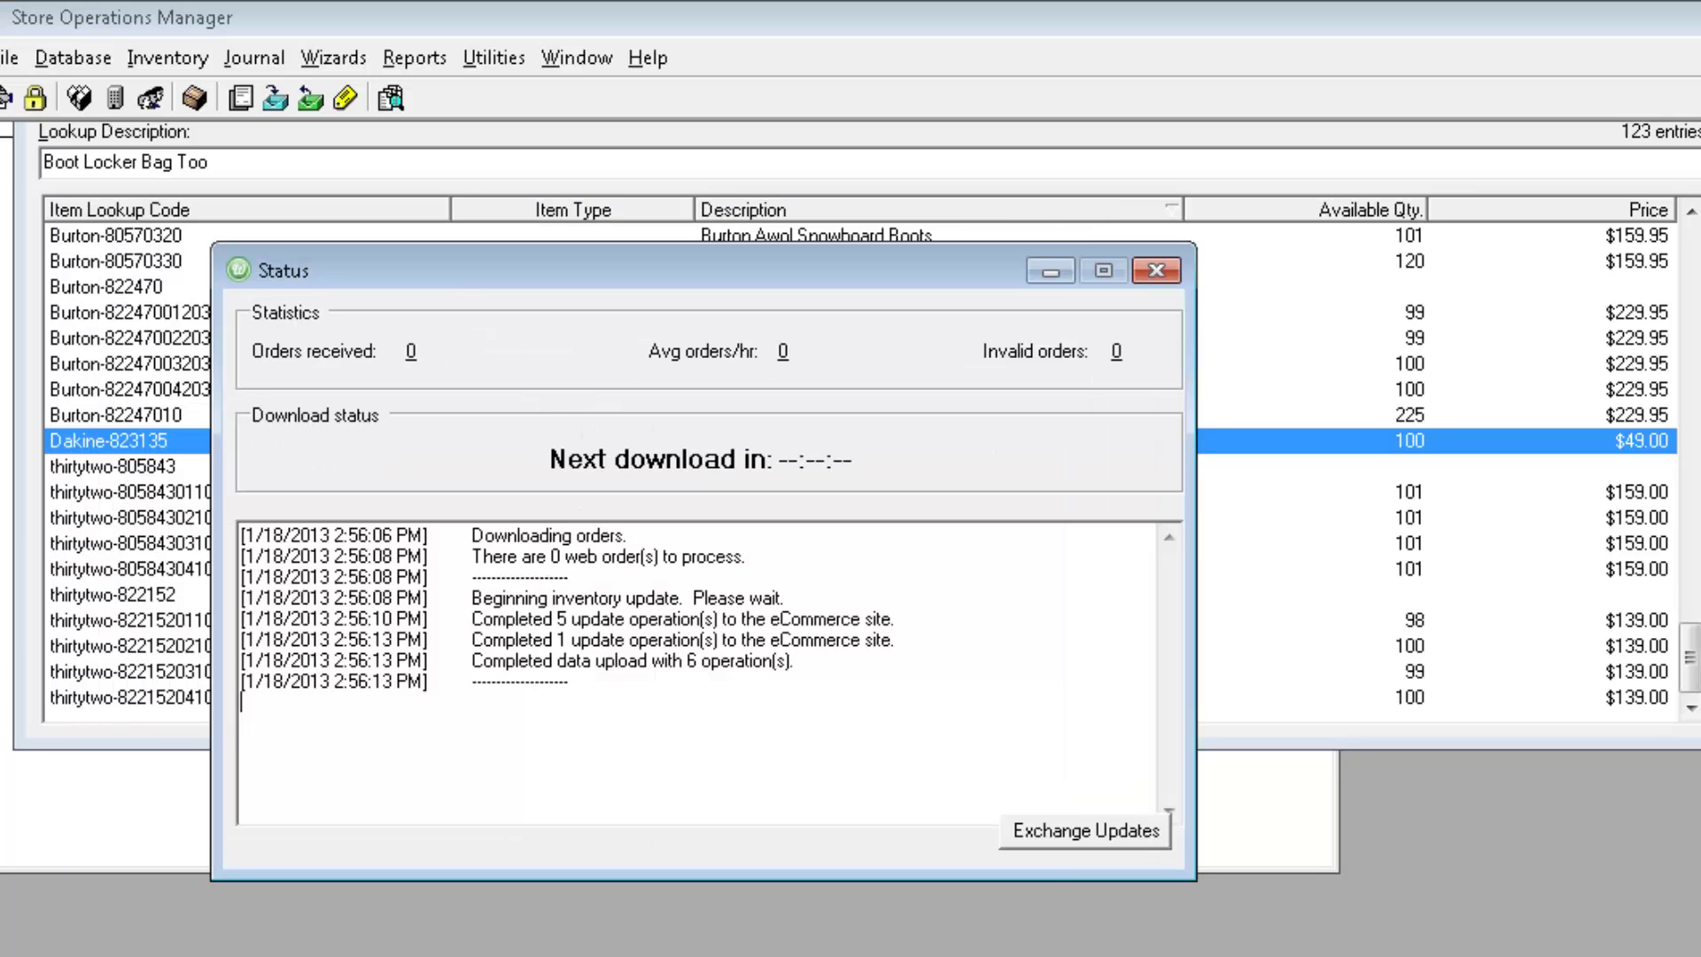
- Exchange updates with the online store, confirming the update import
click(1108, 830)
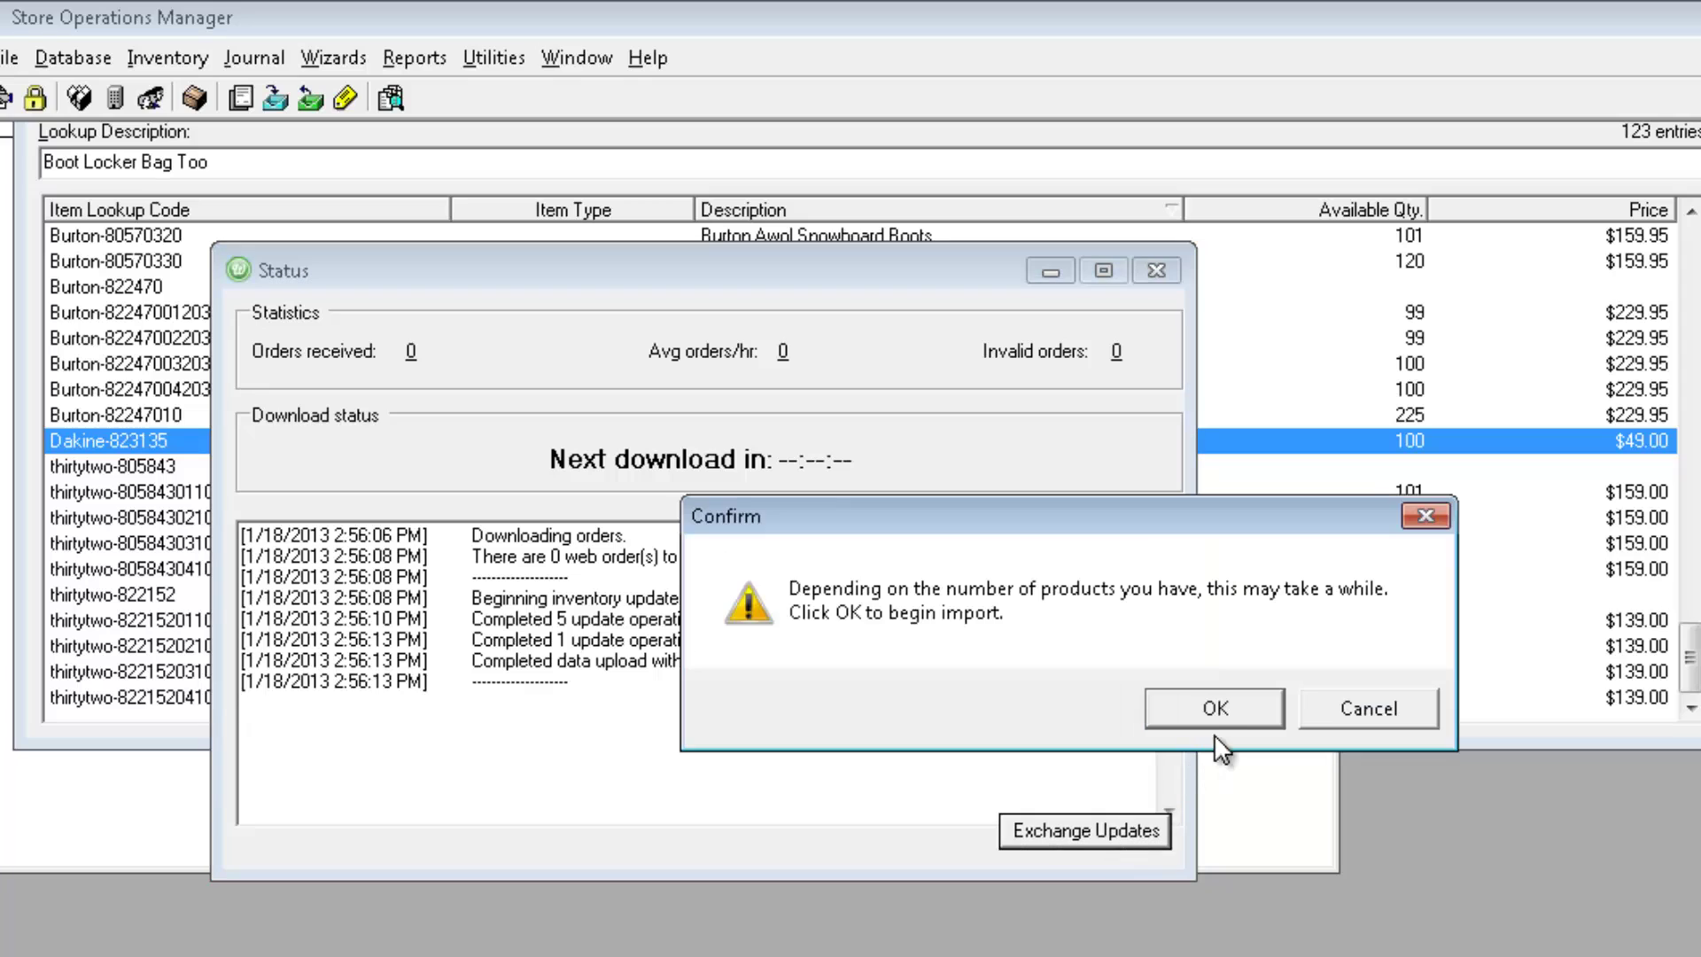
click(1215, 709)
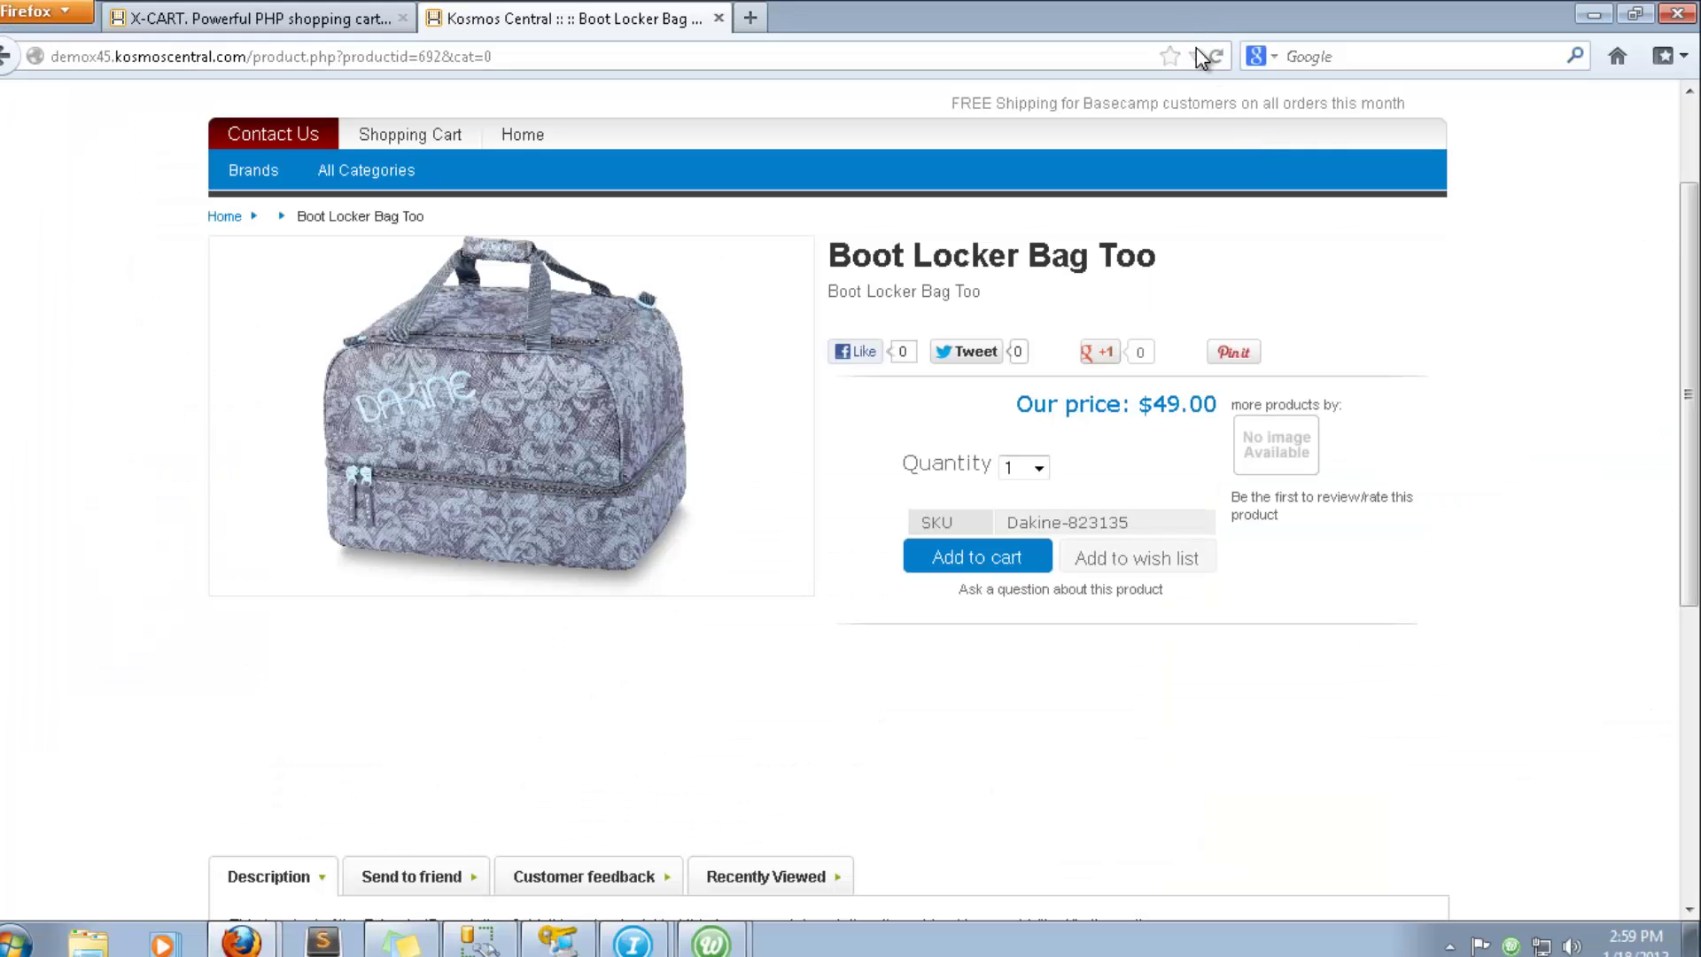
click(4, 56)
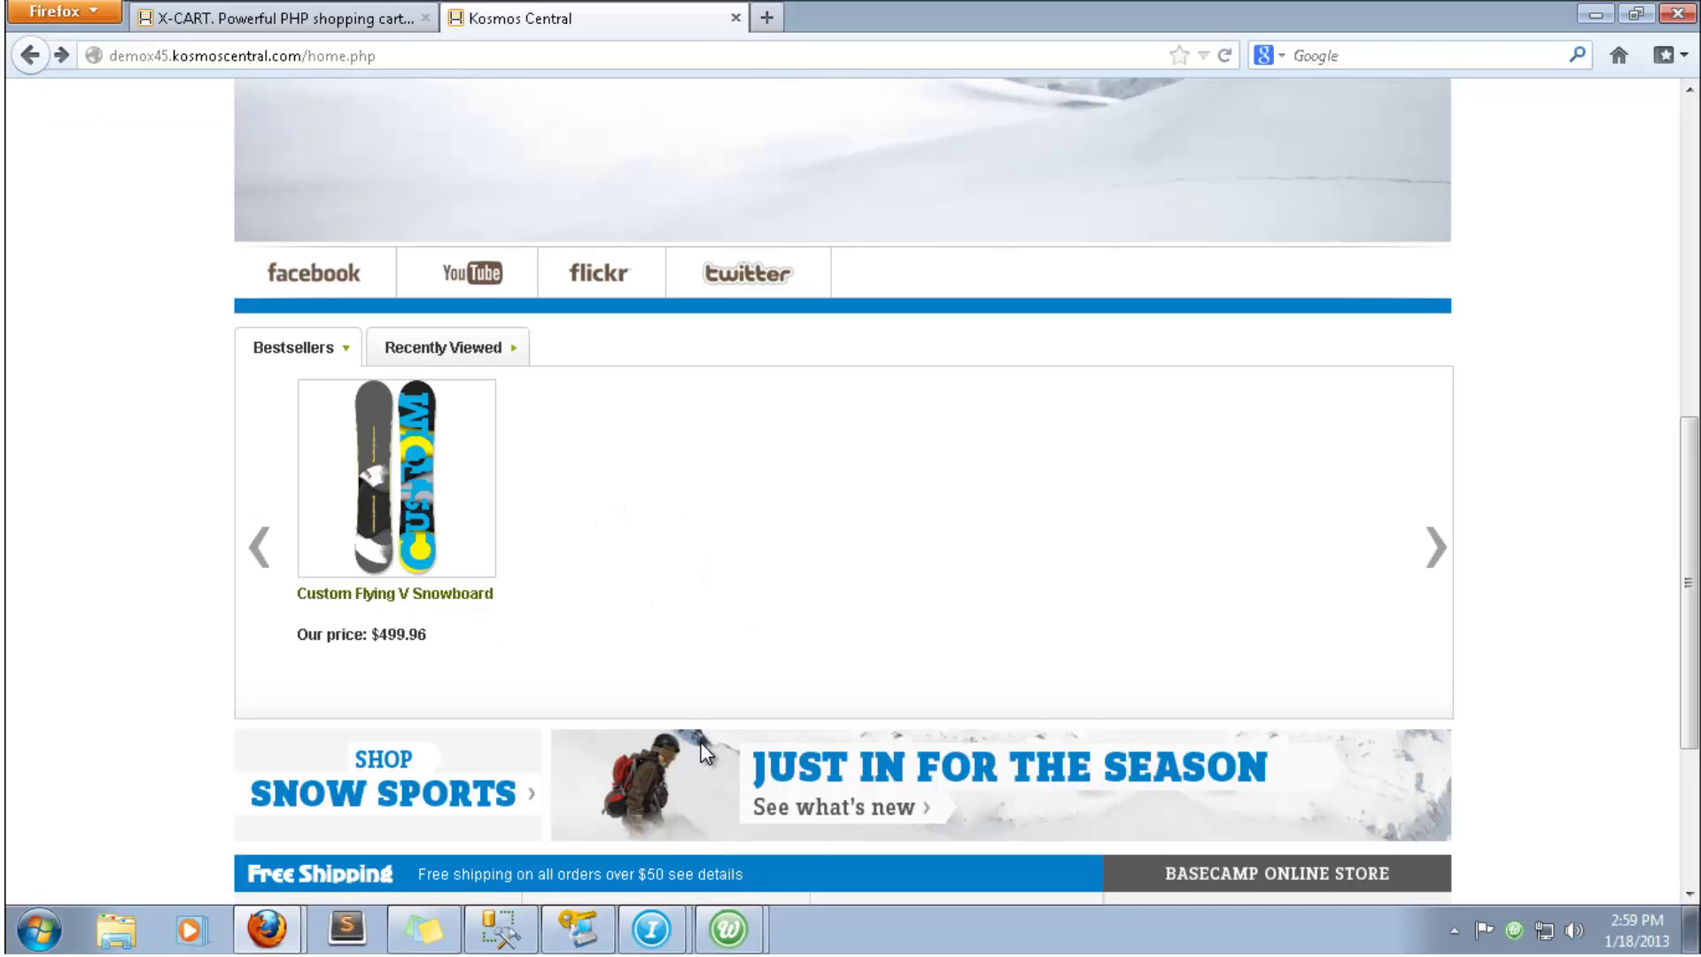
- Run Upload All Items from the integrator configuration and follow the upload log
click(728, 929)
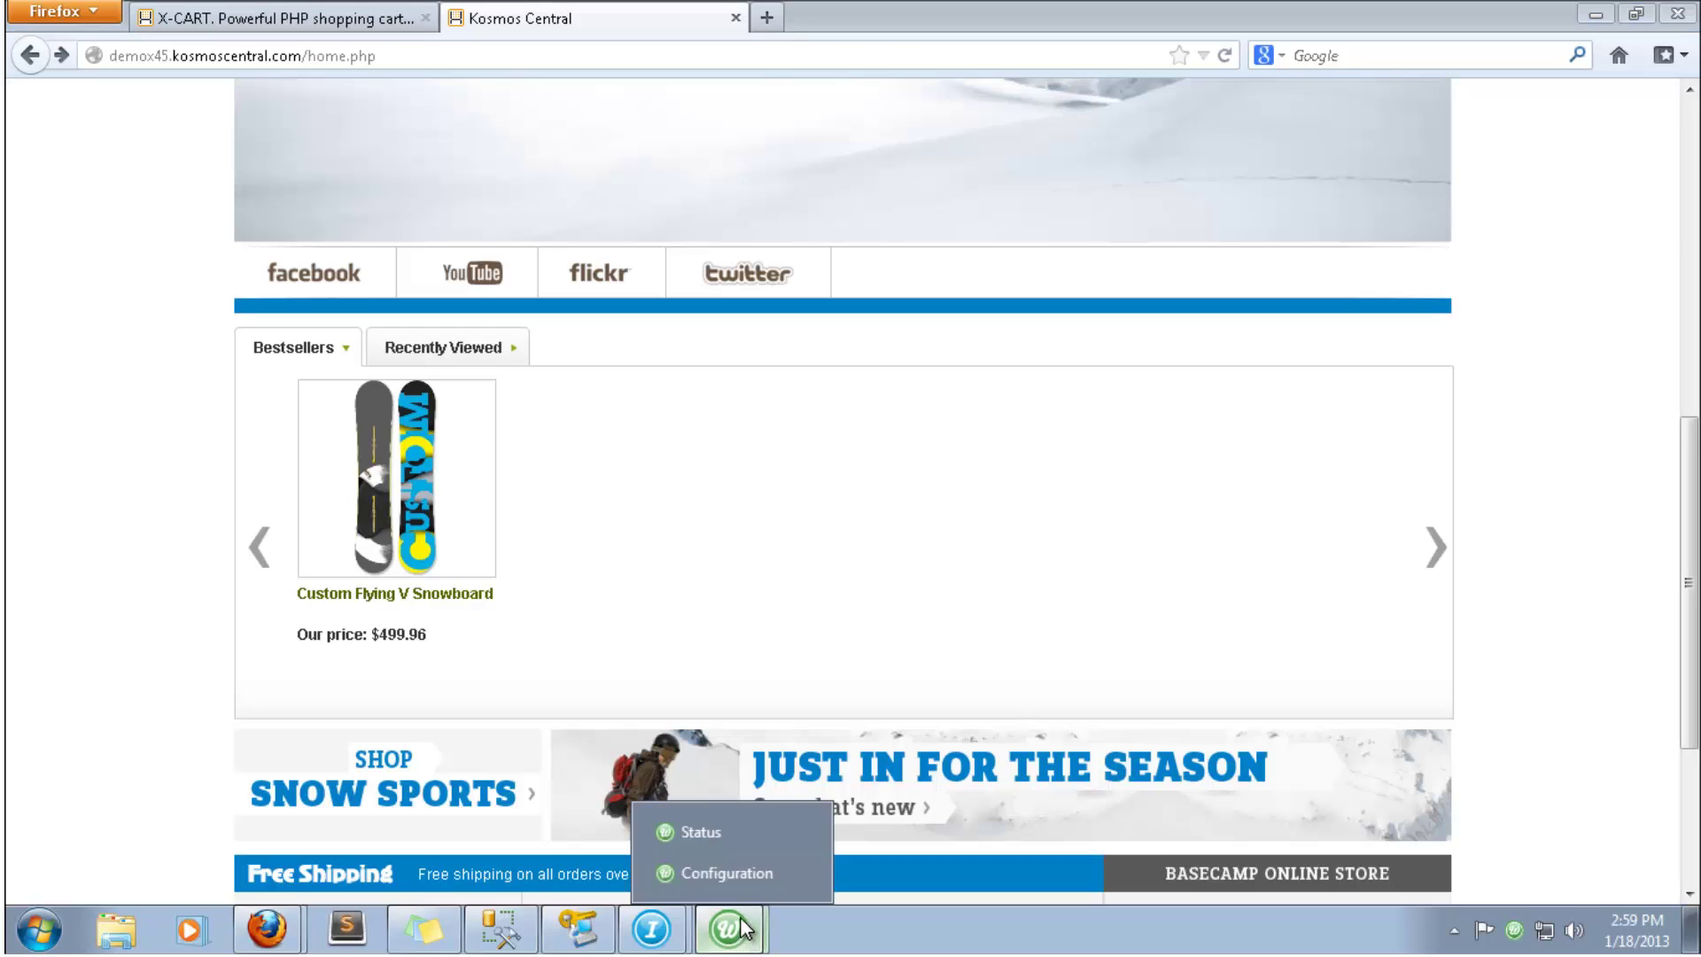
click(728, 873)
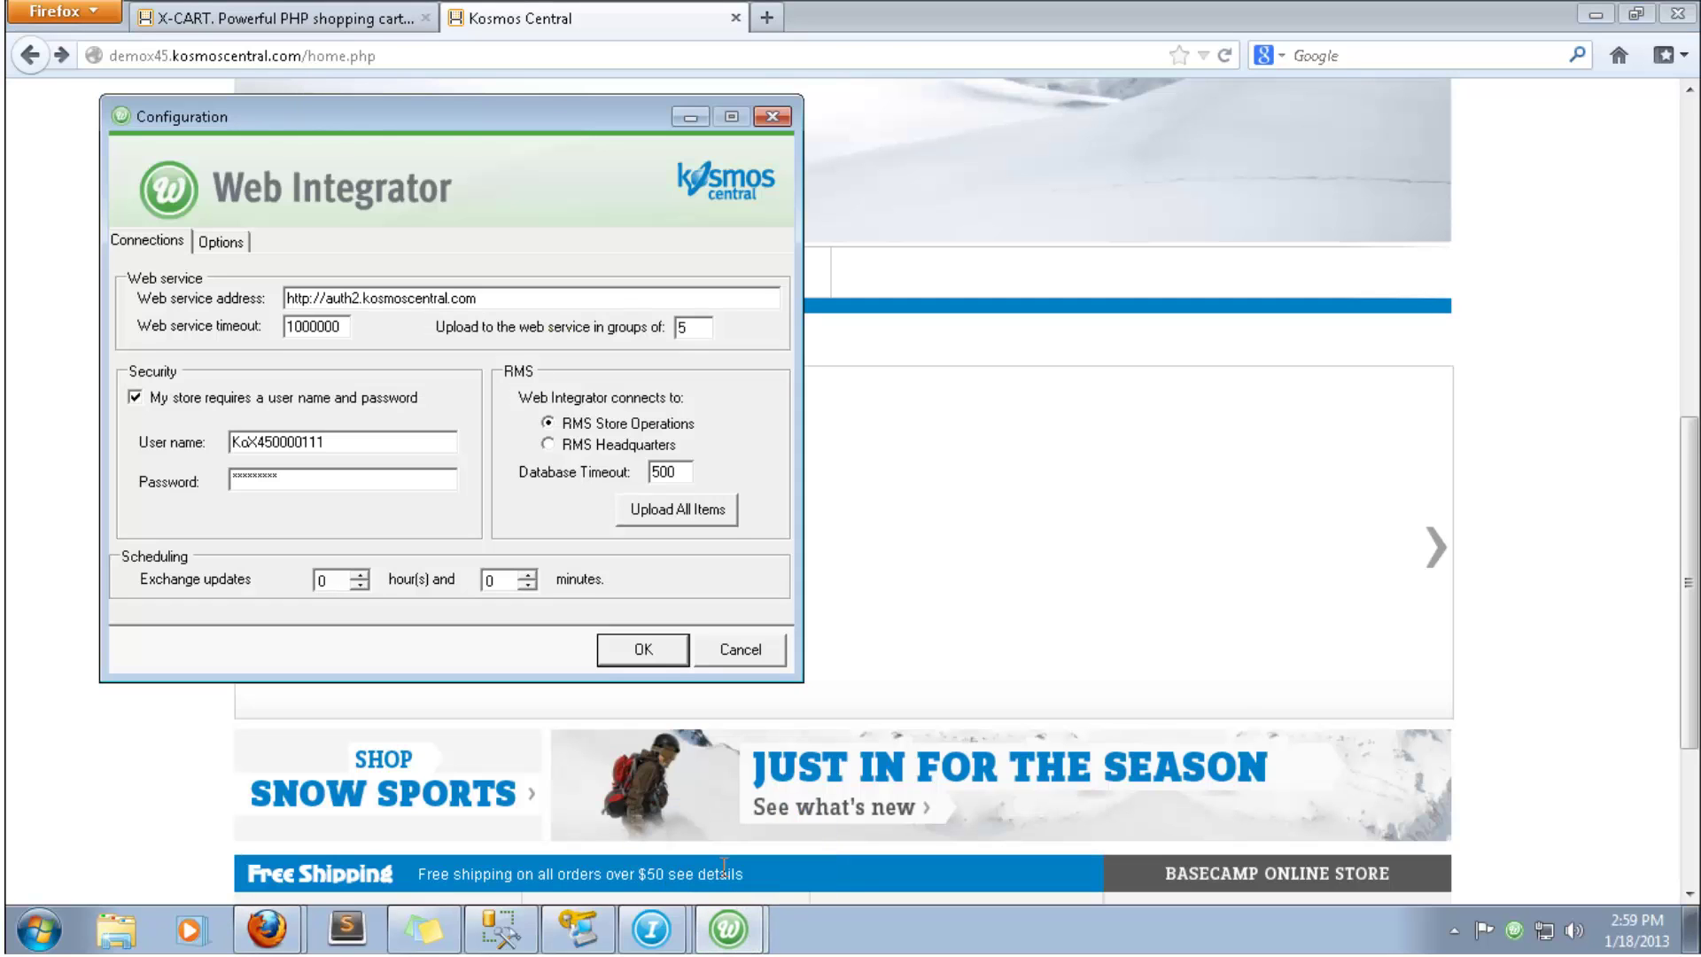
click(690, 518)
mouse_move(728, 929)
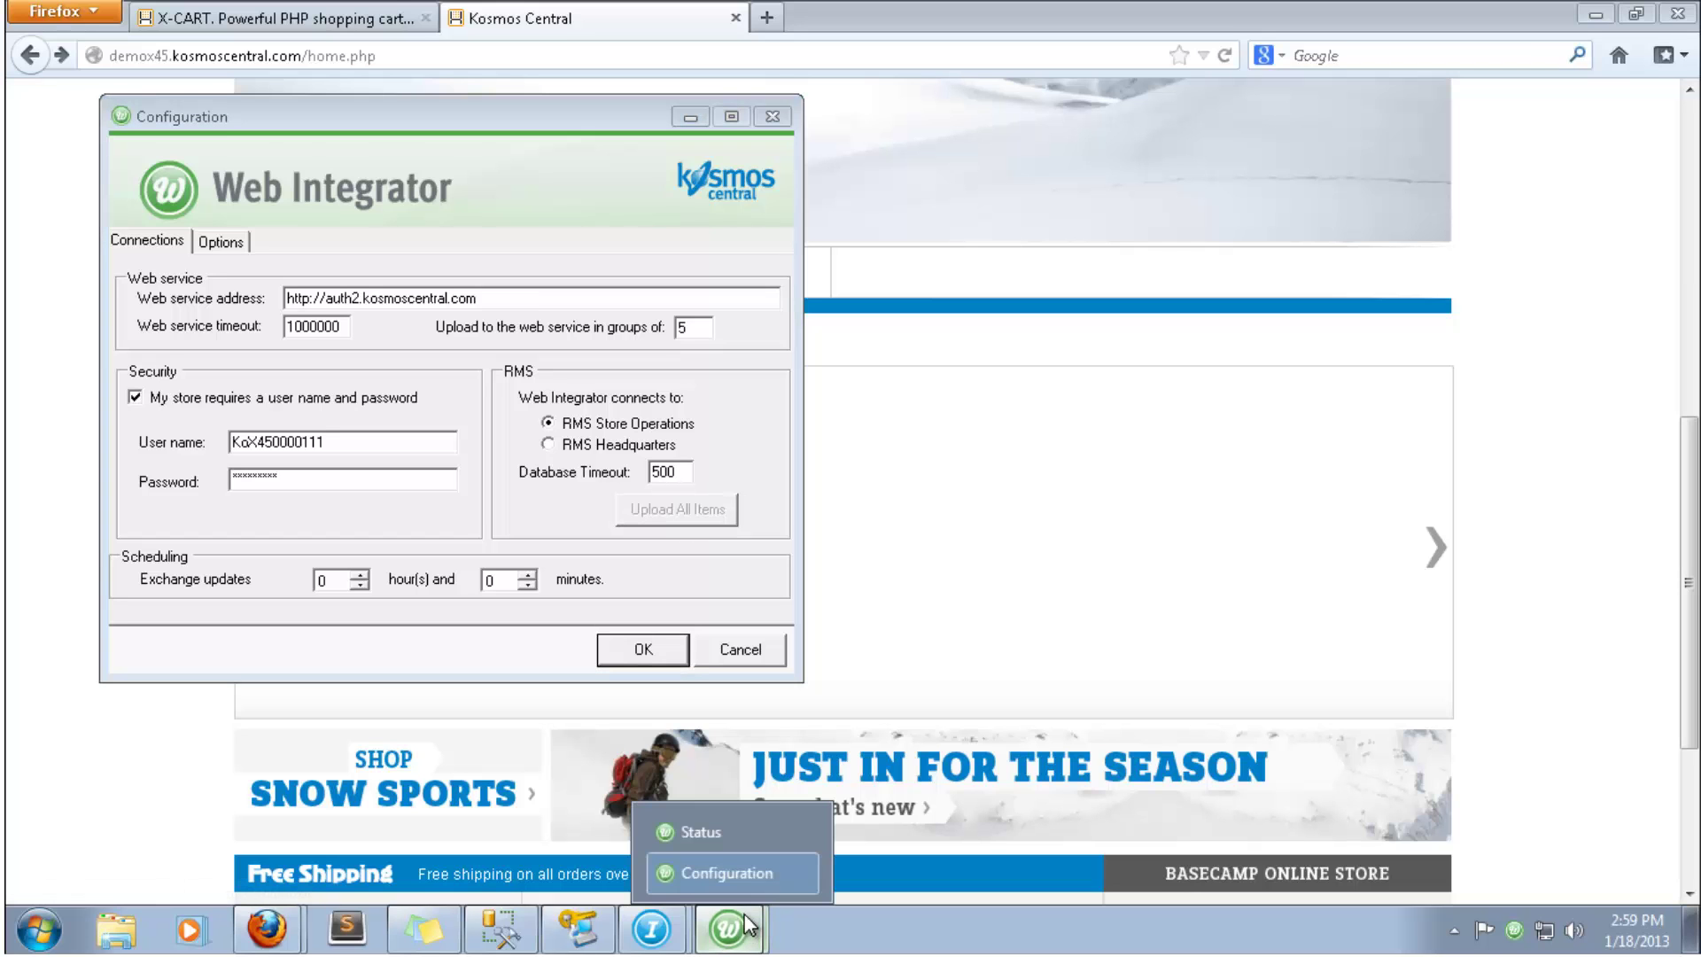
click(725, 838)
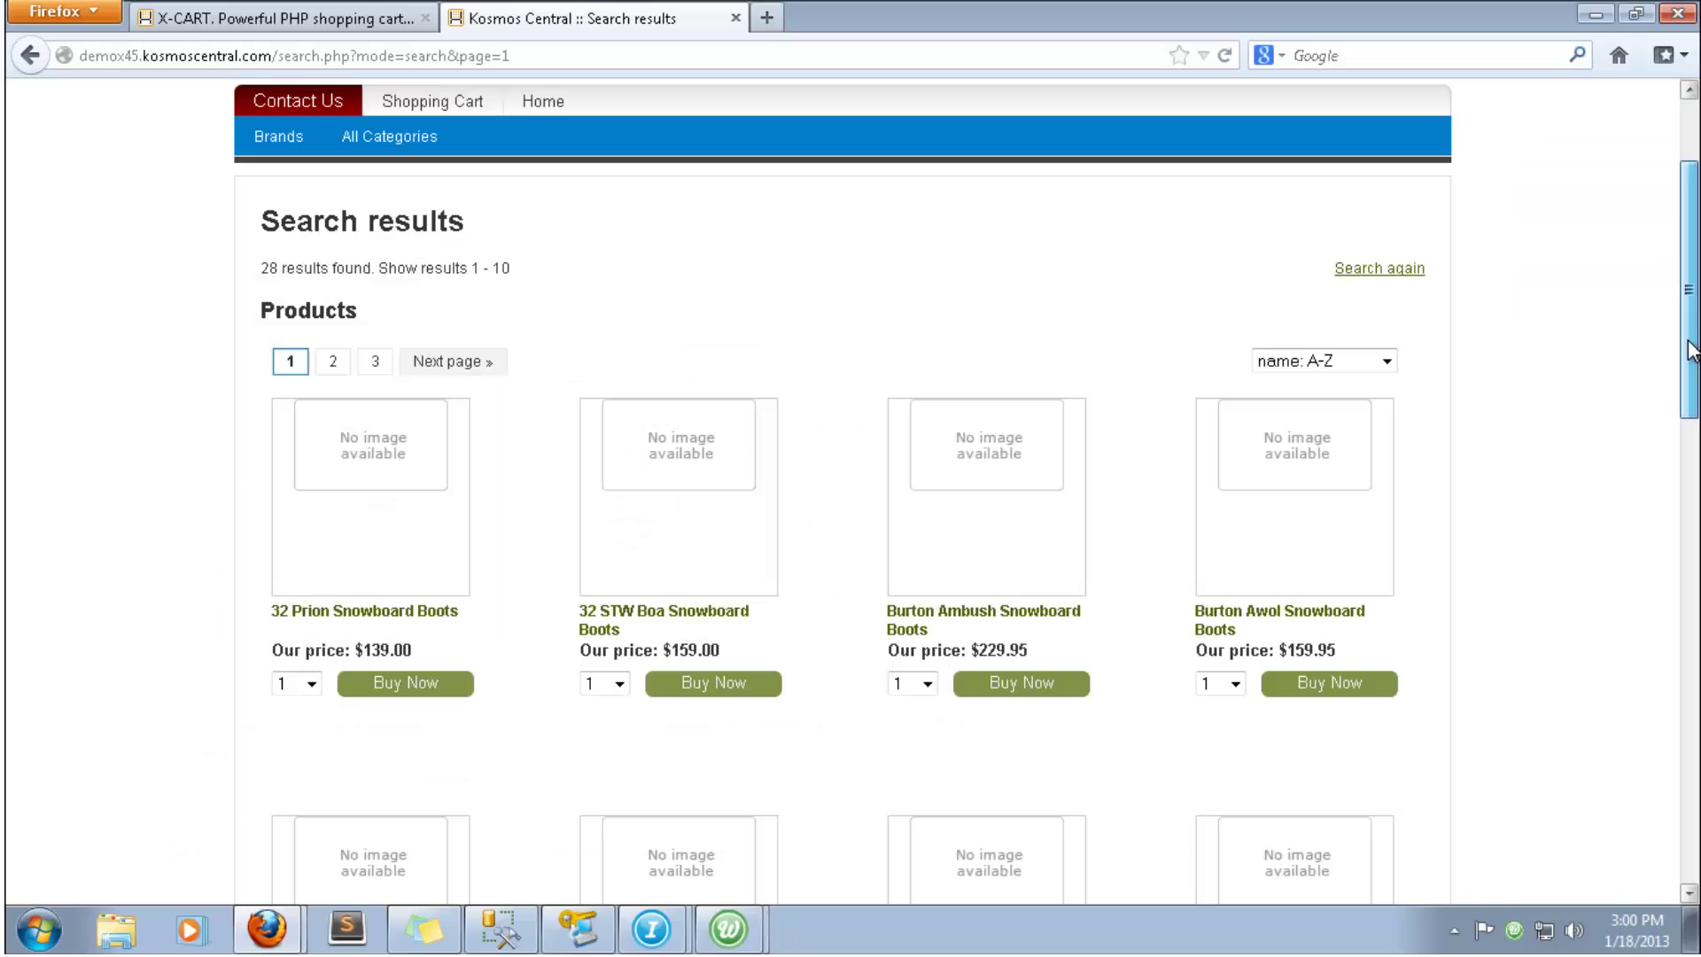
scroll(1689, 398, down, 2)
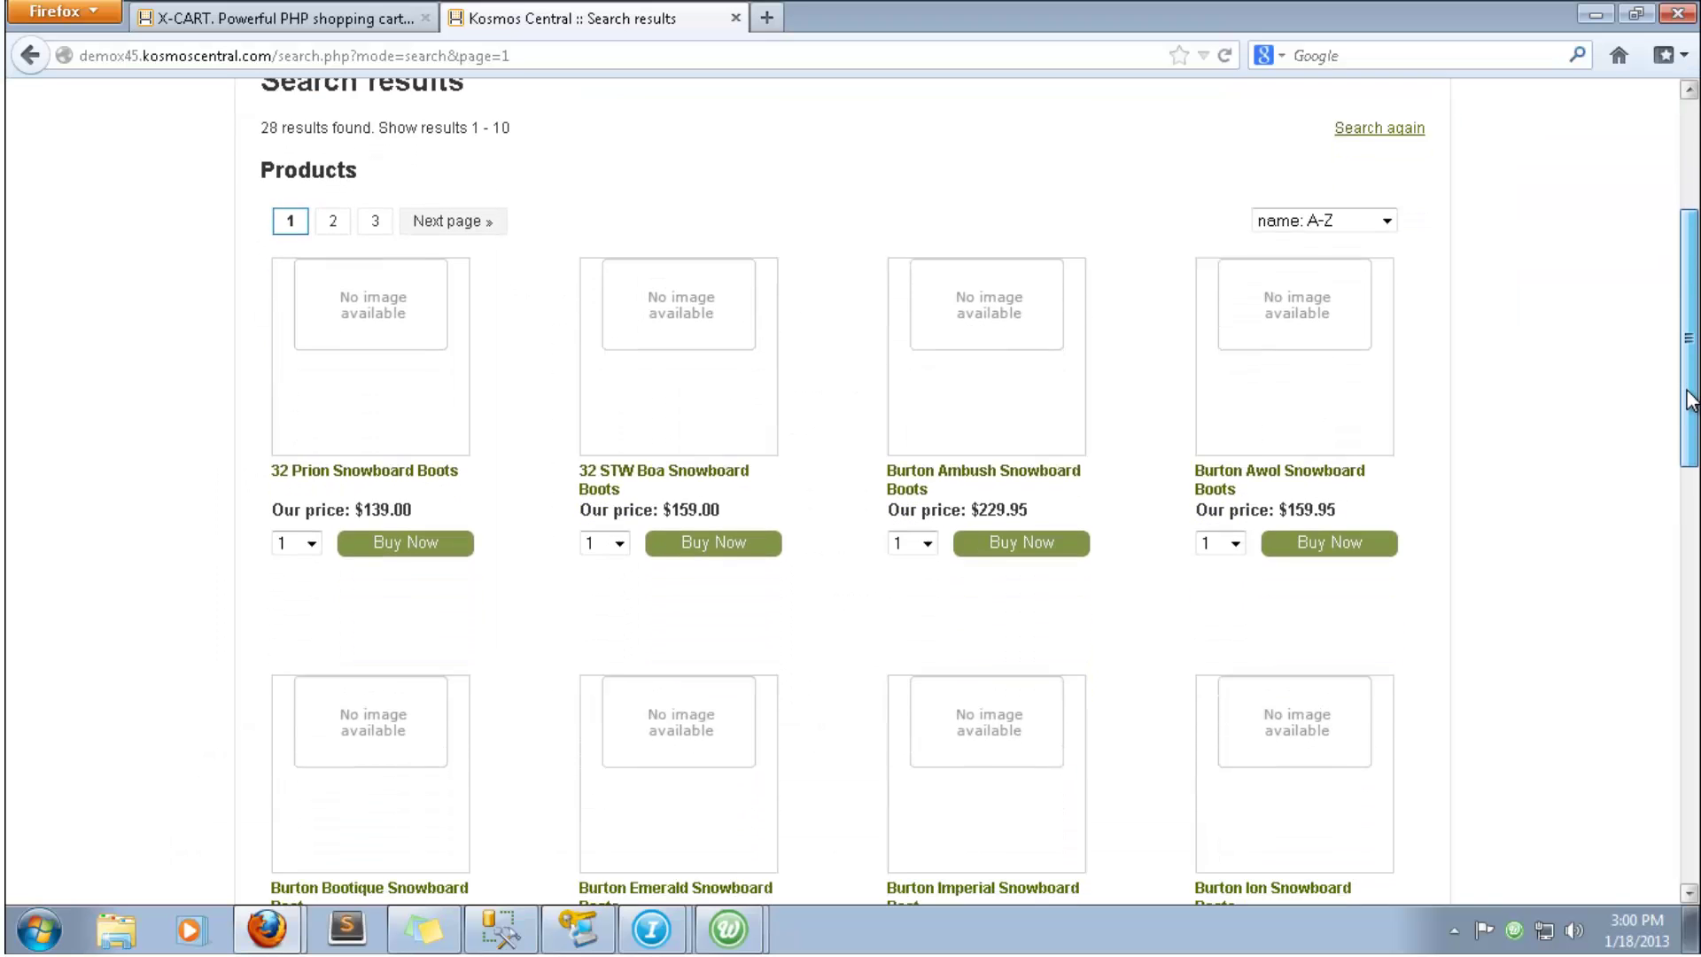
scroll(1689, 398, down, 2)
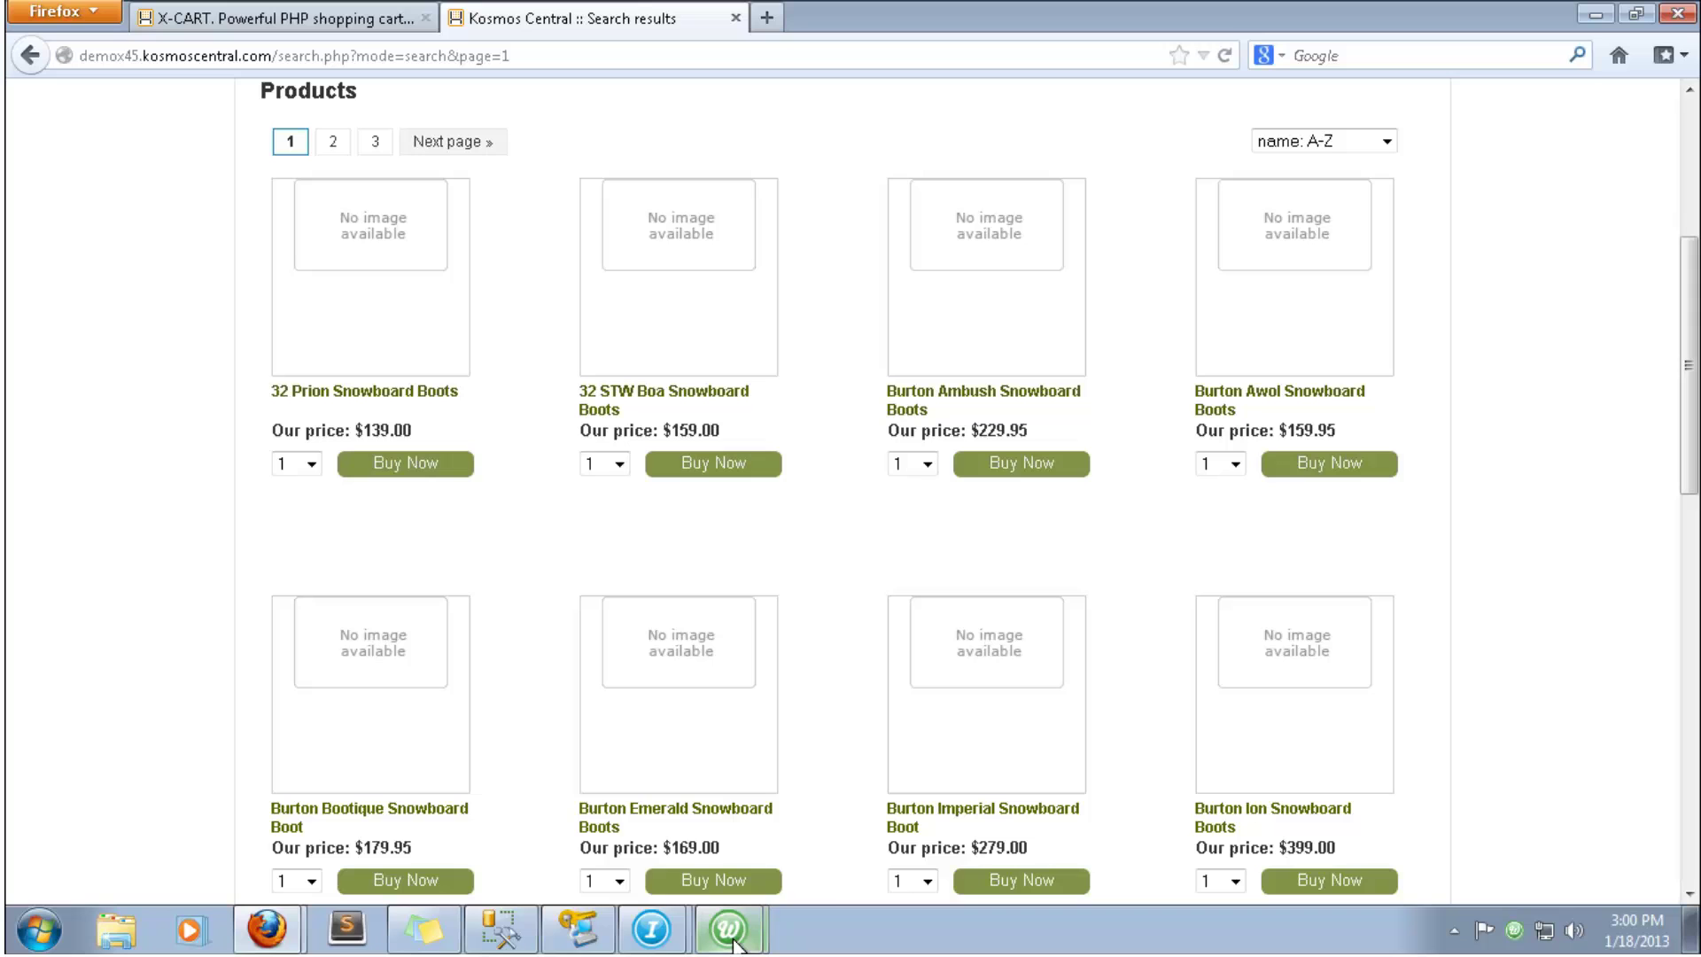
mouse_move(653, 946)
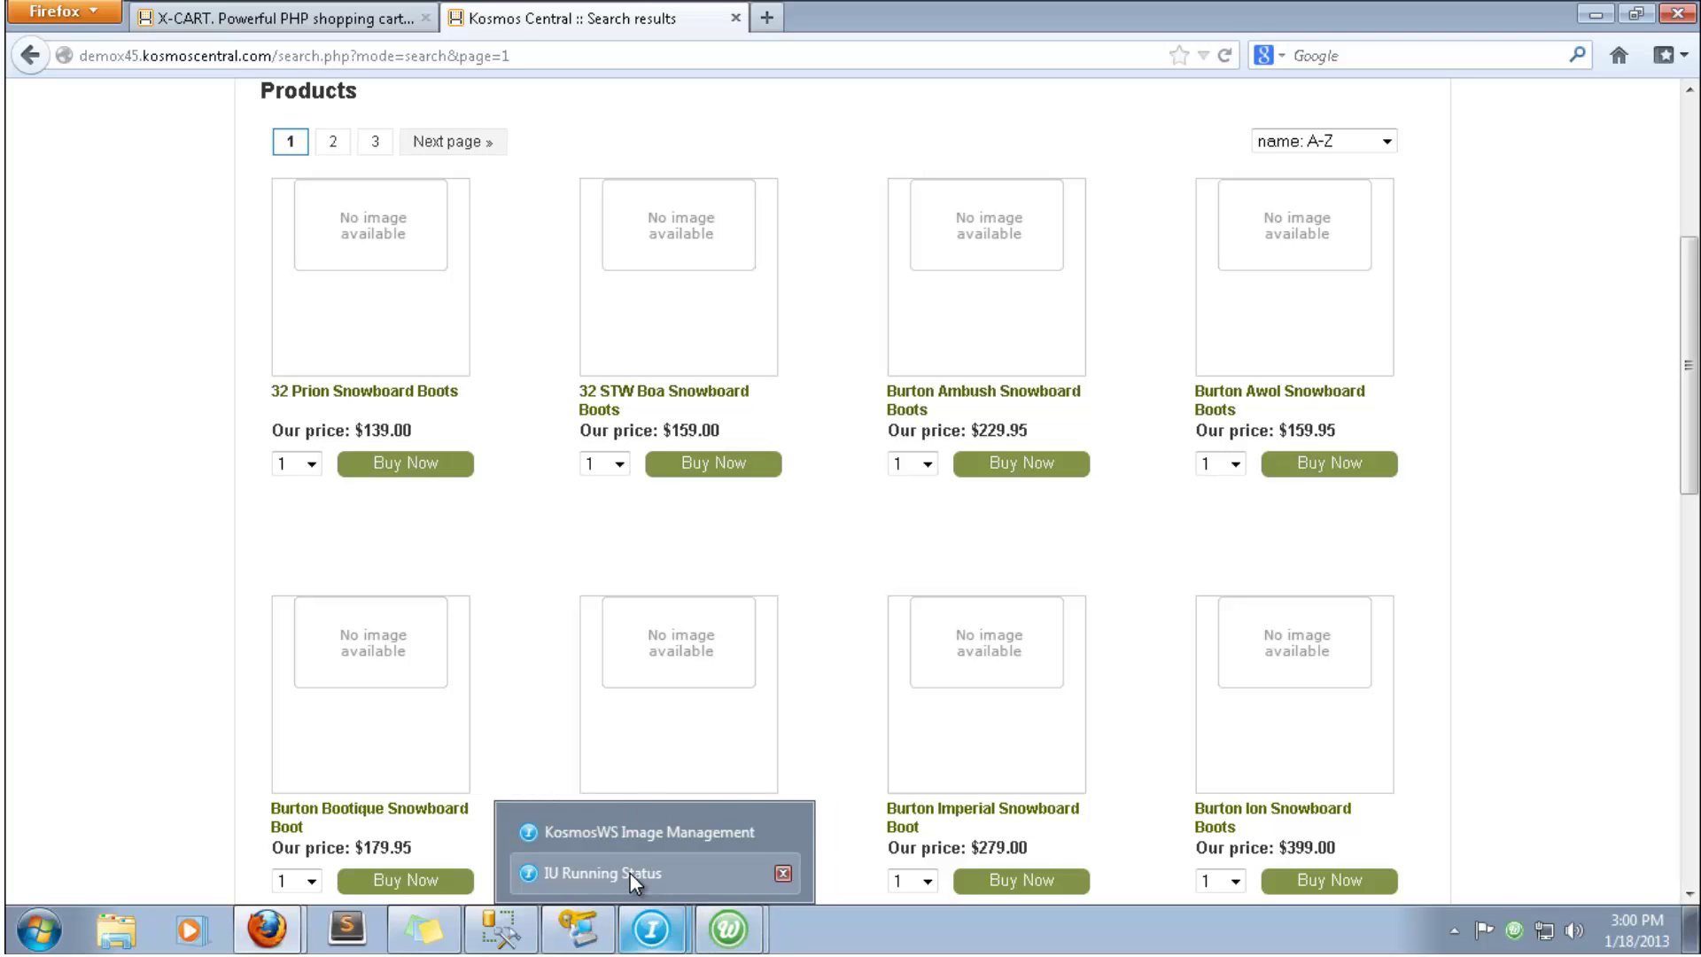
- Start the image process in KosmosWS Image Management, uploading 57 files to the site
click(638, 837)
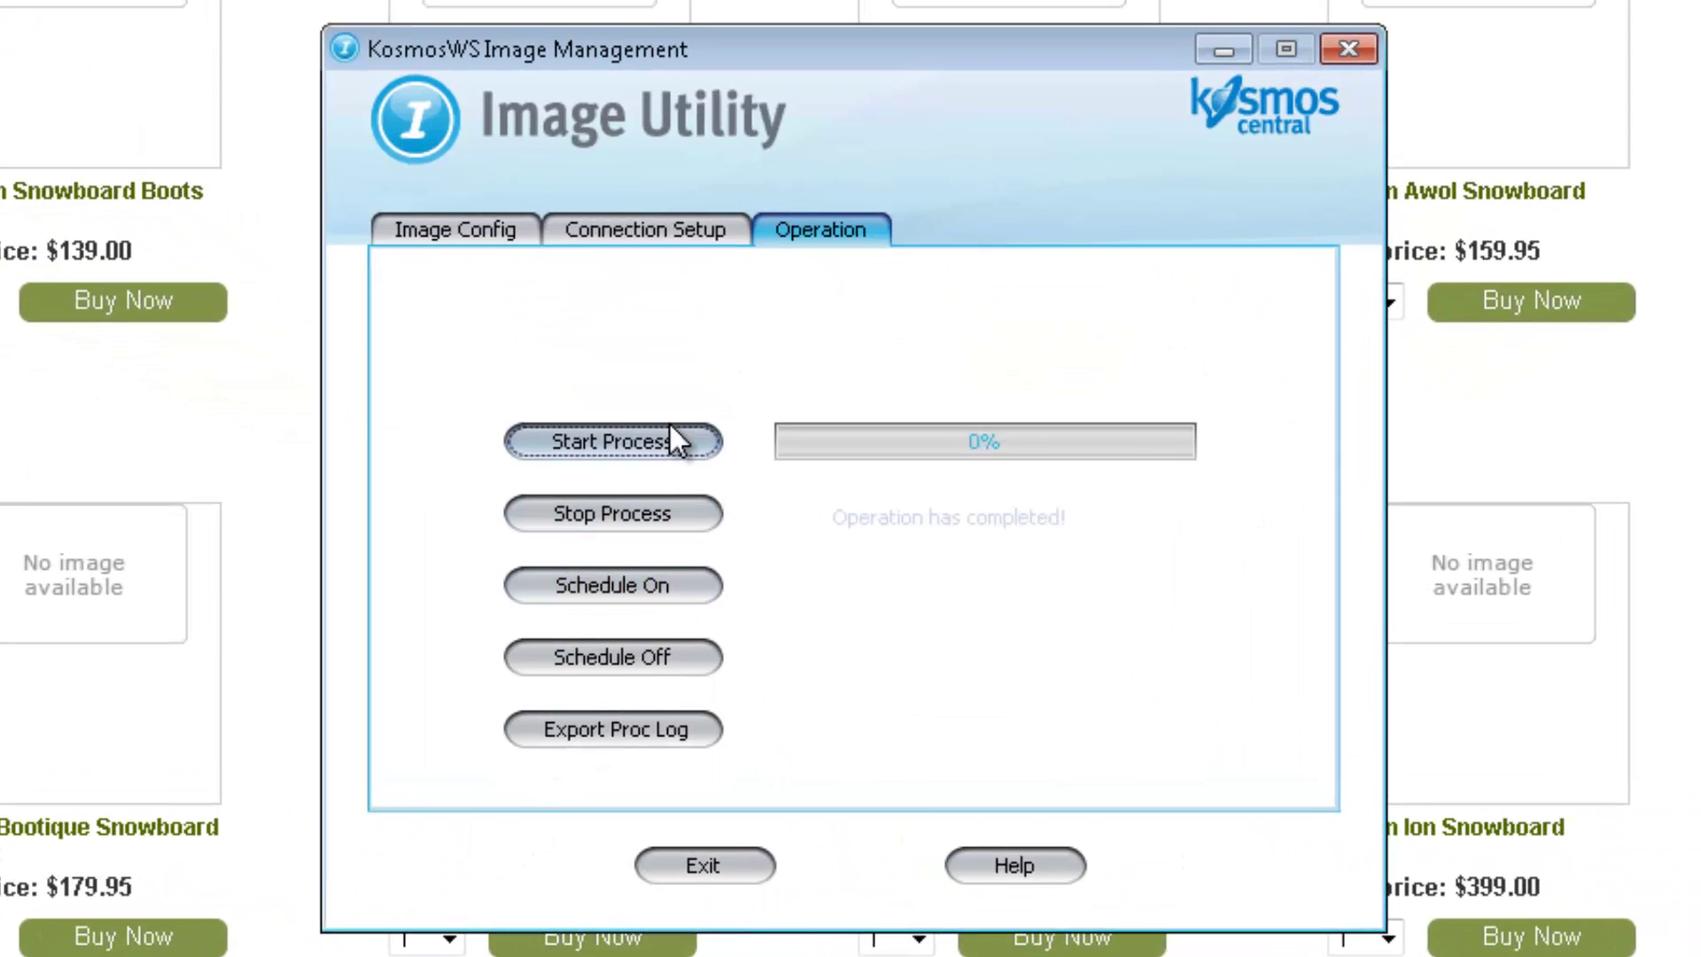
click(664, 442)
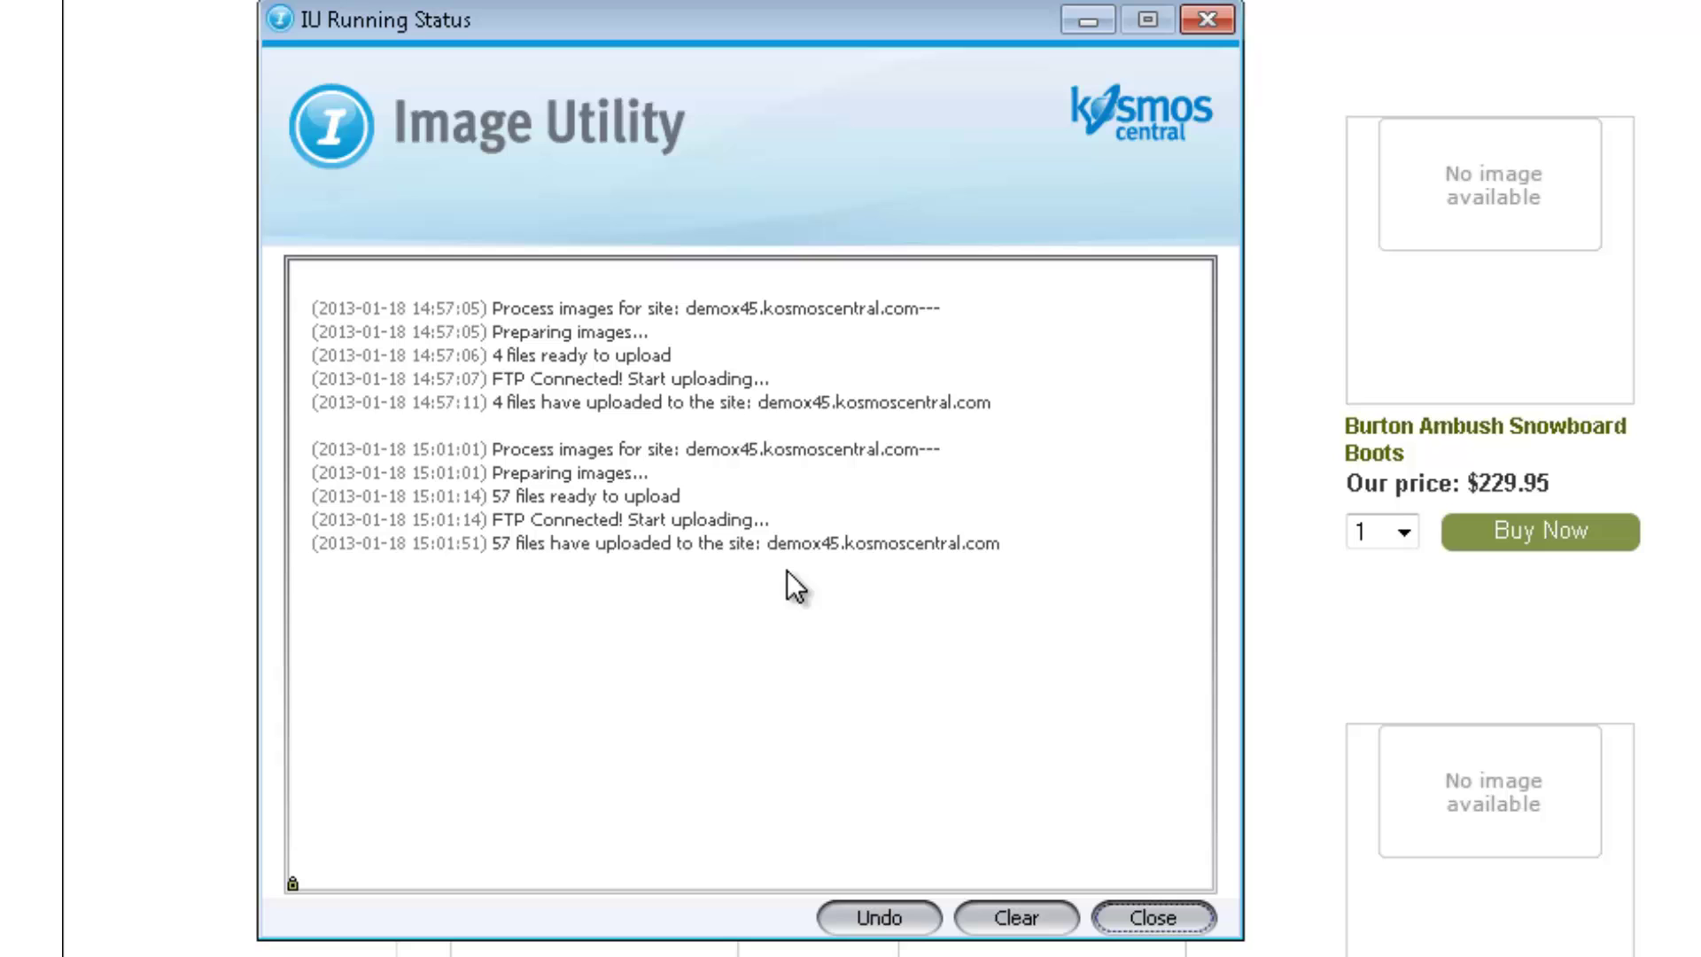
- Hide the upload log, reload the storefront and open the DAKINE Boot Locker Bag page ($65.00)
click(1091, 17)
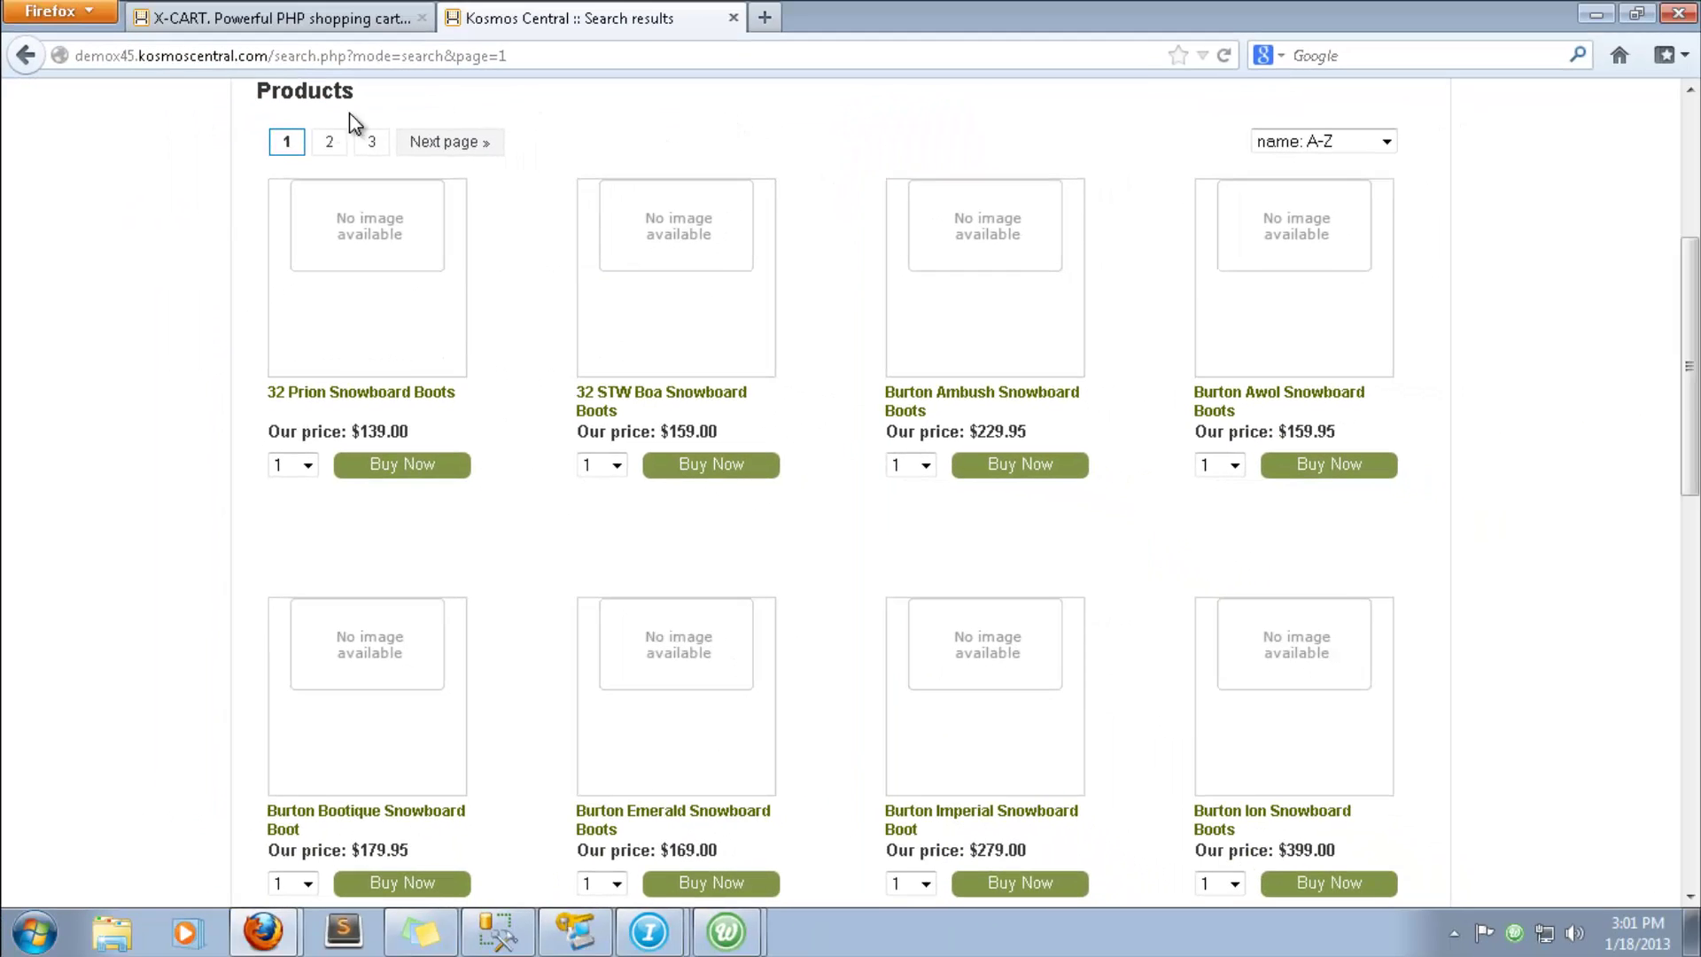
click(1225, 57)
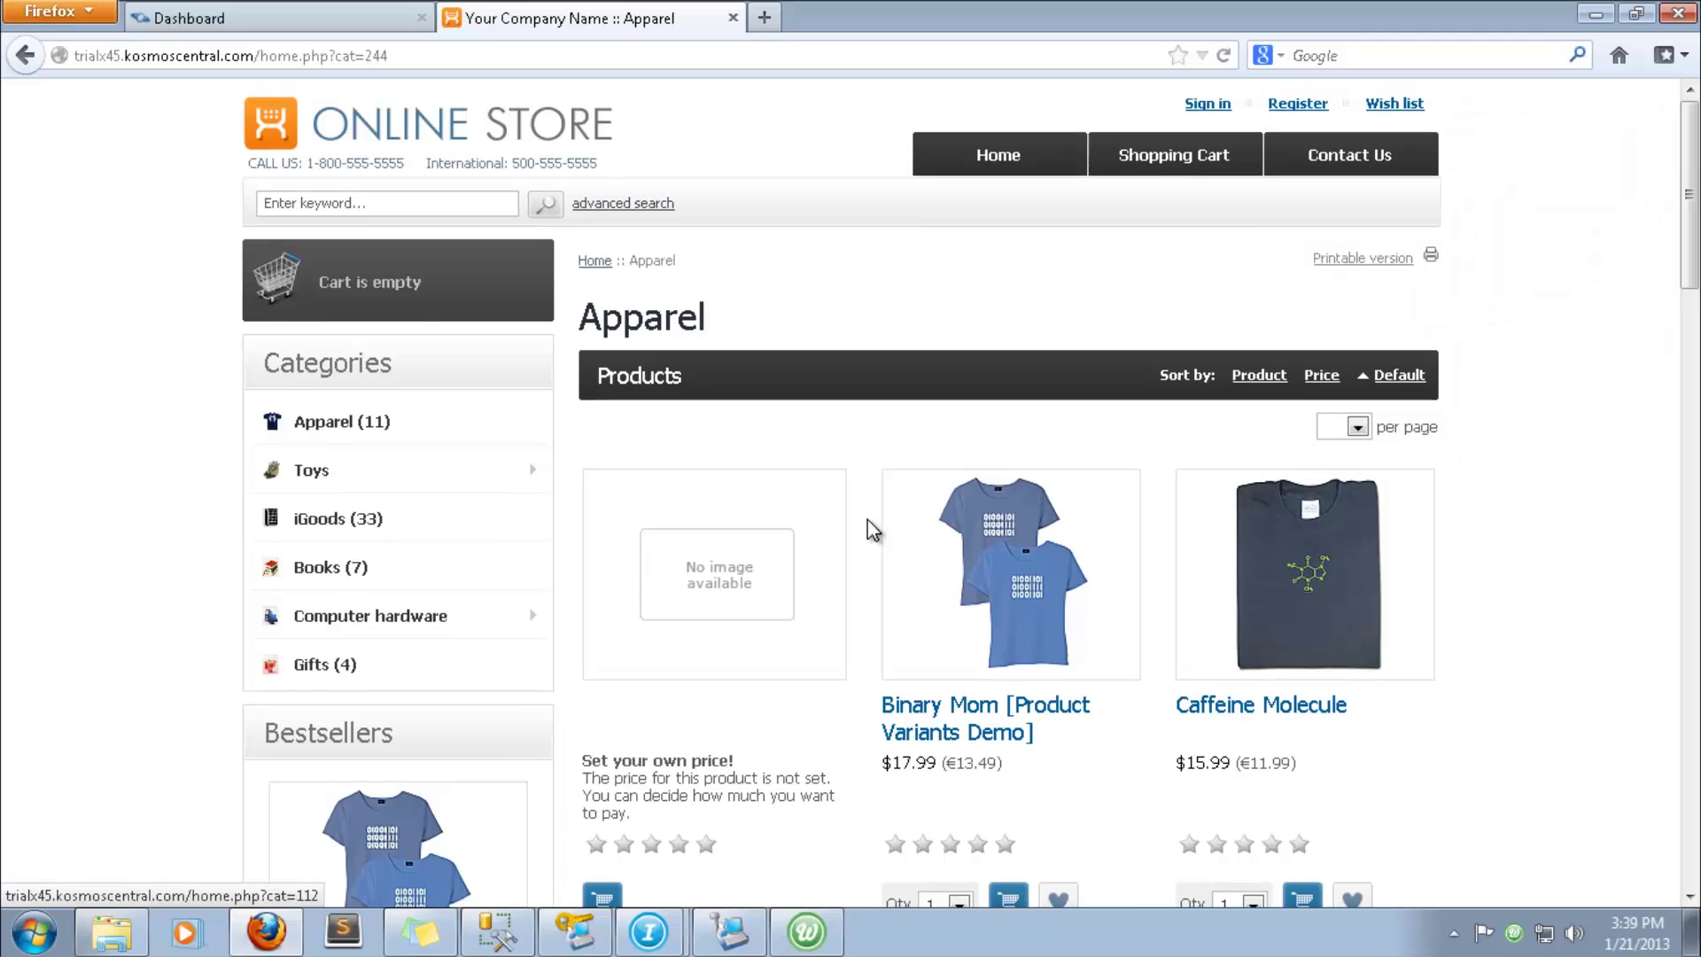
scroll(868, 522, down, 3)
scroll(868, 523, down, 5)
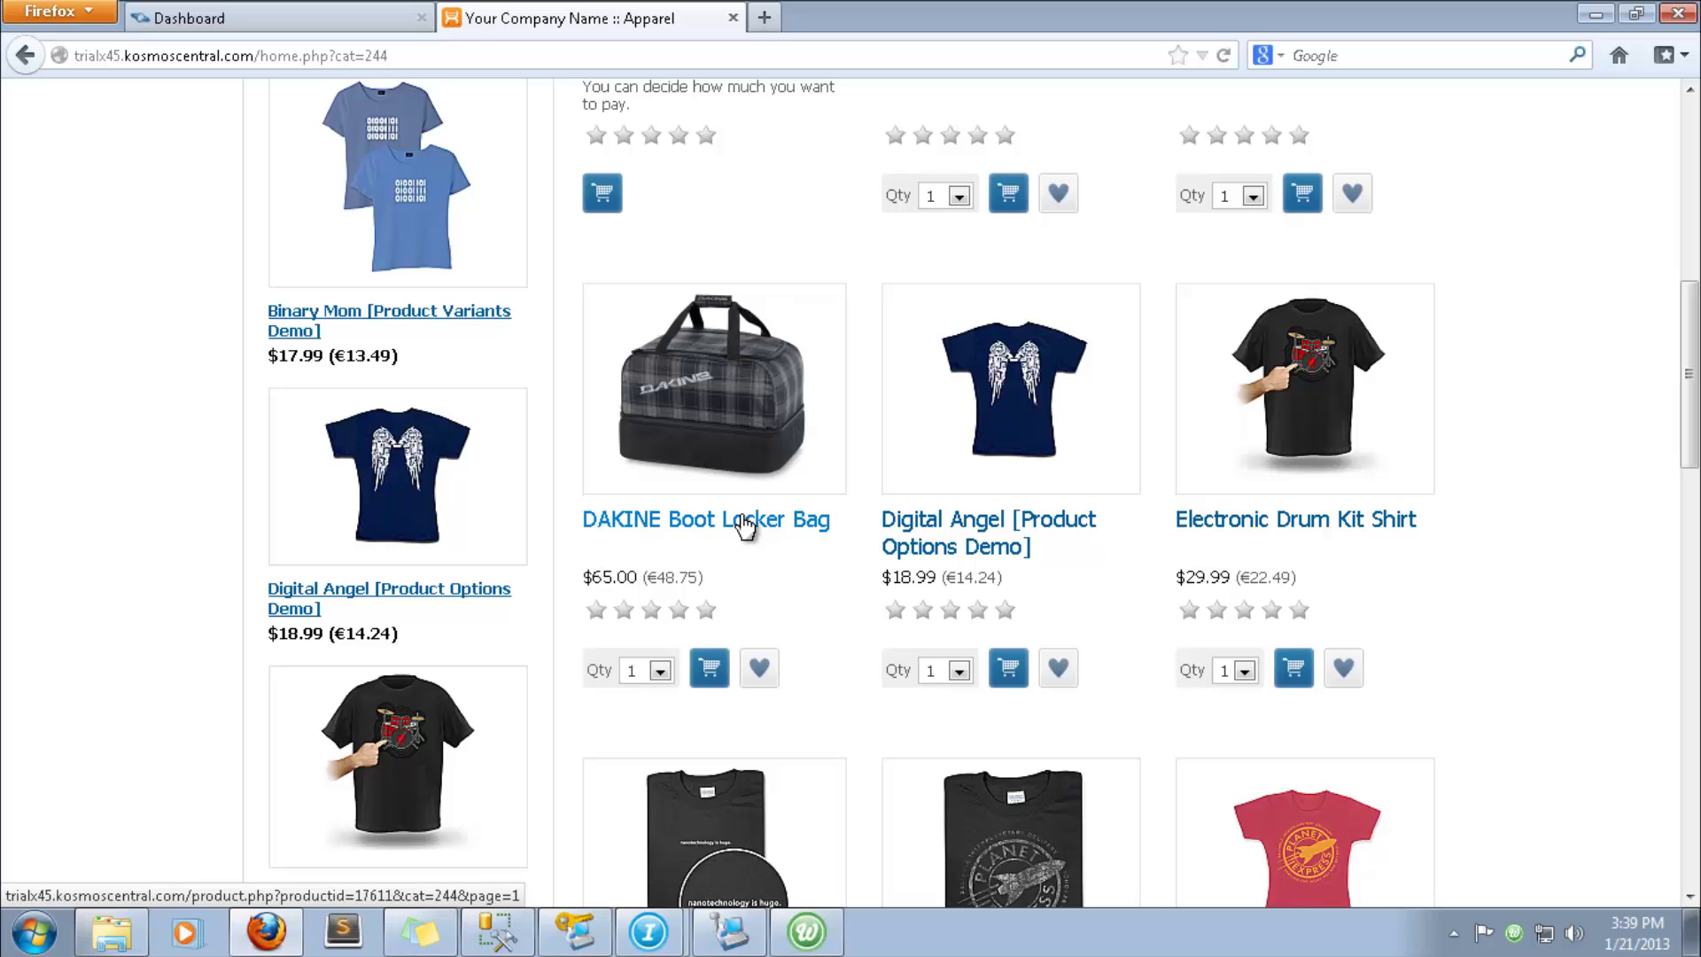
click(744, 526)
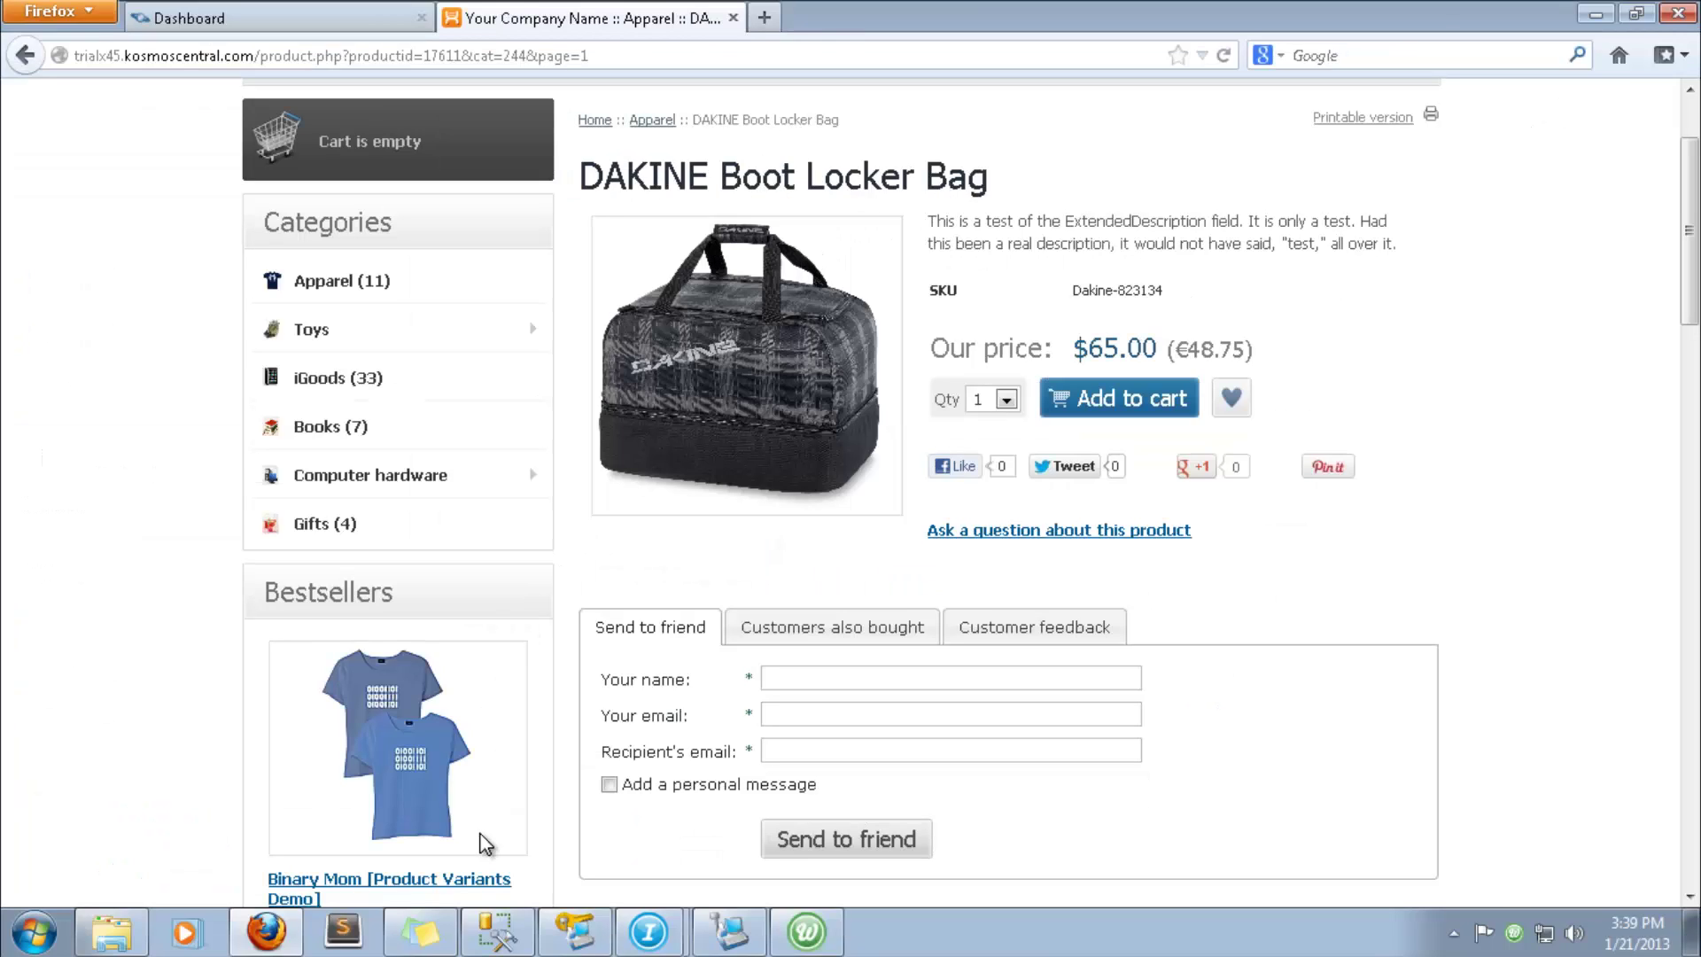
- In Dakine-823134's Item Properties Special tab, prefix the notes with 'Notes:'
click(576, 931)
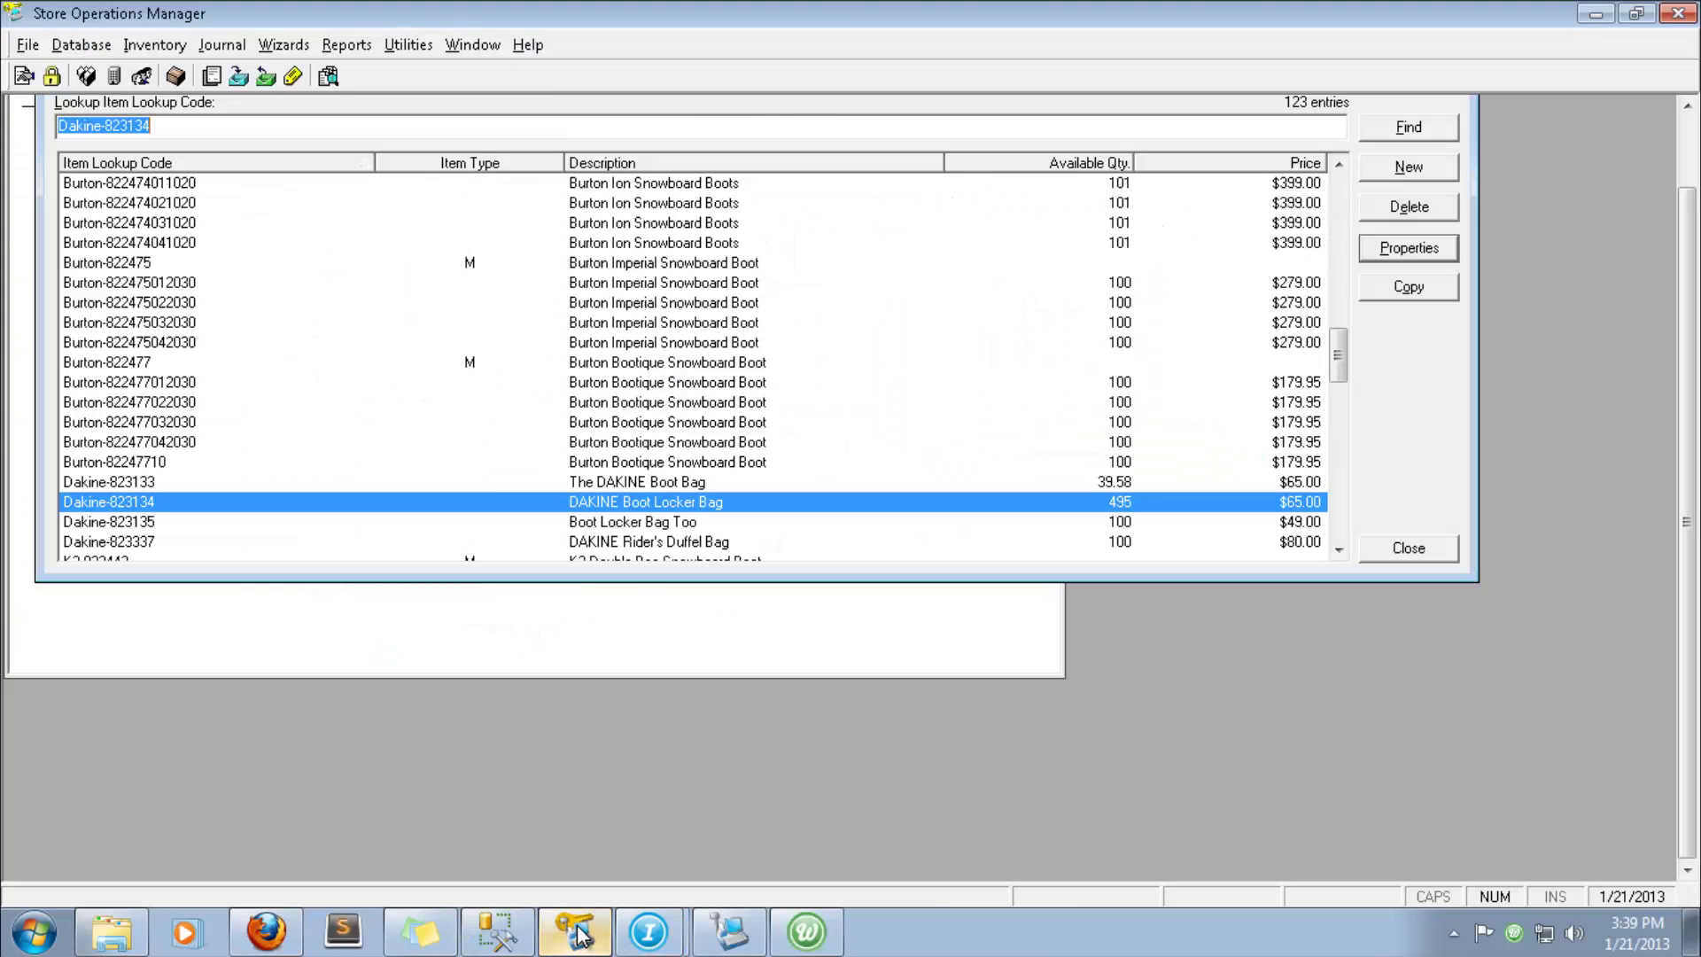
double_click(634, 501)
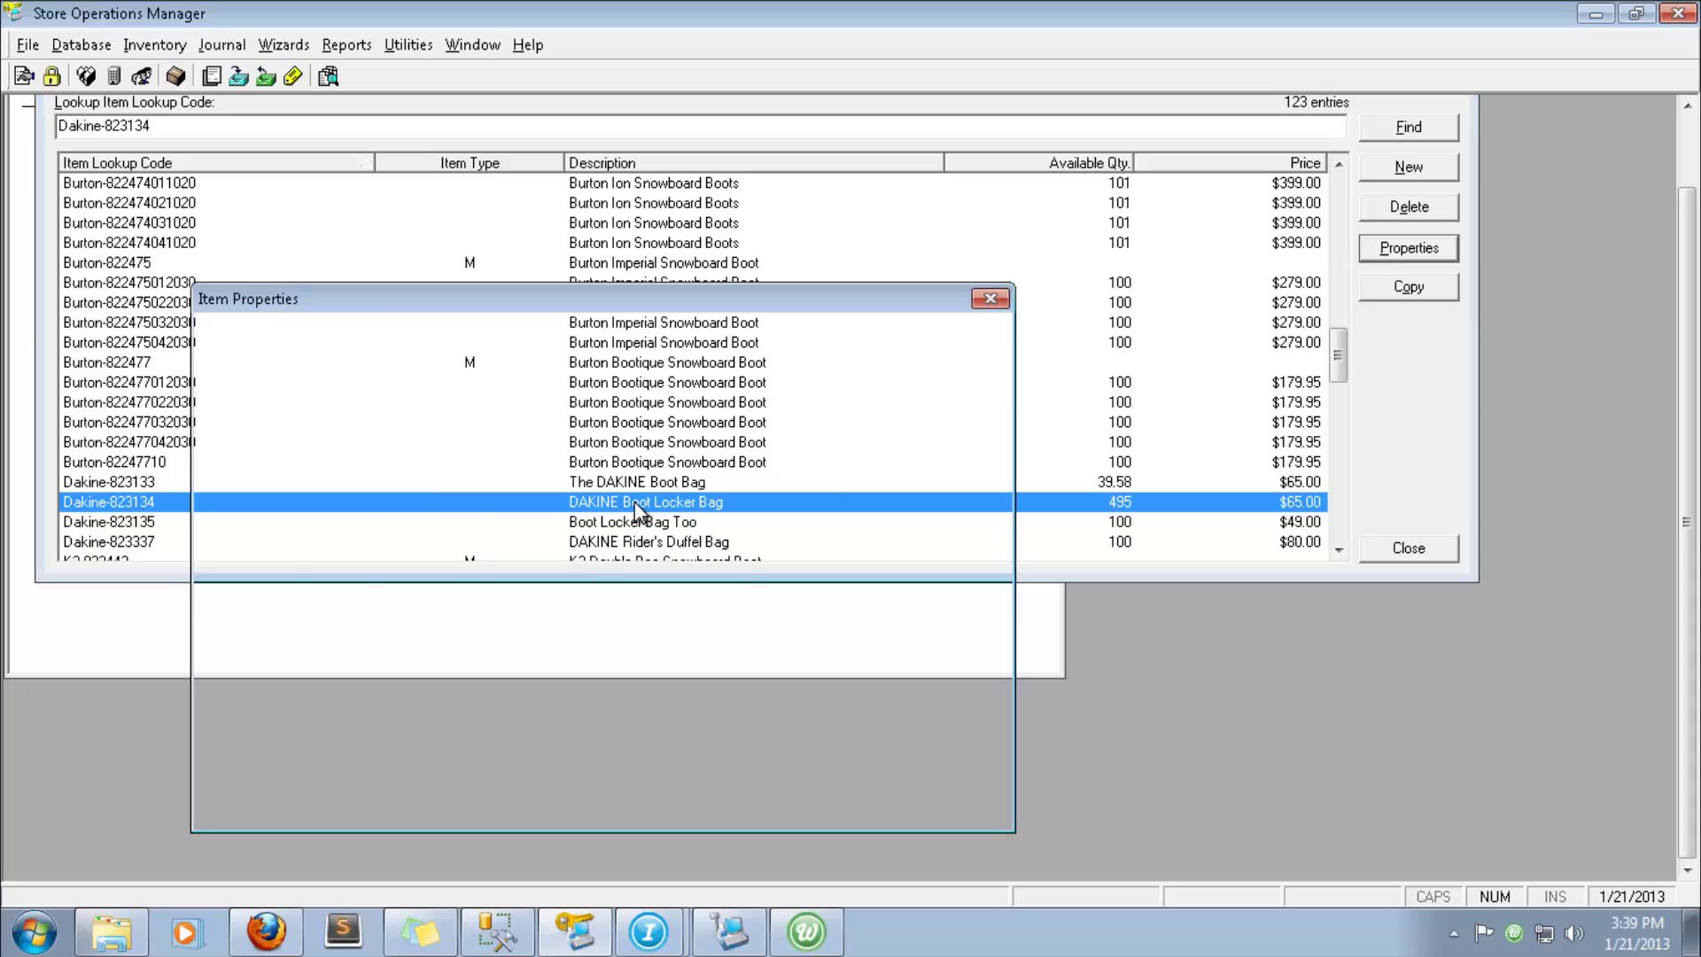
click(423, 545)
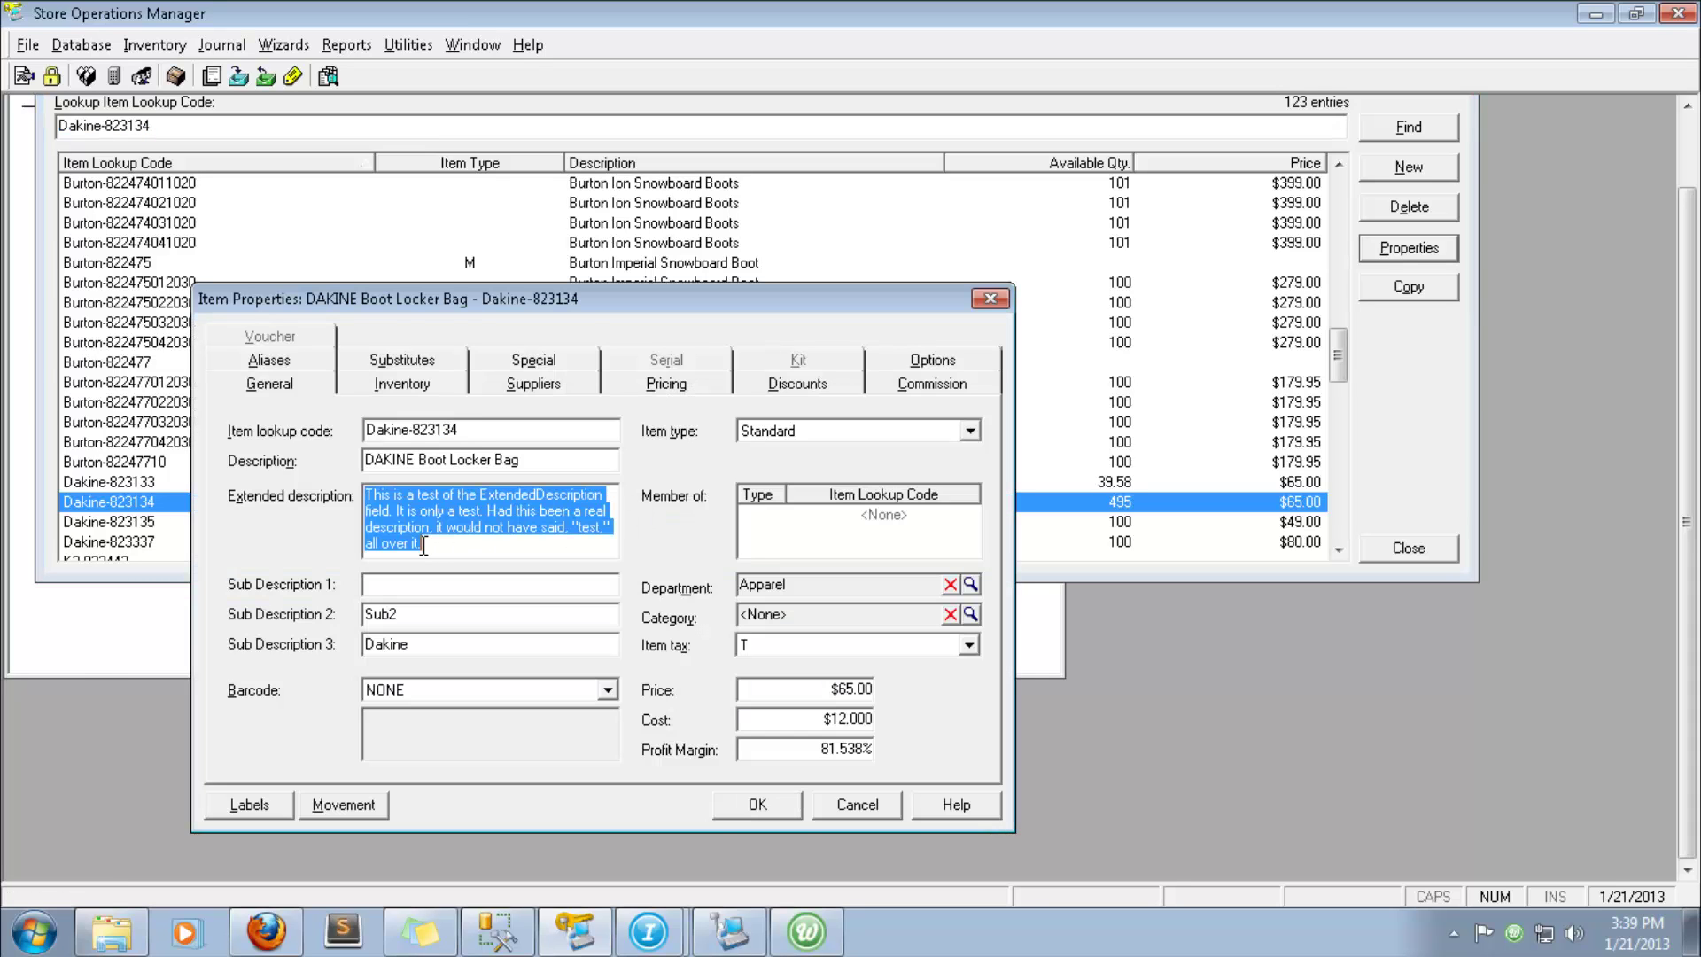
click(535, 368)
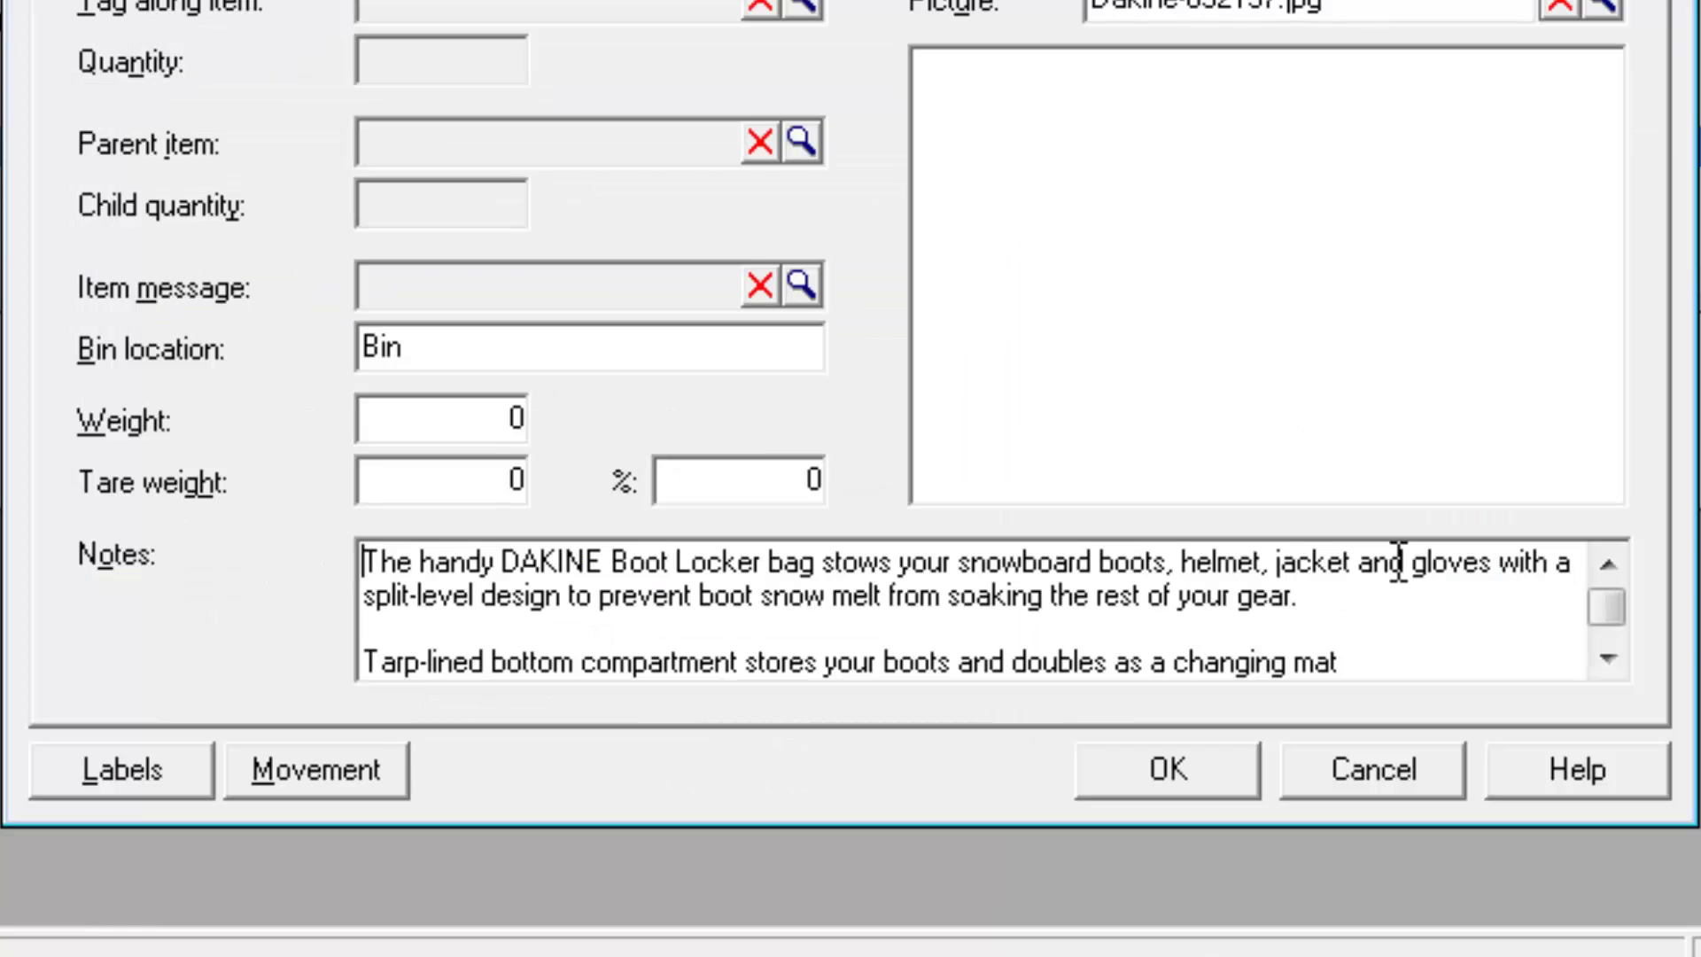
text(Notes:)
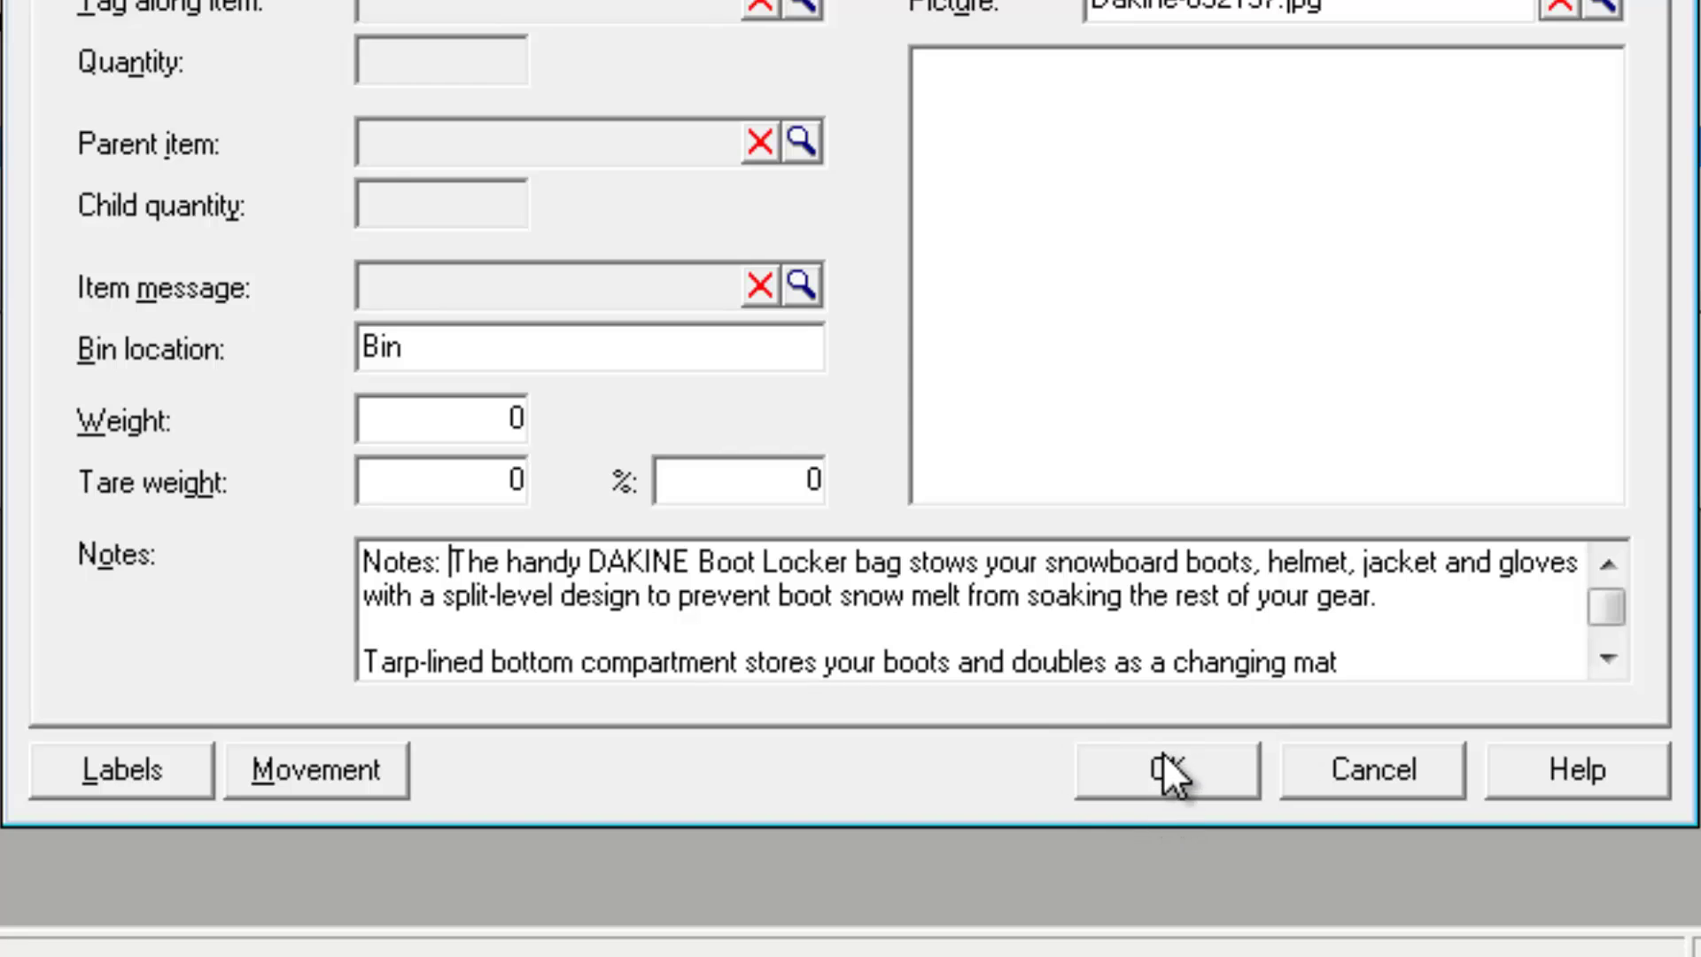
- Save the edited item, then bring up the domain's Mappings table and scroll through it
click(1162, 752)
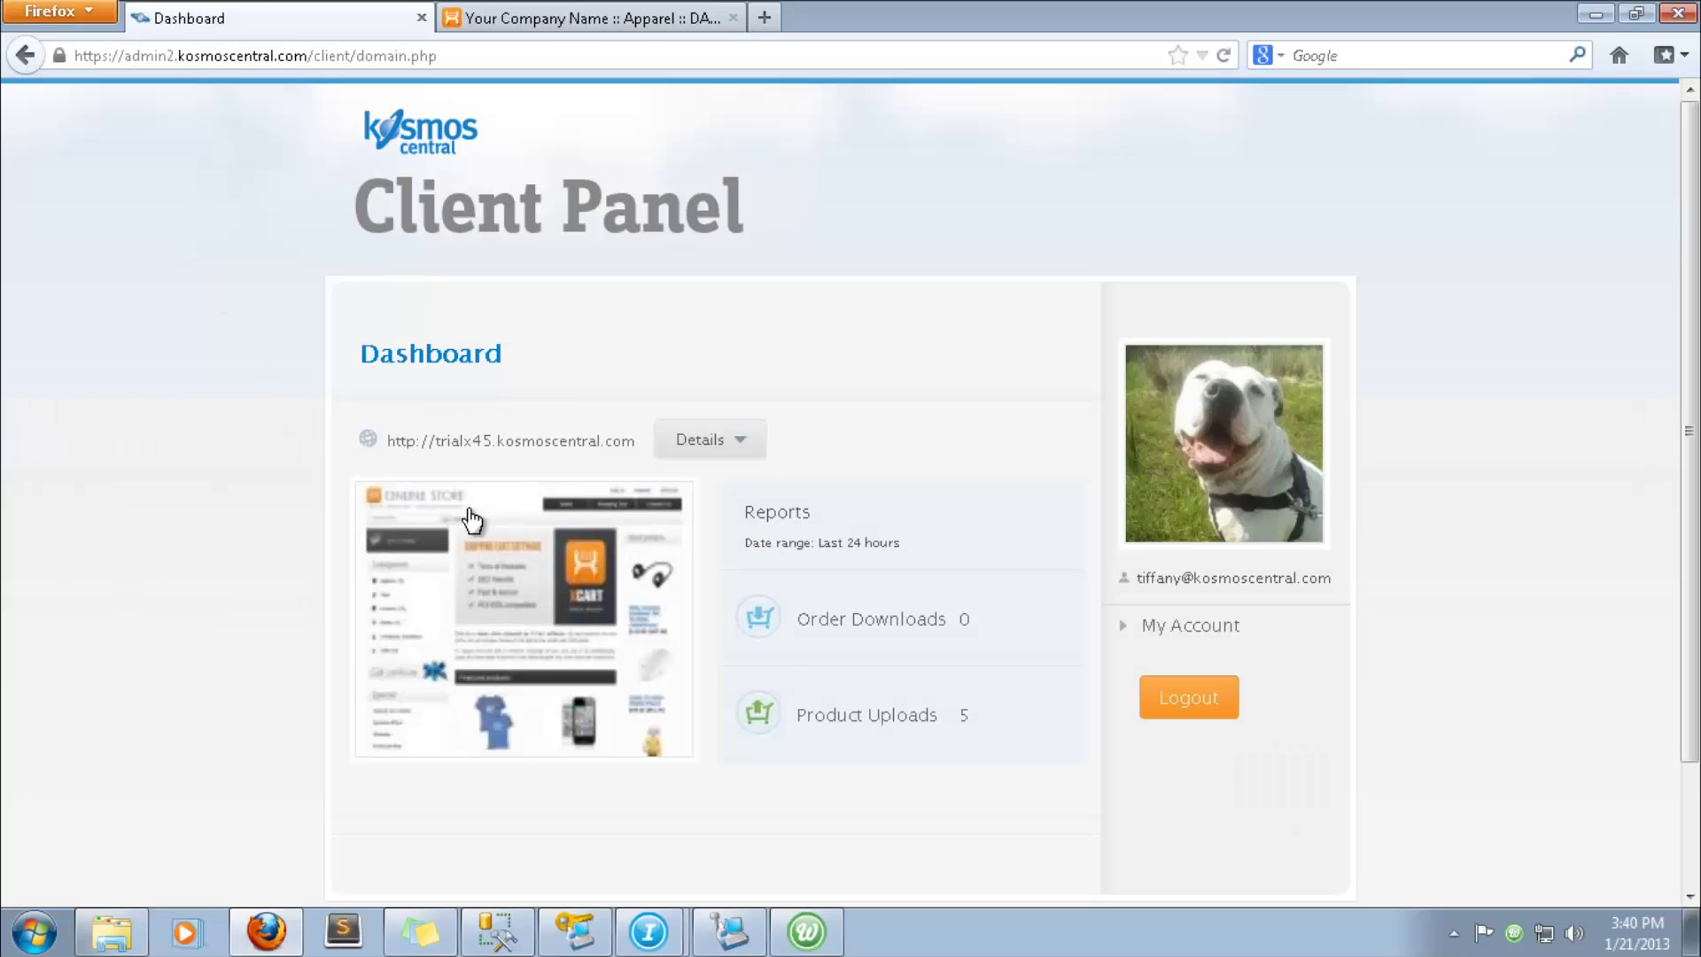
click(724, 458)
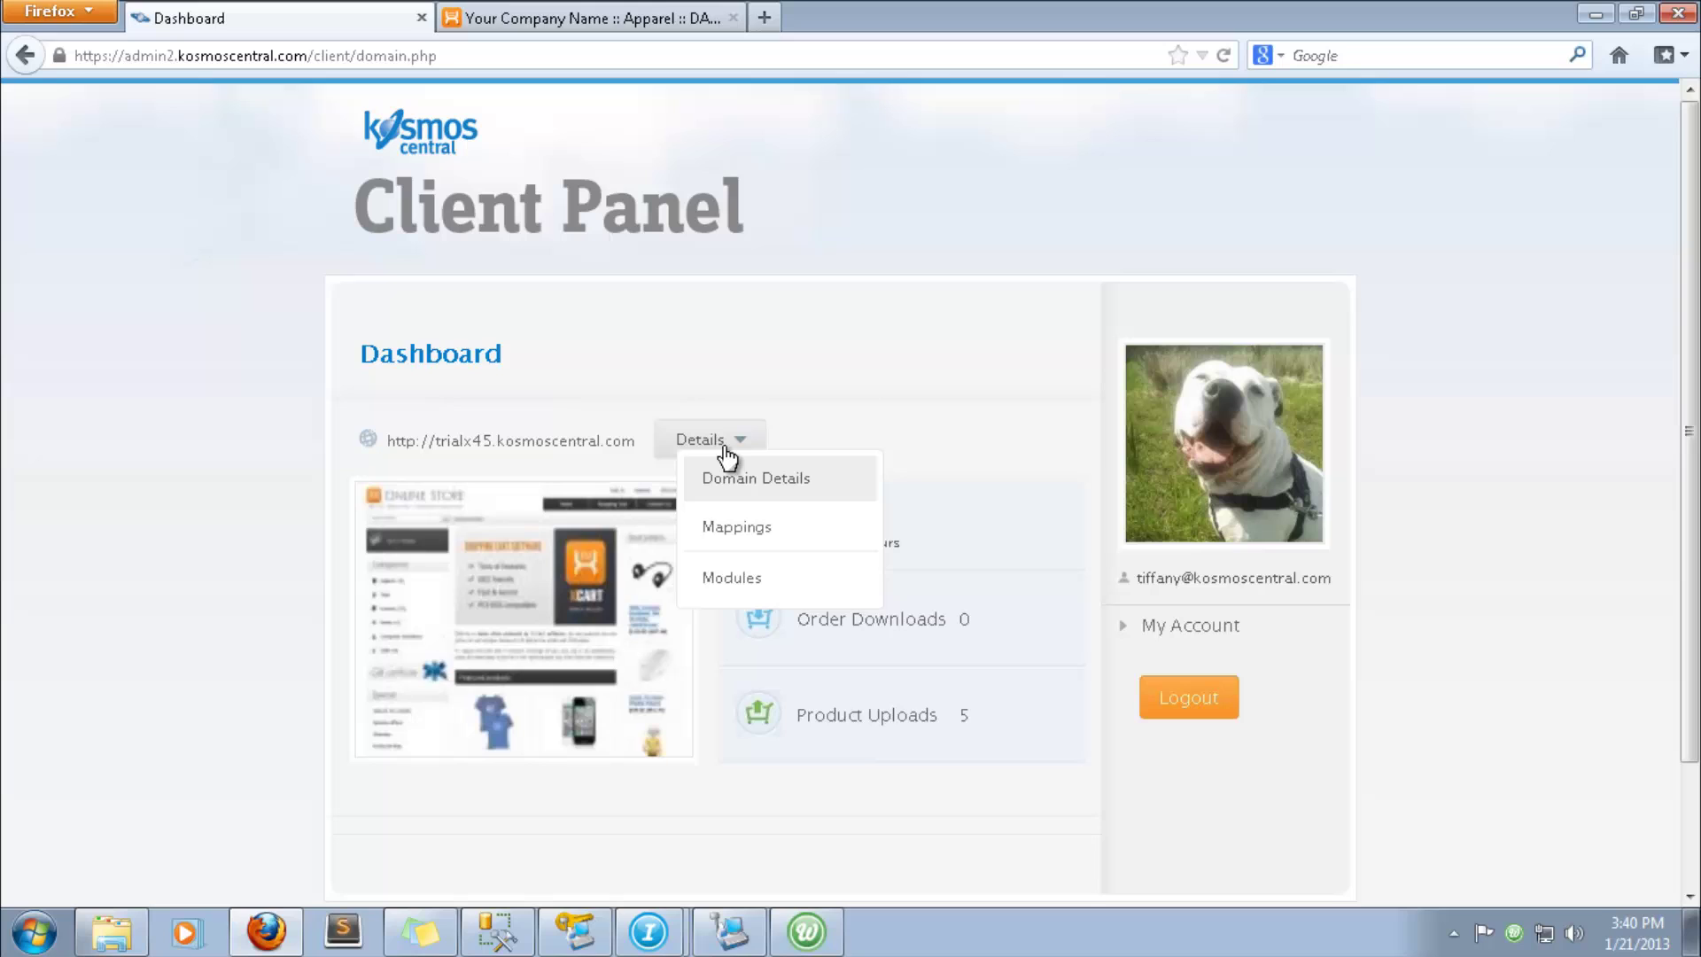
click(741, 529)
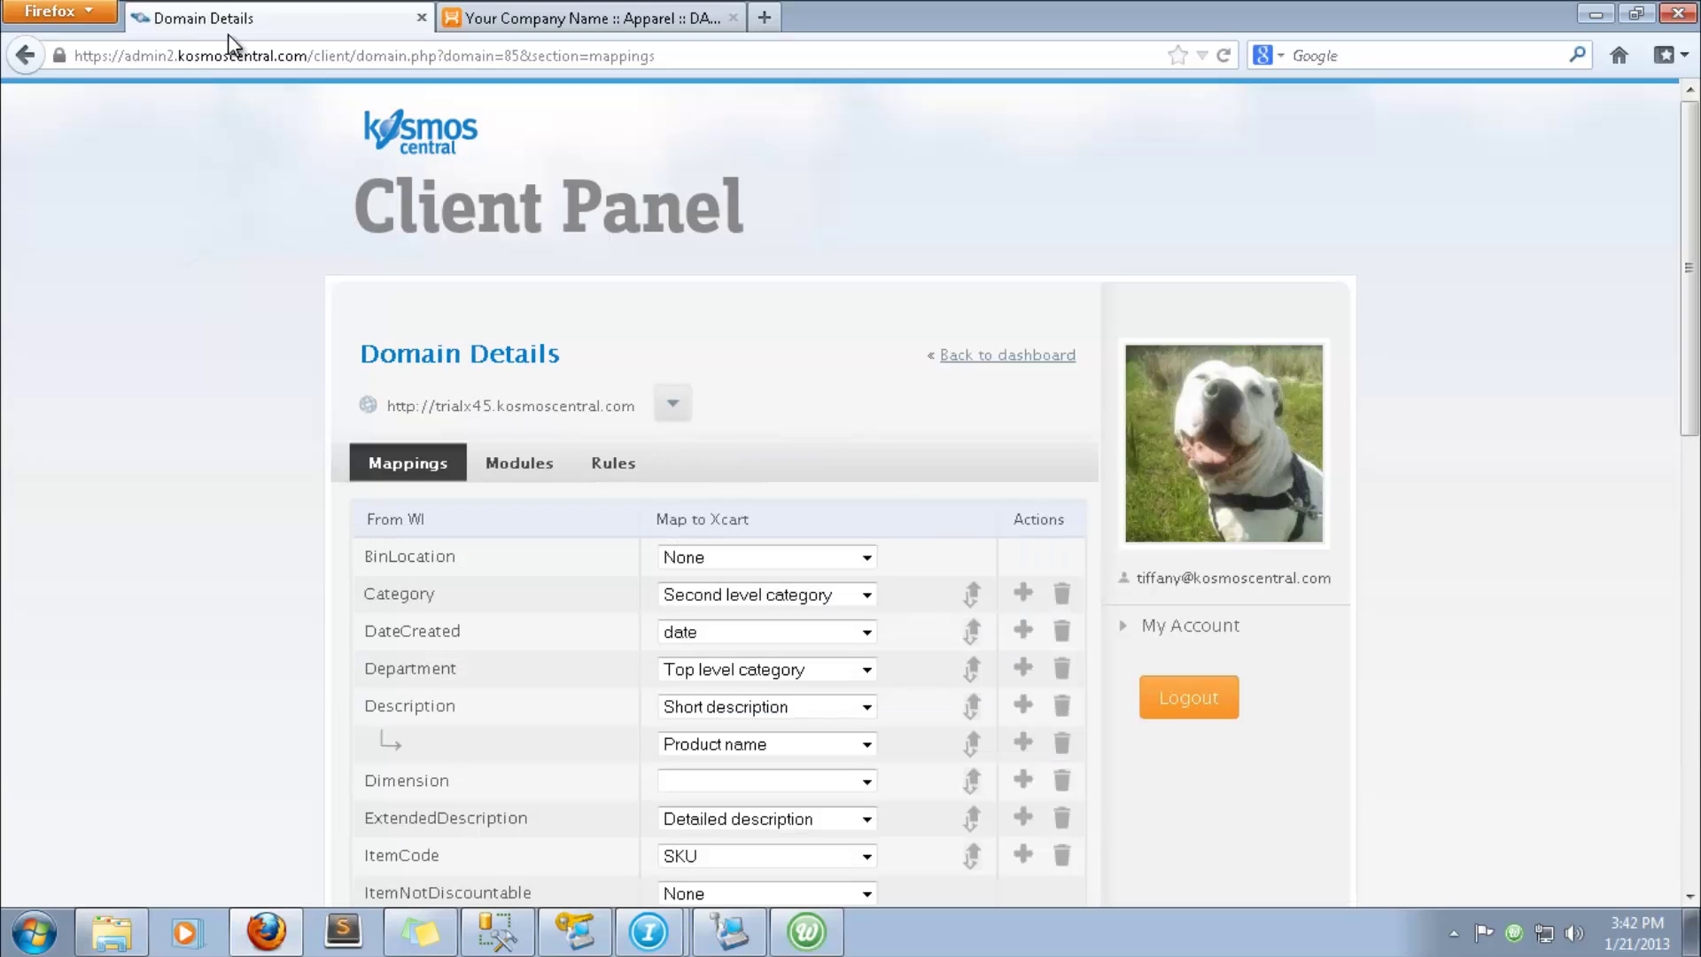
scroll(332, 431, down, 6)
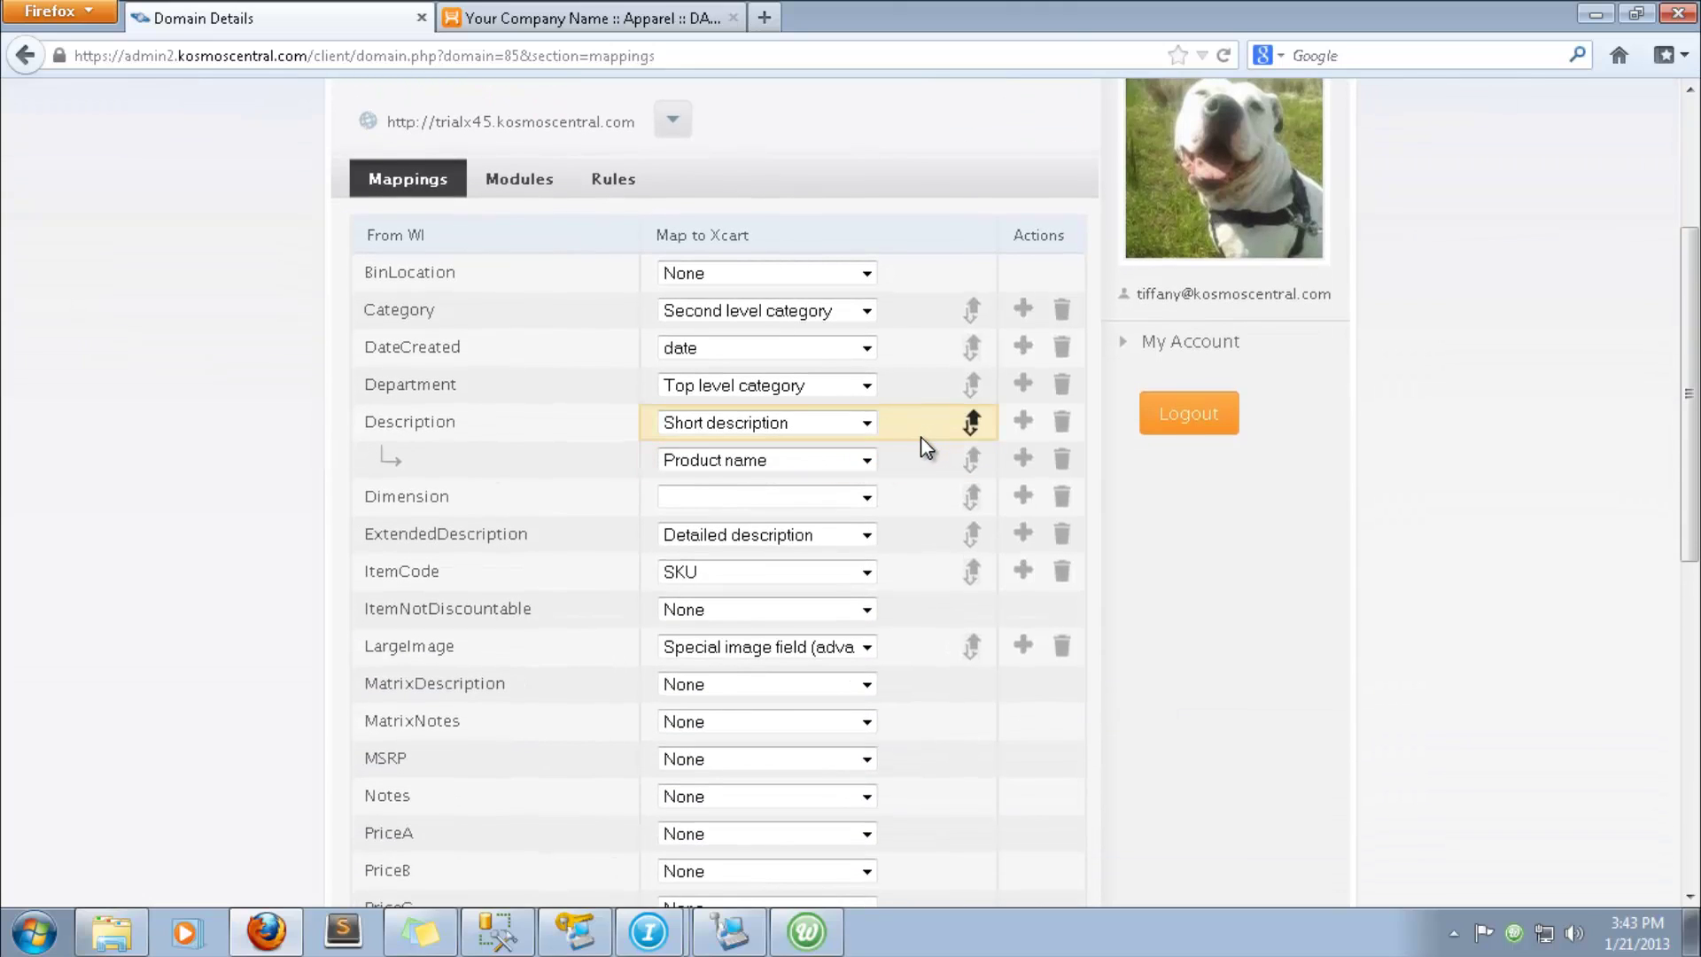
scroll(912, 416, down, 3)
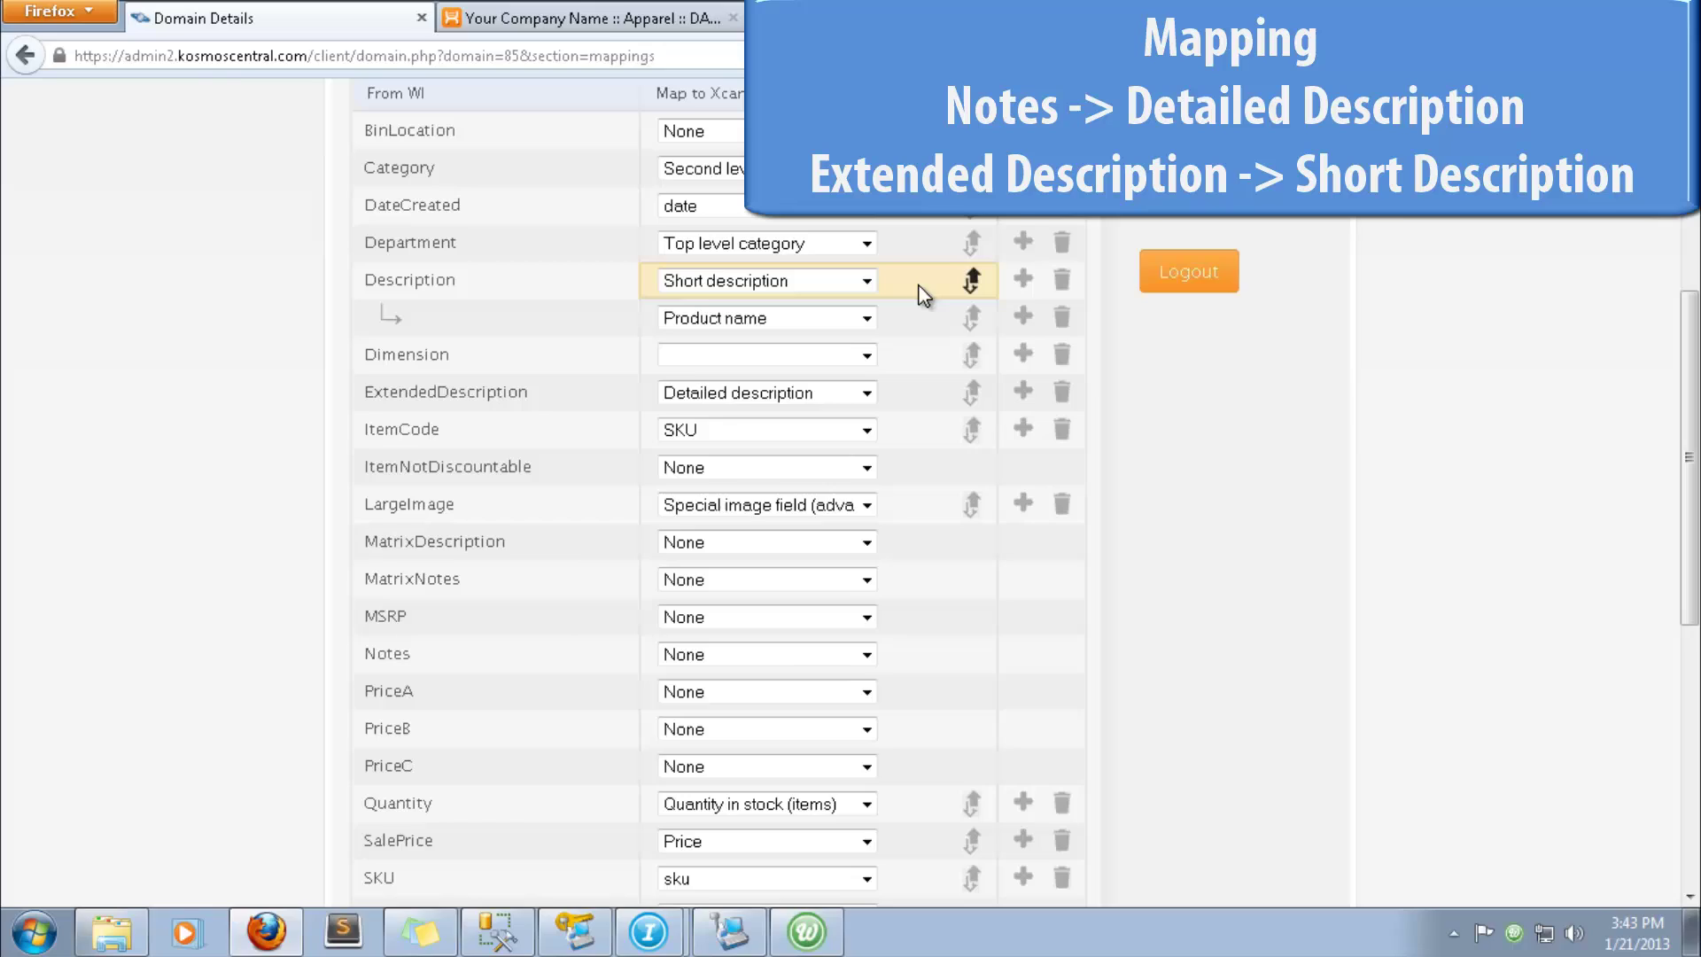
- Drag Detailed description onto Notes and Short description onto ExtendedDescription
double_click(944, 365)
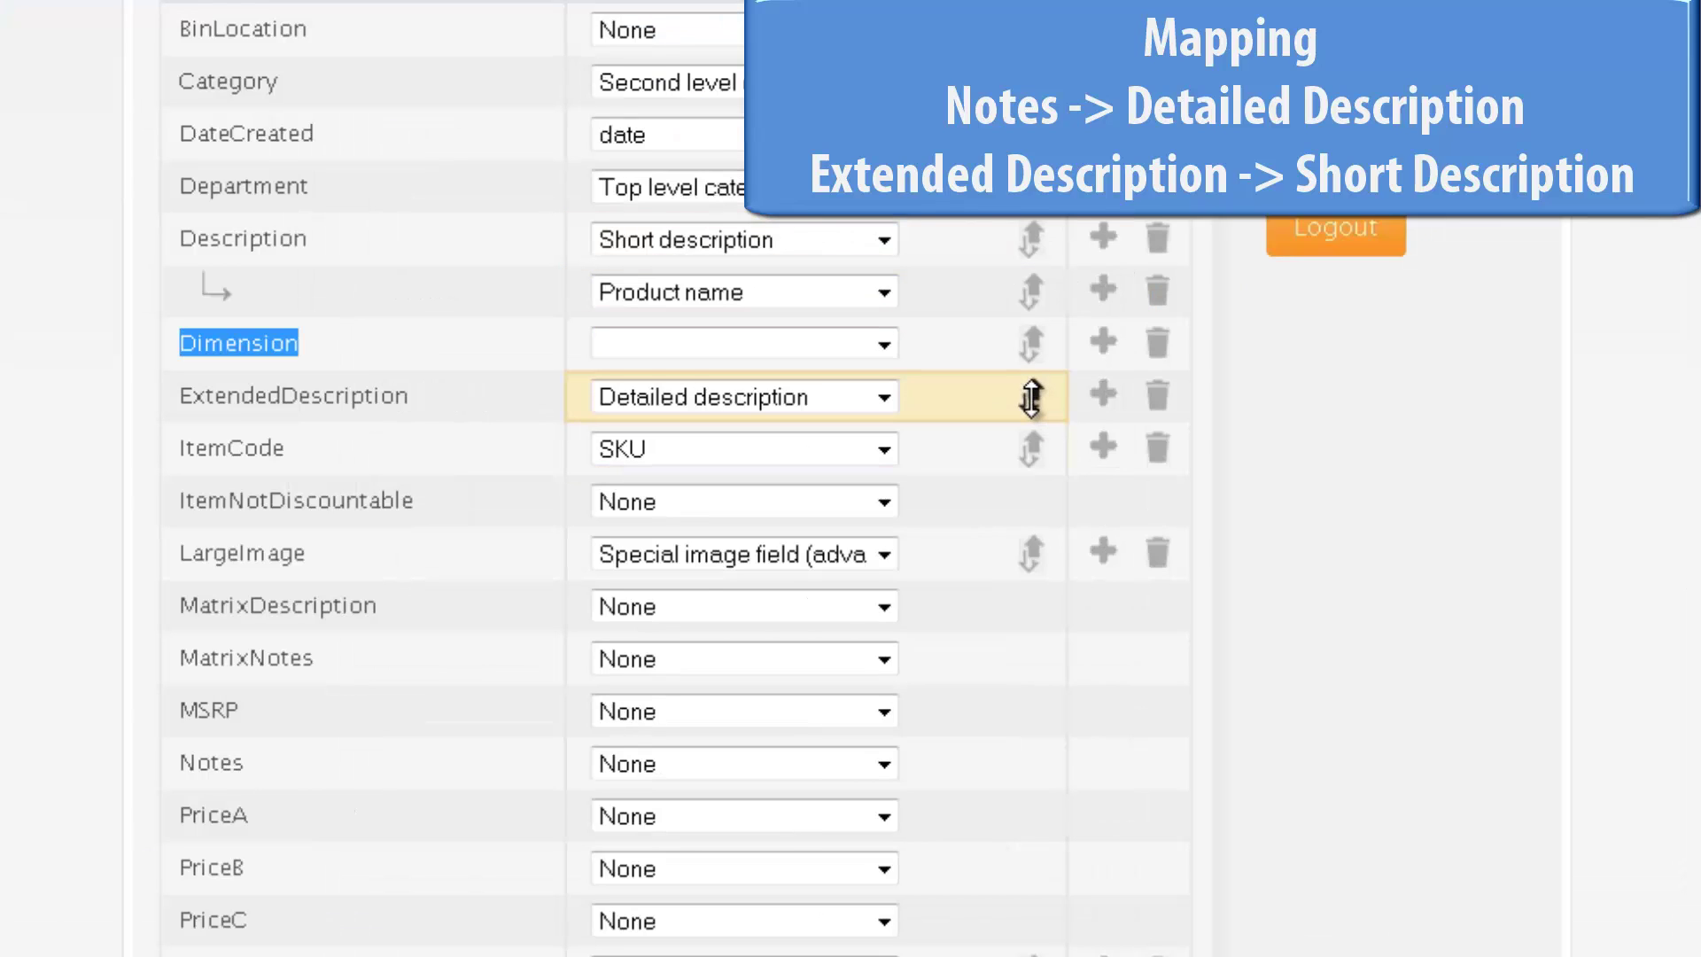
drag(1030, 397, 1025, 760)
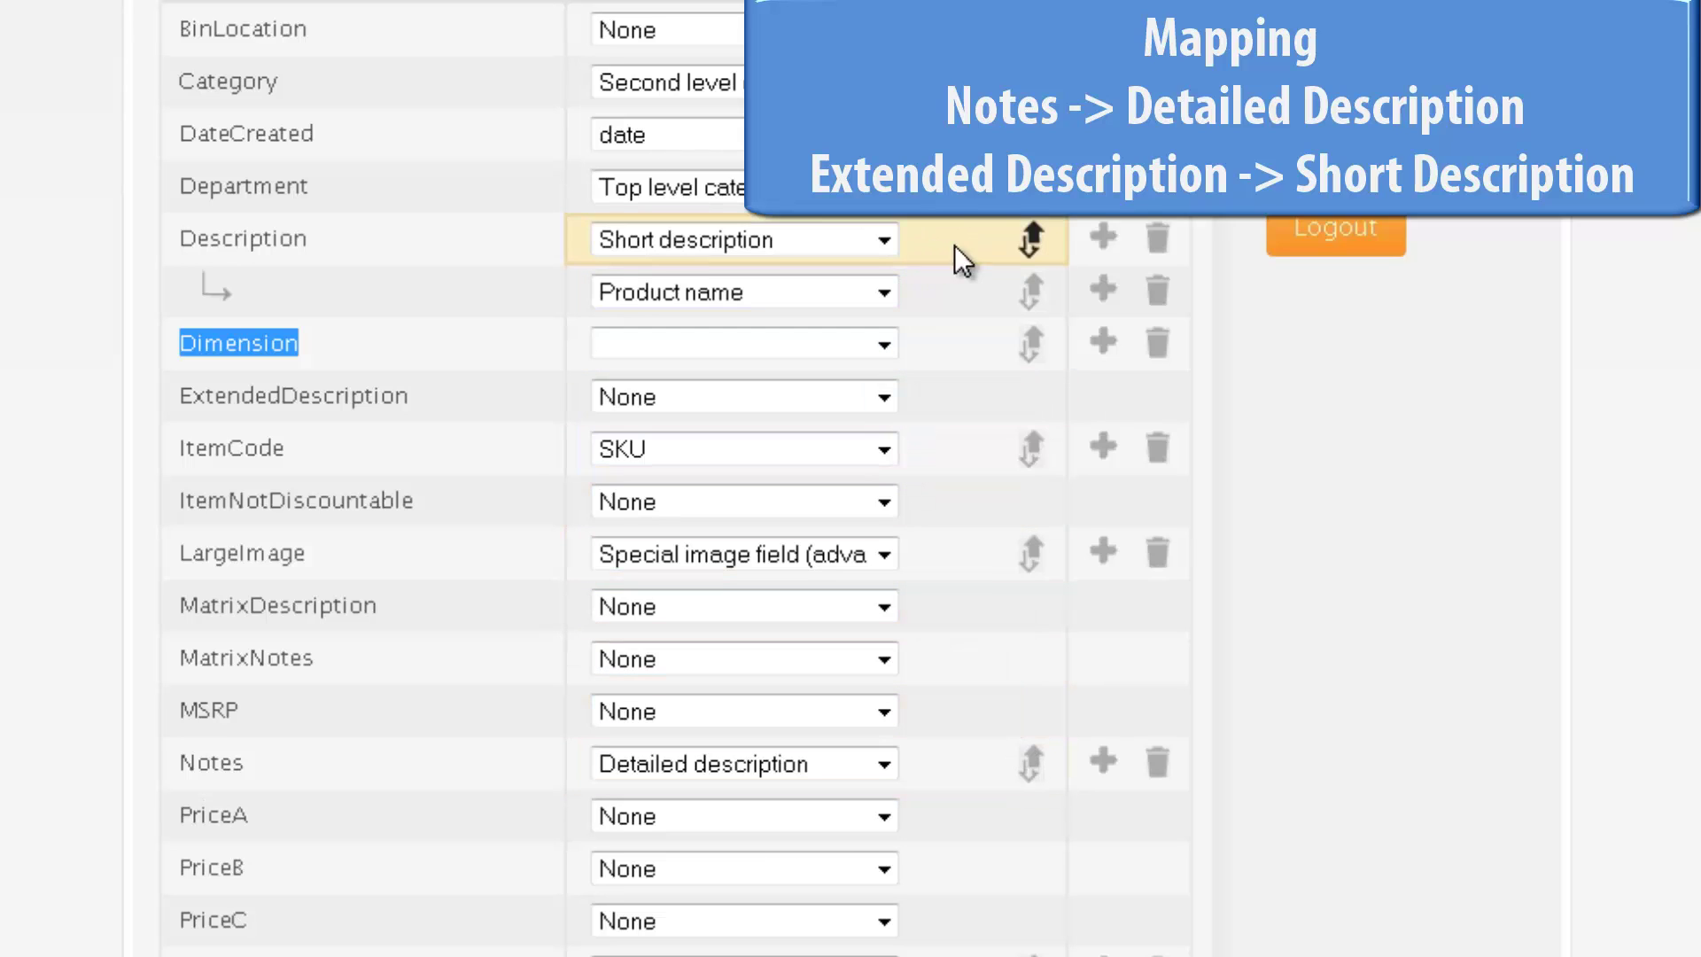
drag(1032, 240, 1031, 365)
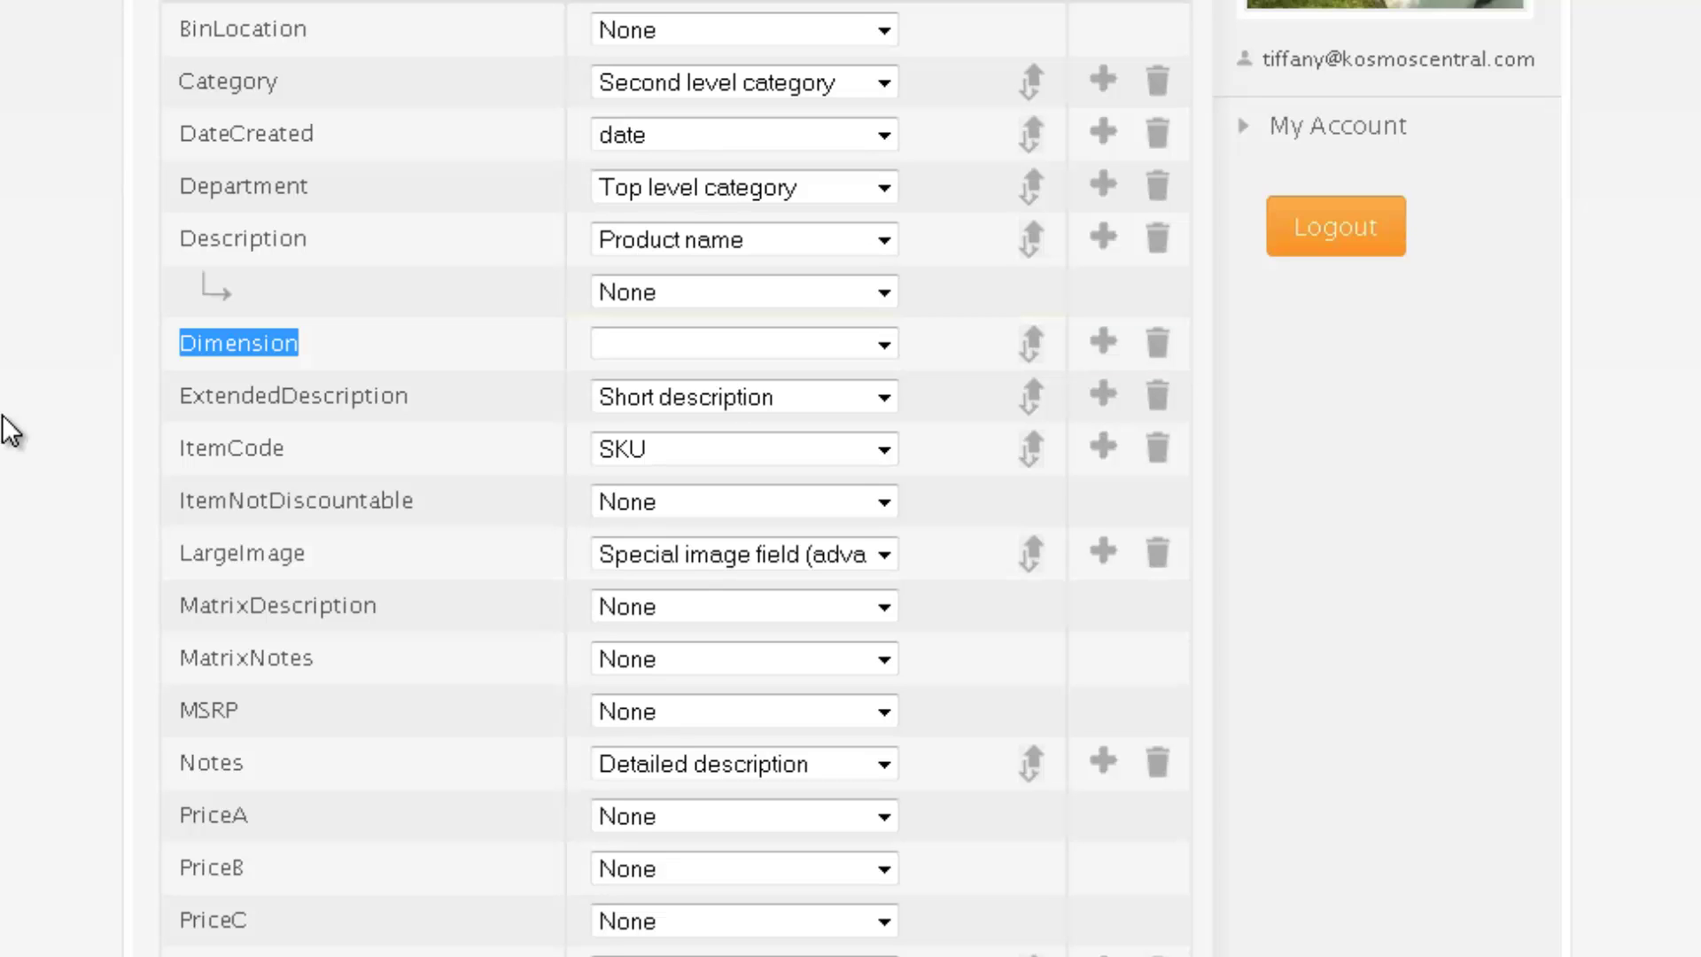
scroll(9, 431, down, 8)
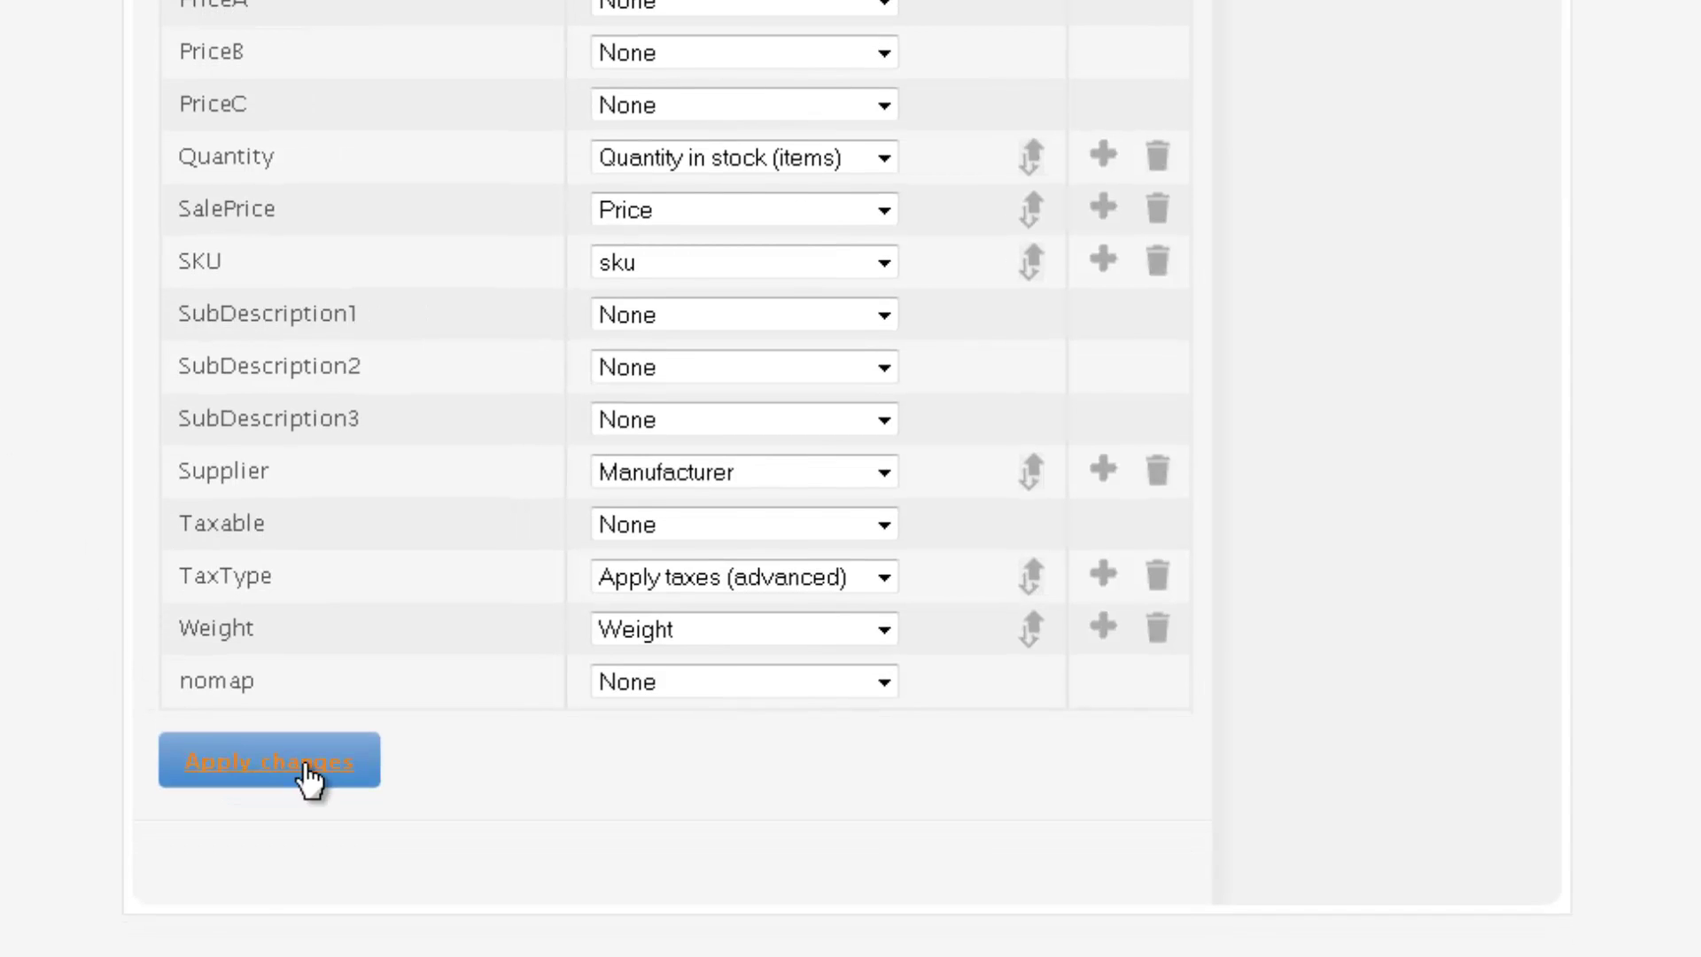
- Apply the mapping changes and confirm an Exchange Updates run from the integrator's Status window
click(351, 767)
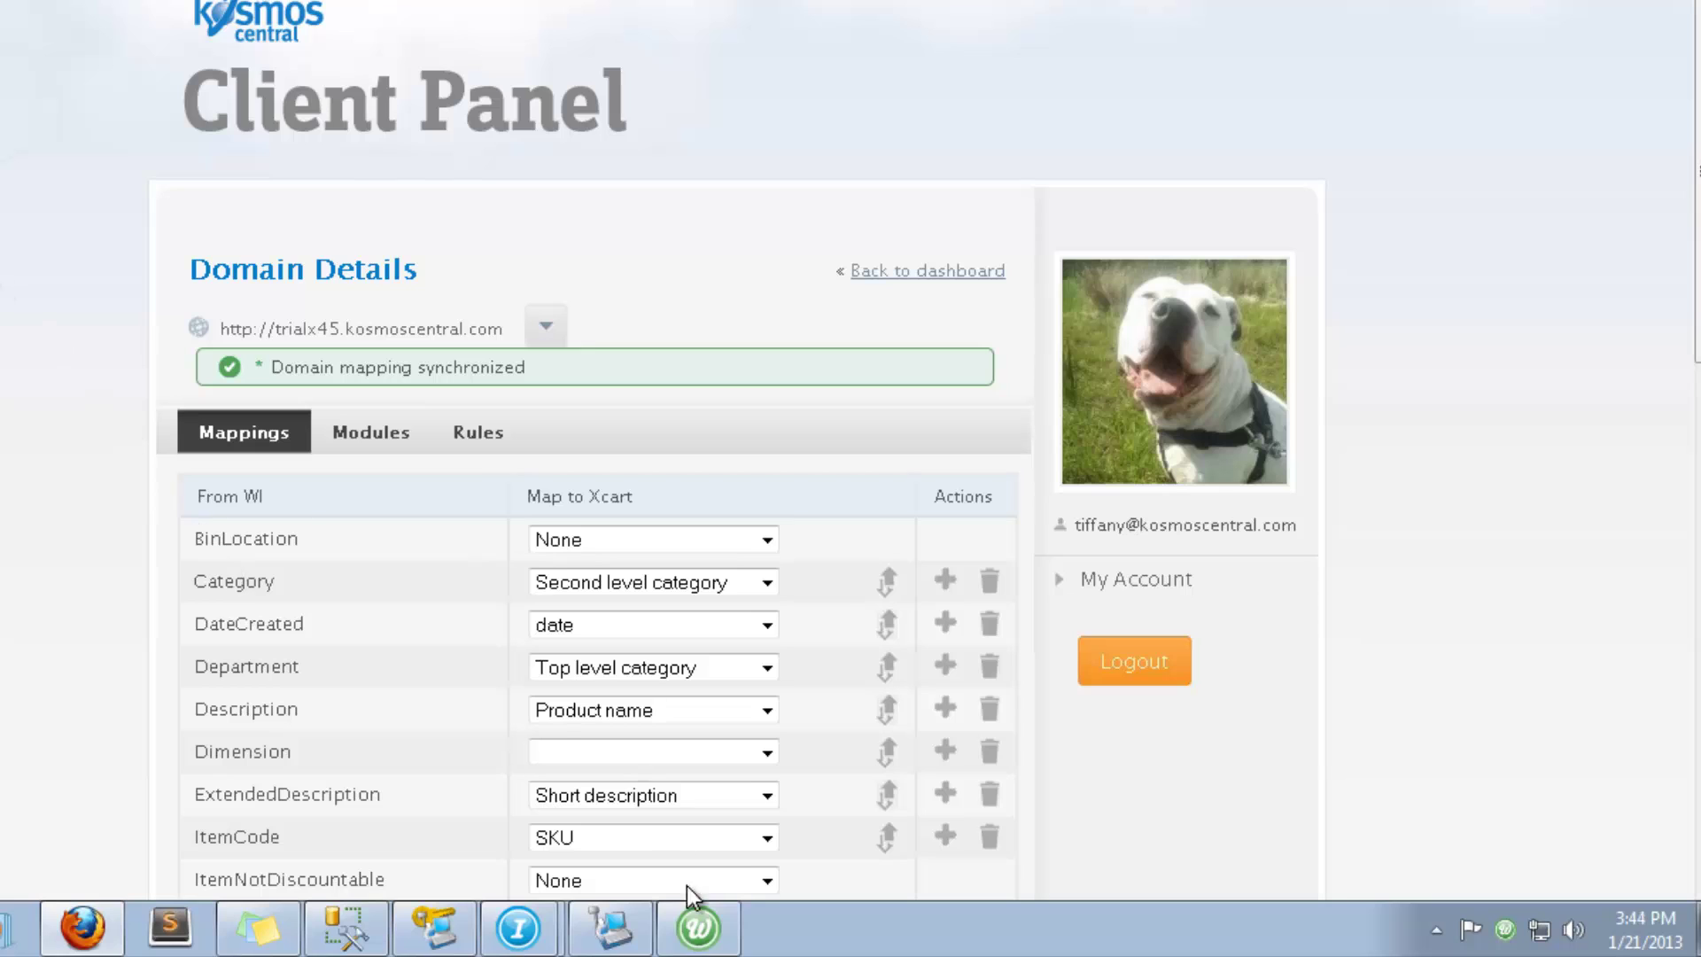
click(697, 928)
click(1555, 667)
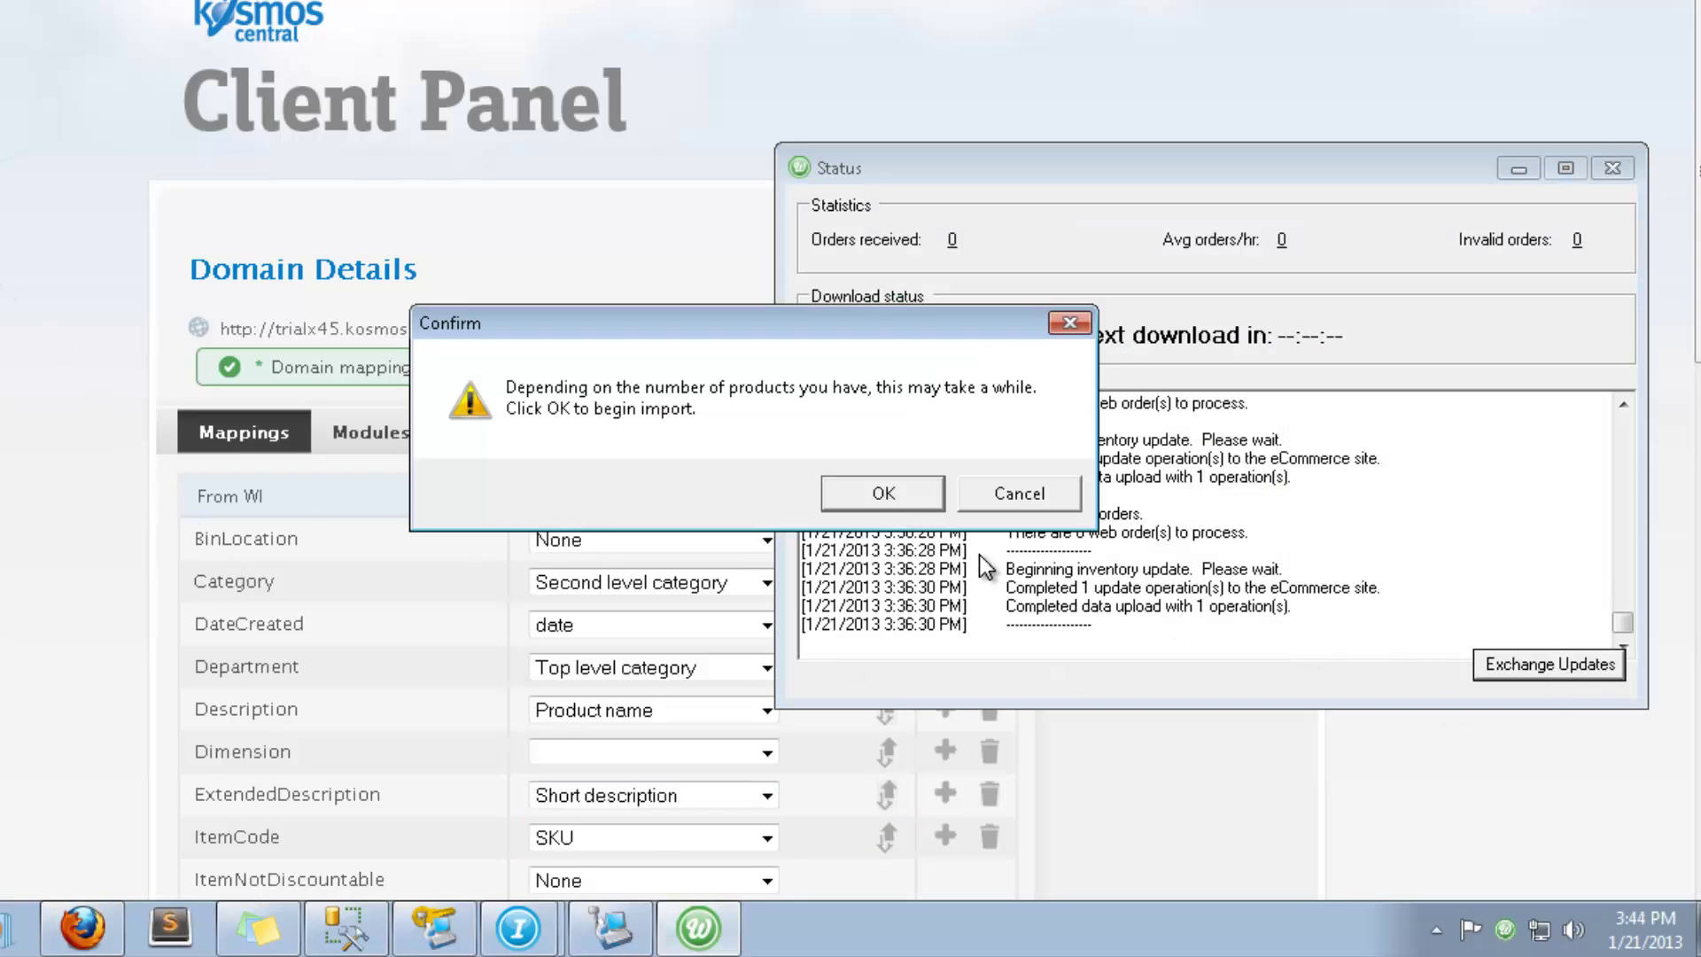
click(882, 493)
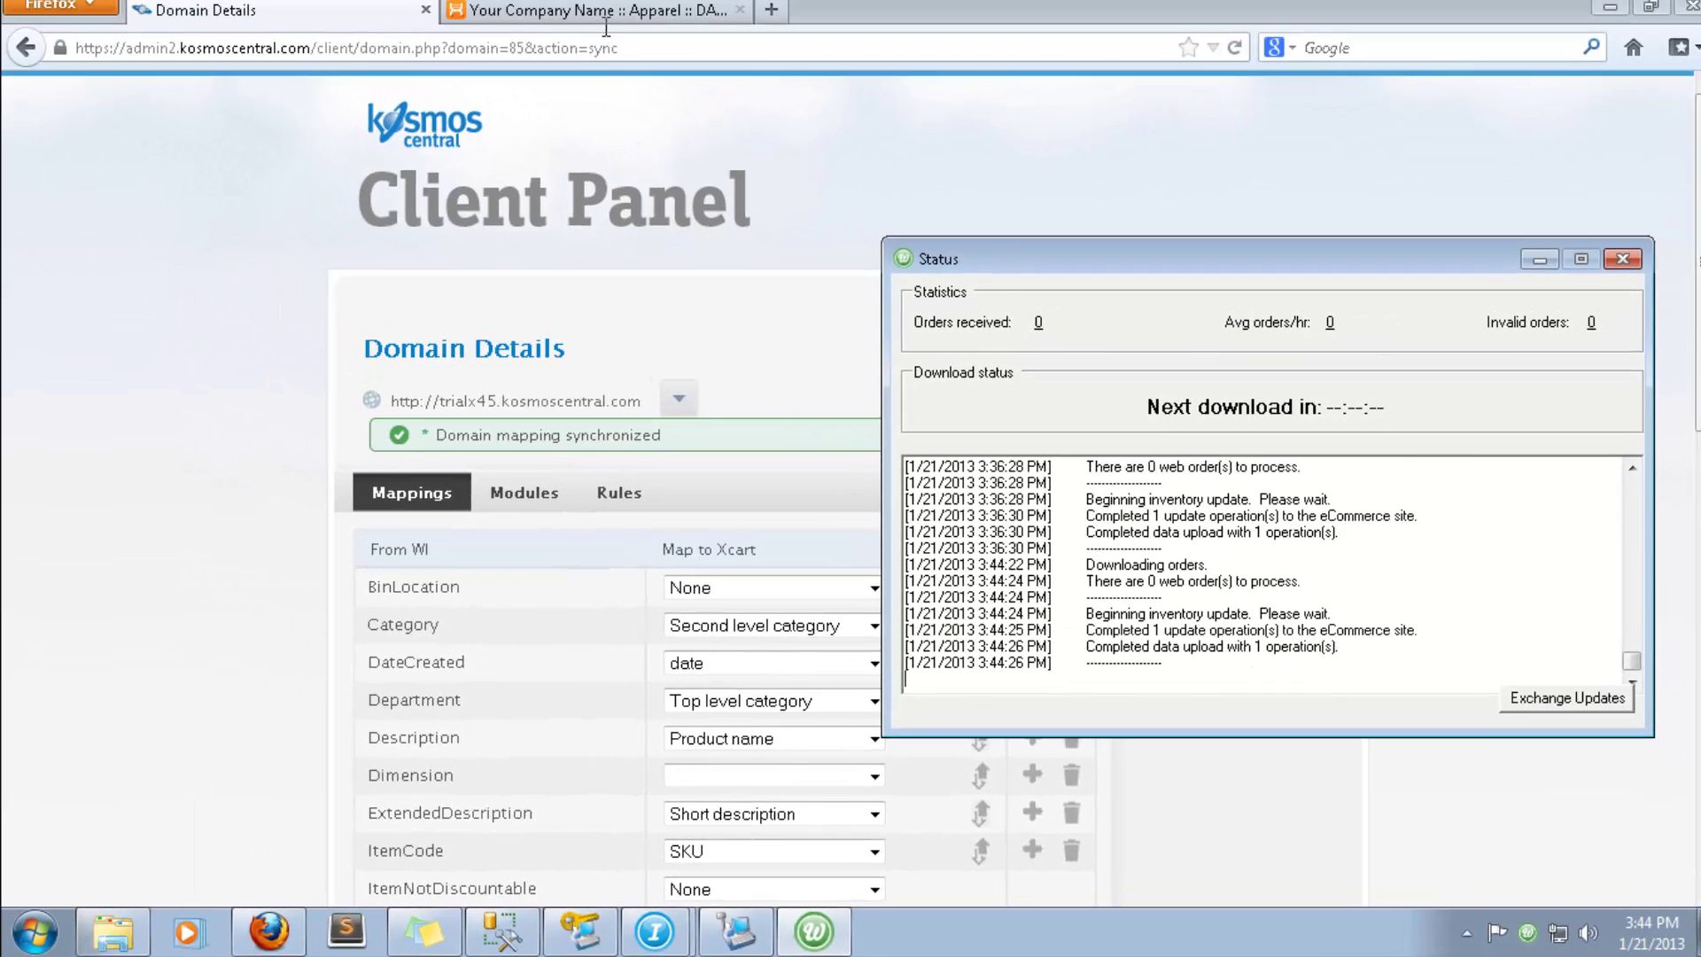
- On the bag's product page, highlight the old ExtendedDescription text and the new 'Notes:' description
click(606, 27)
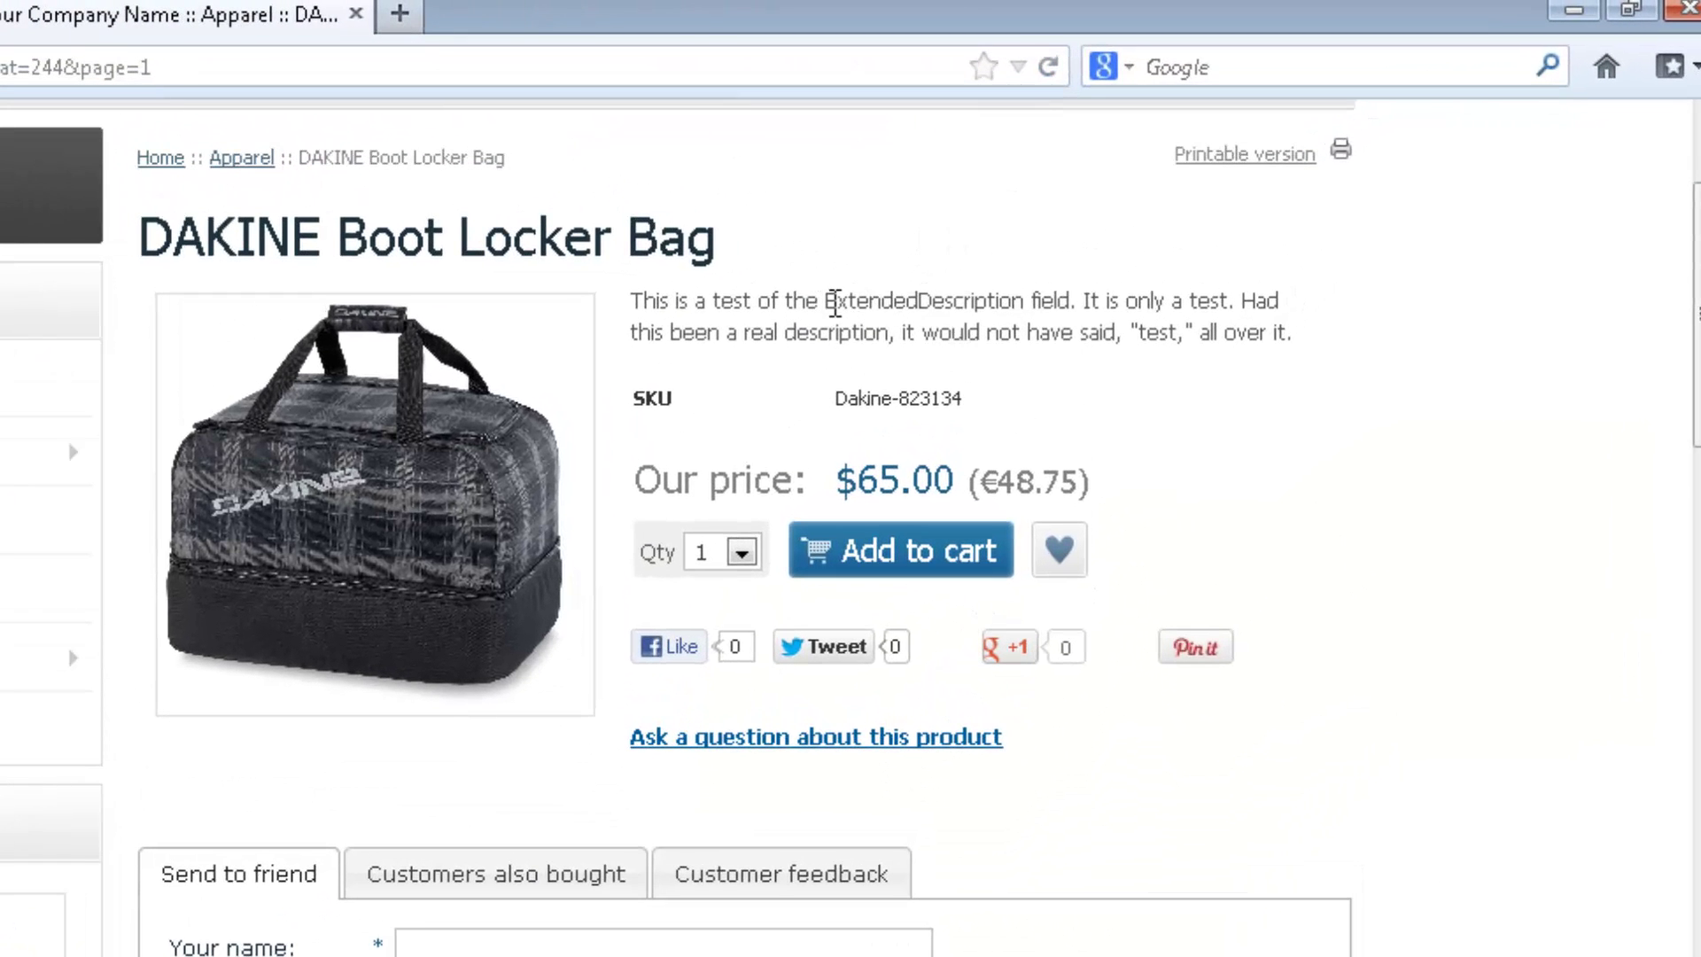
drag(836, 302, 1043, 303)
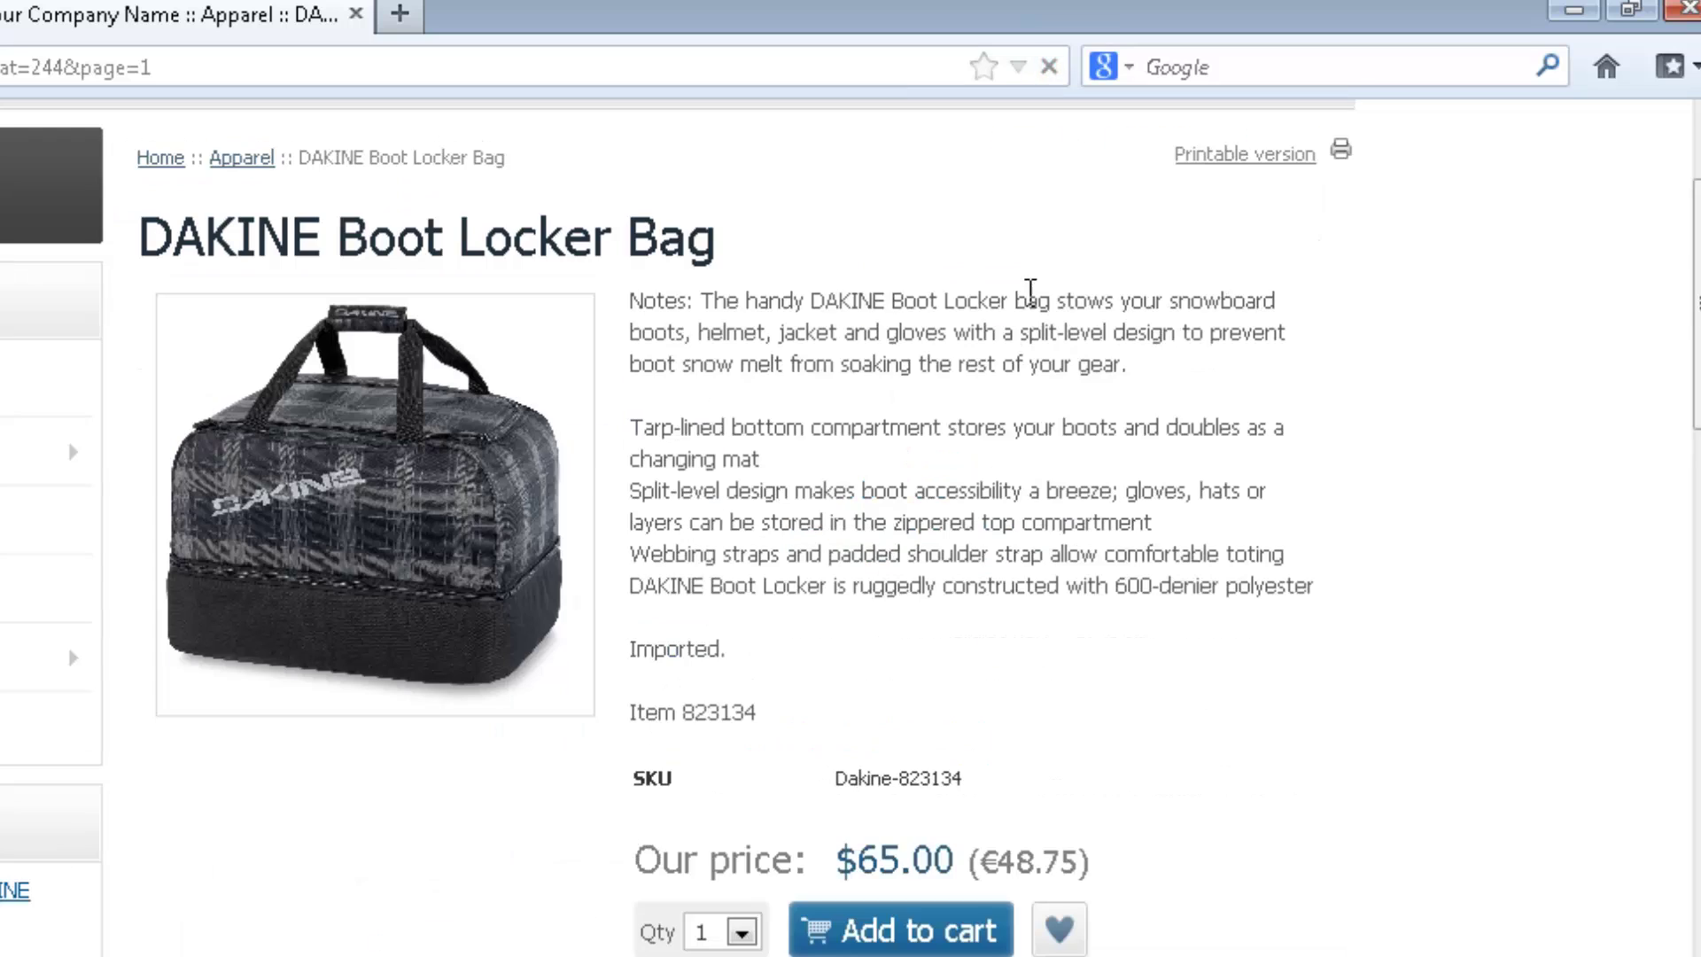
drag(666, 295, 691, 300)
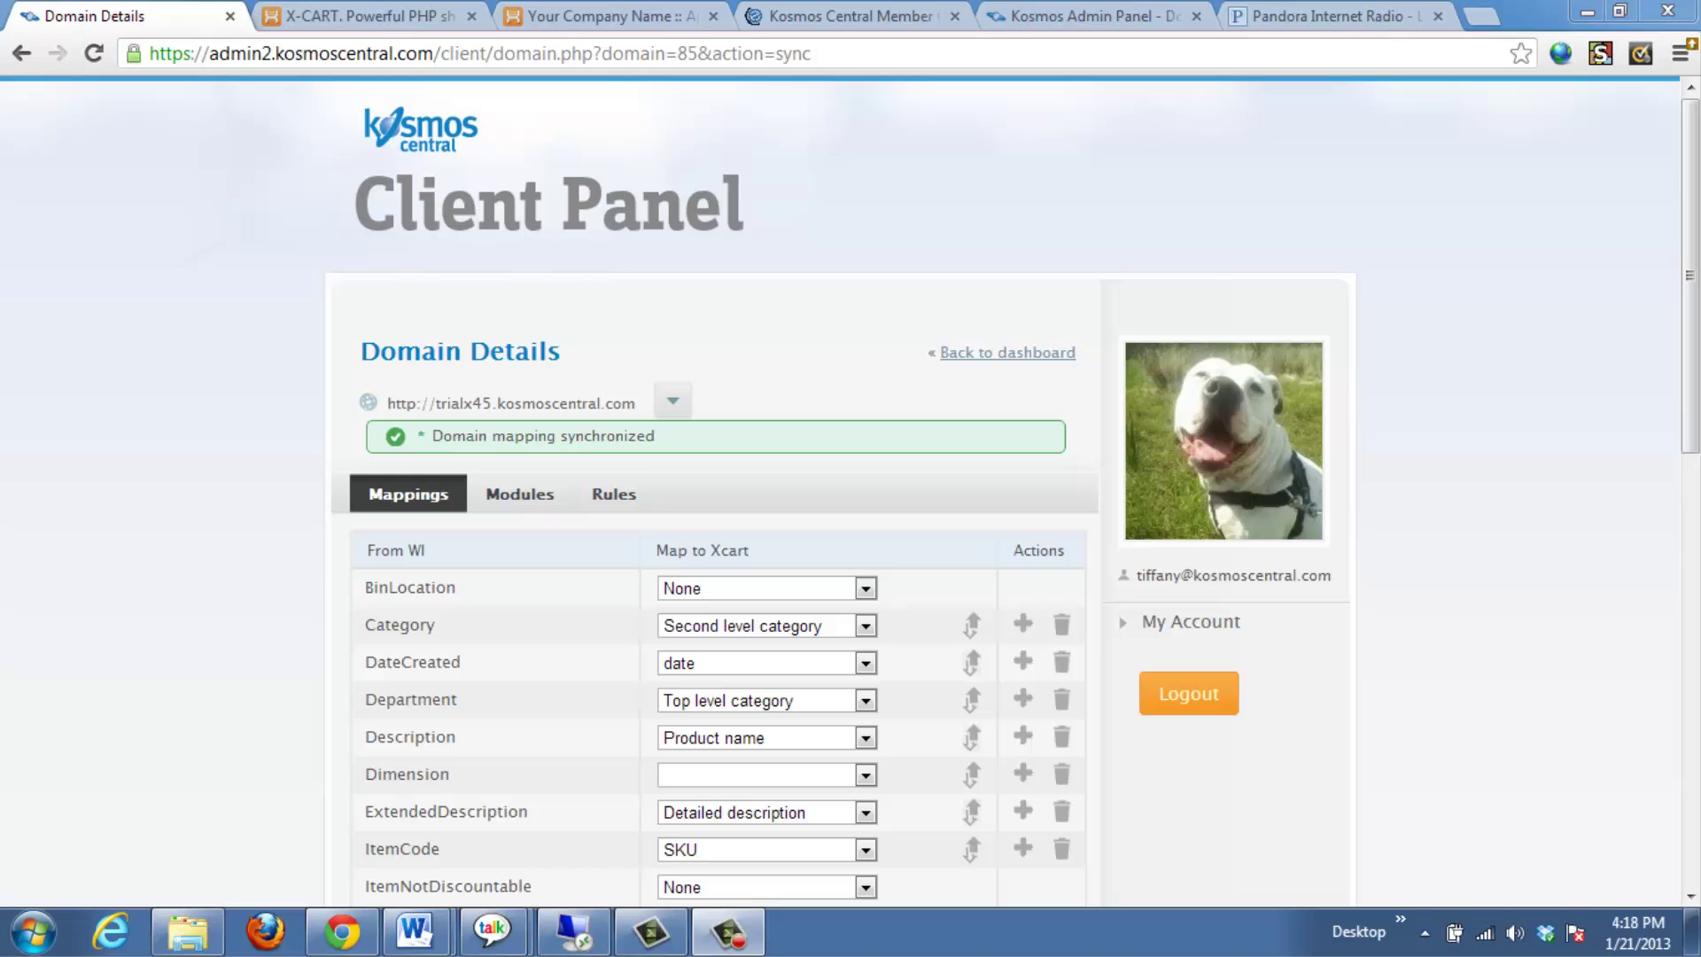
- Browse the domain's Modules list, then show the Rules tab with its Description filter rule
click(505, 494)
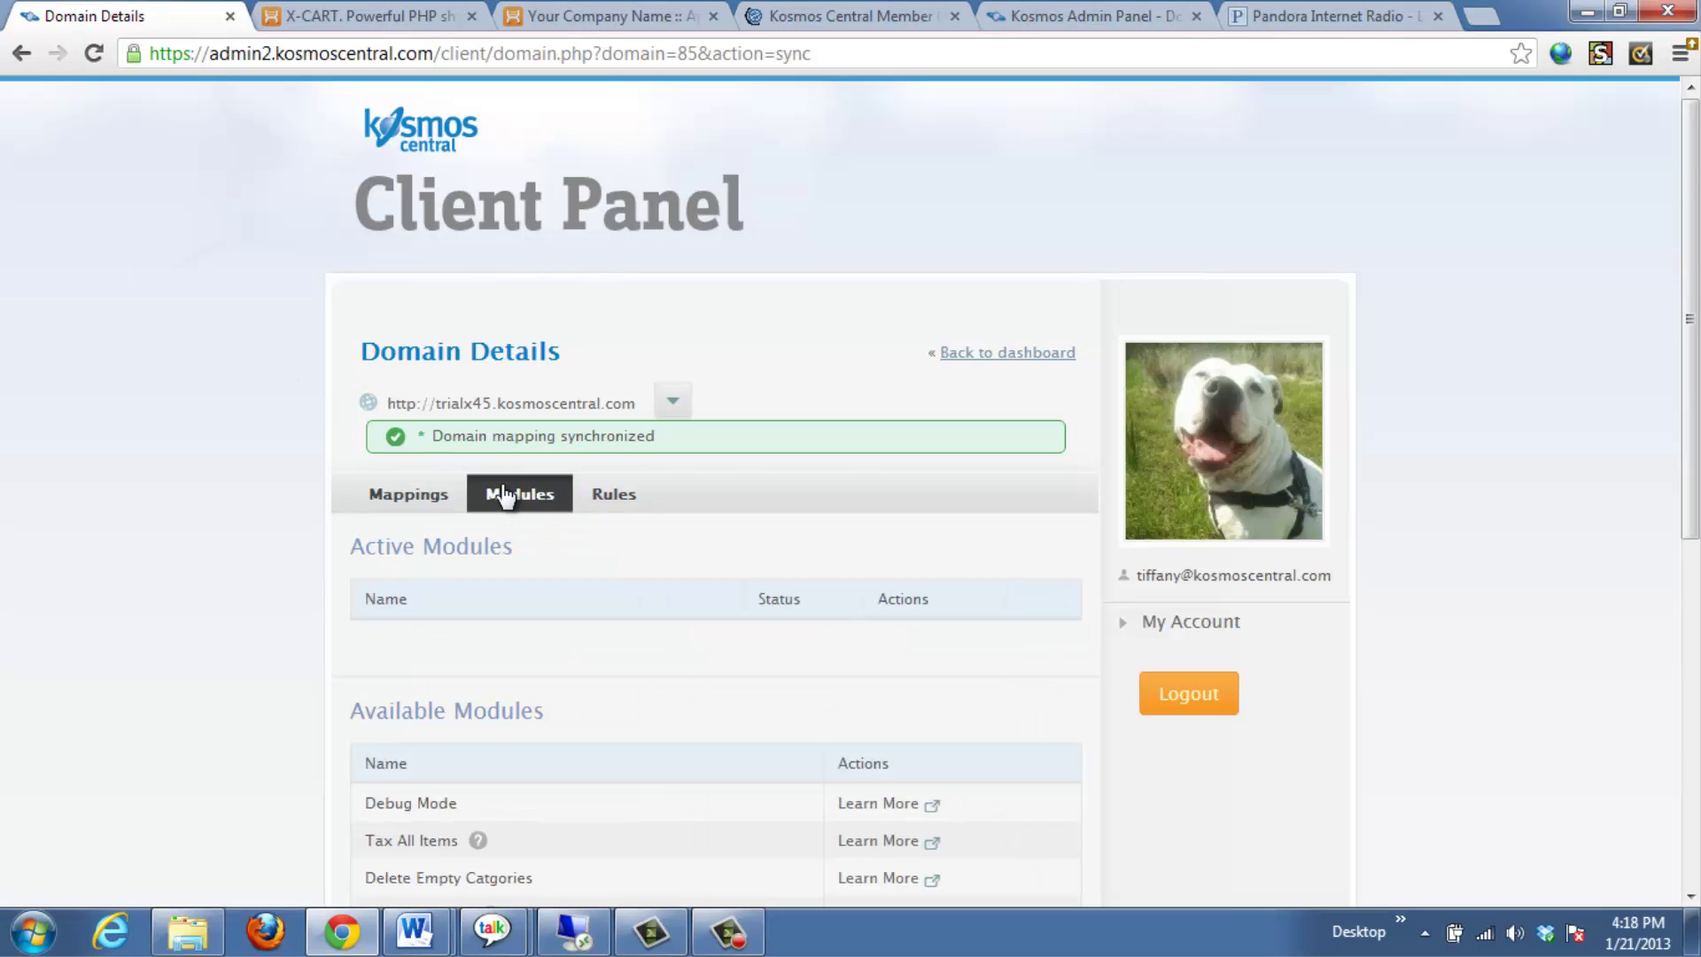
drag(1696, 283, 1697, 476)
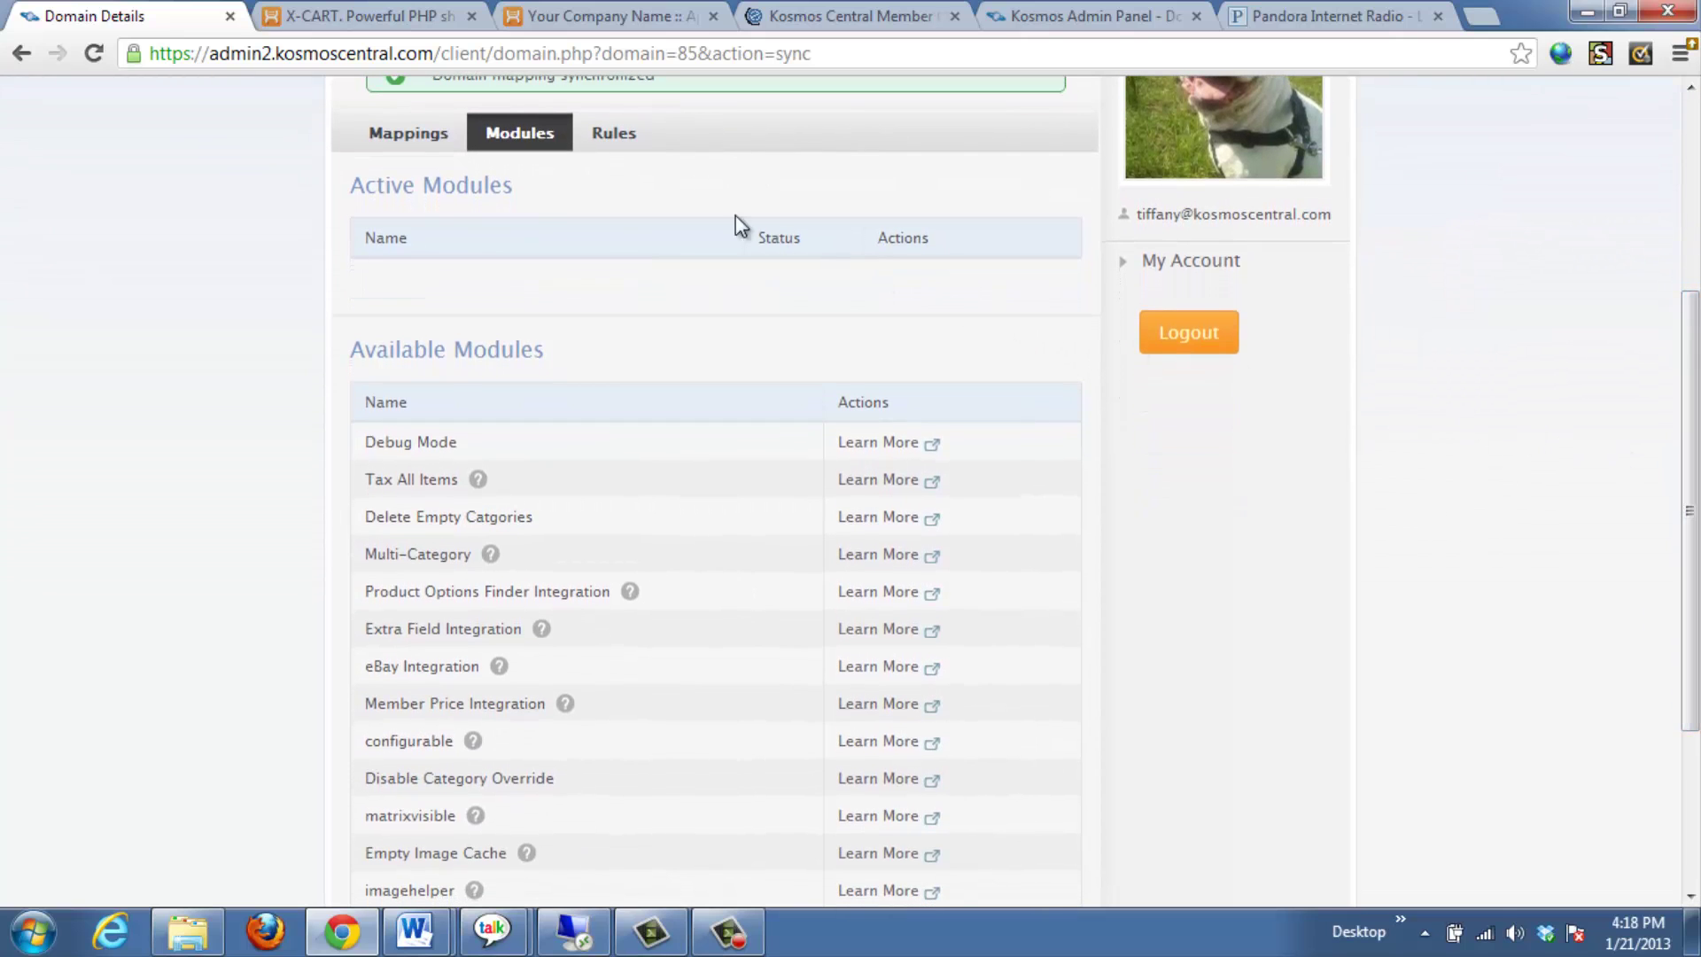
click(633, 144)
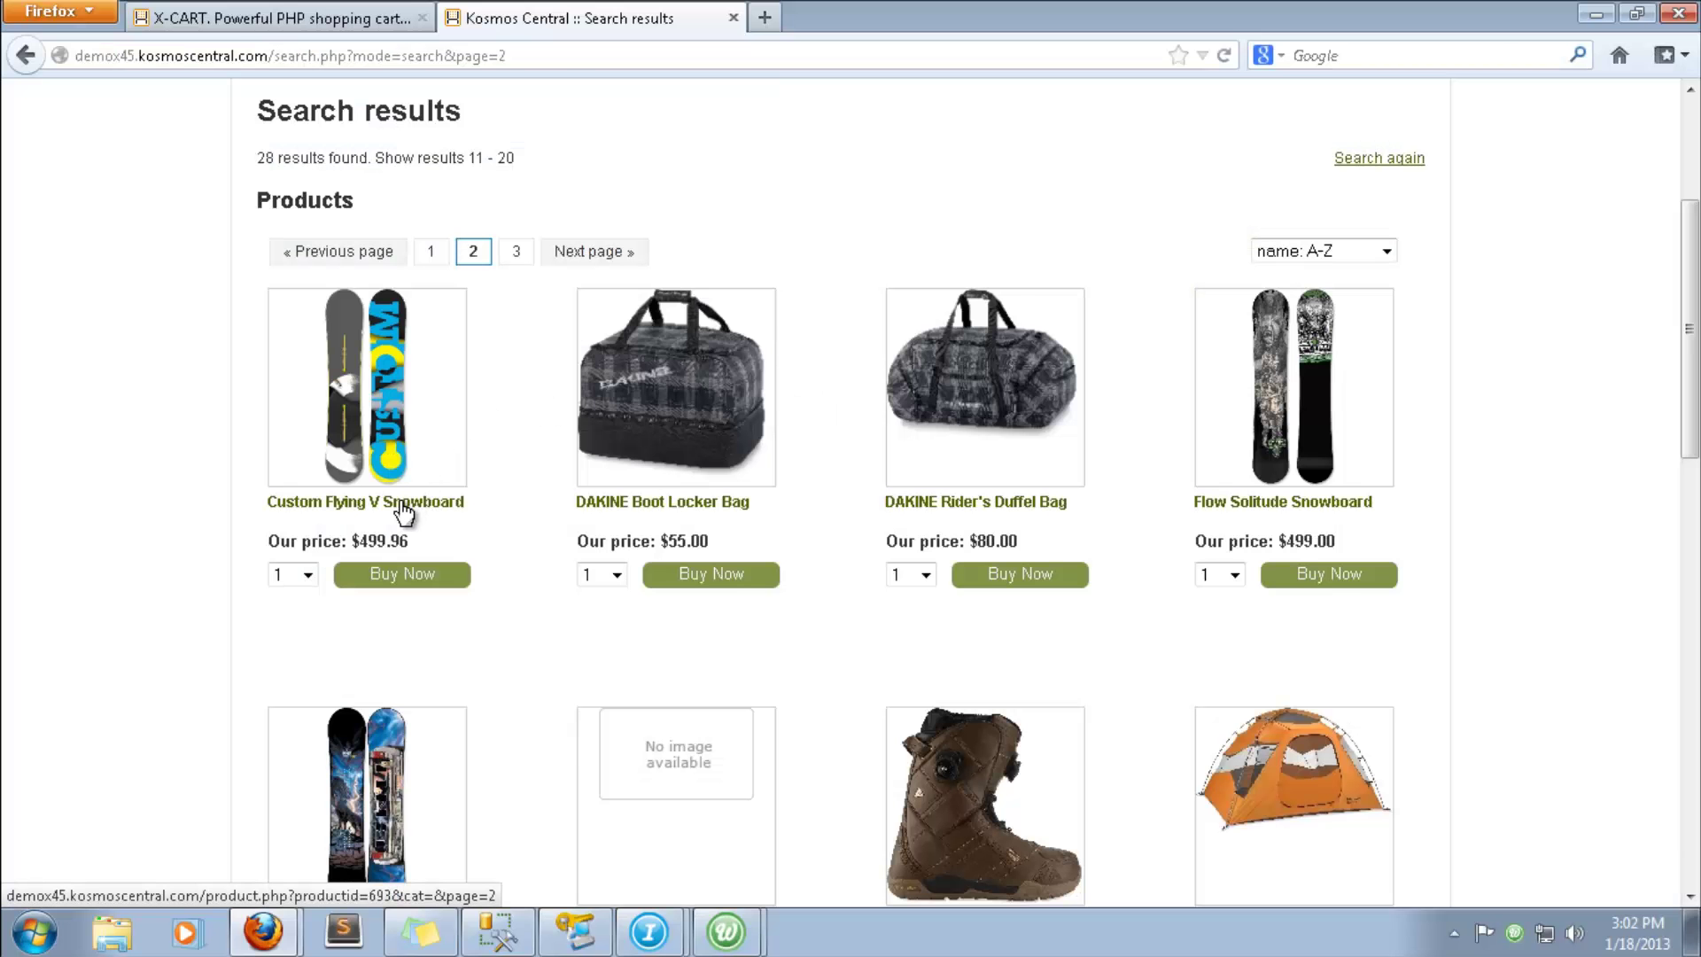
- Add the Custom Flying V Snowboard to the cart and submit the order at checkout
click(409, 499)
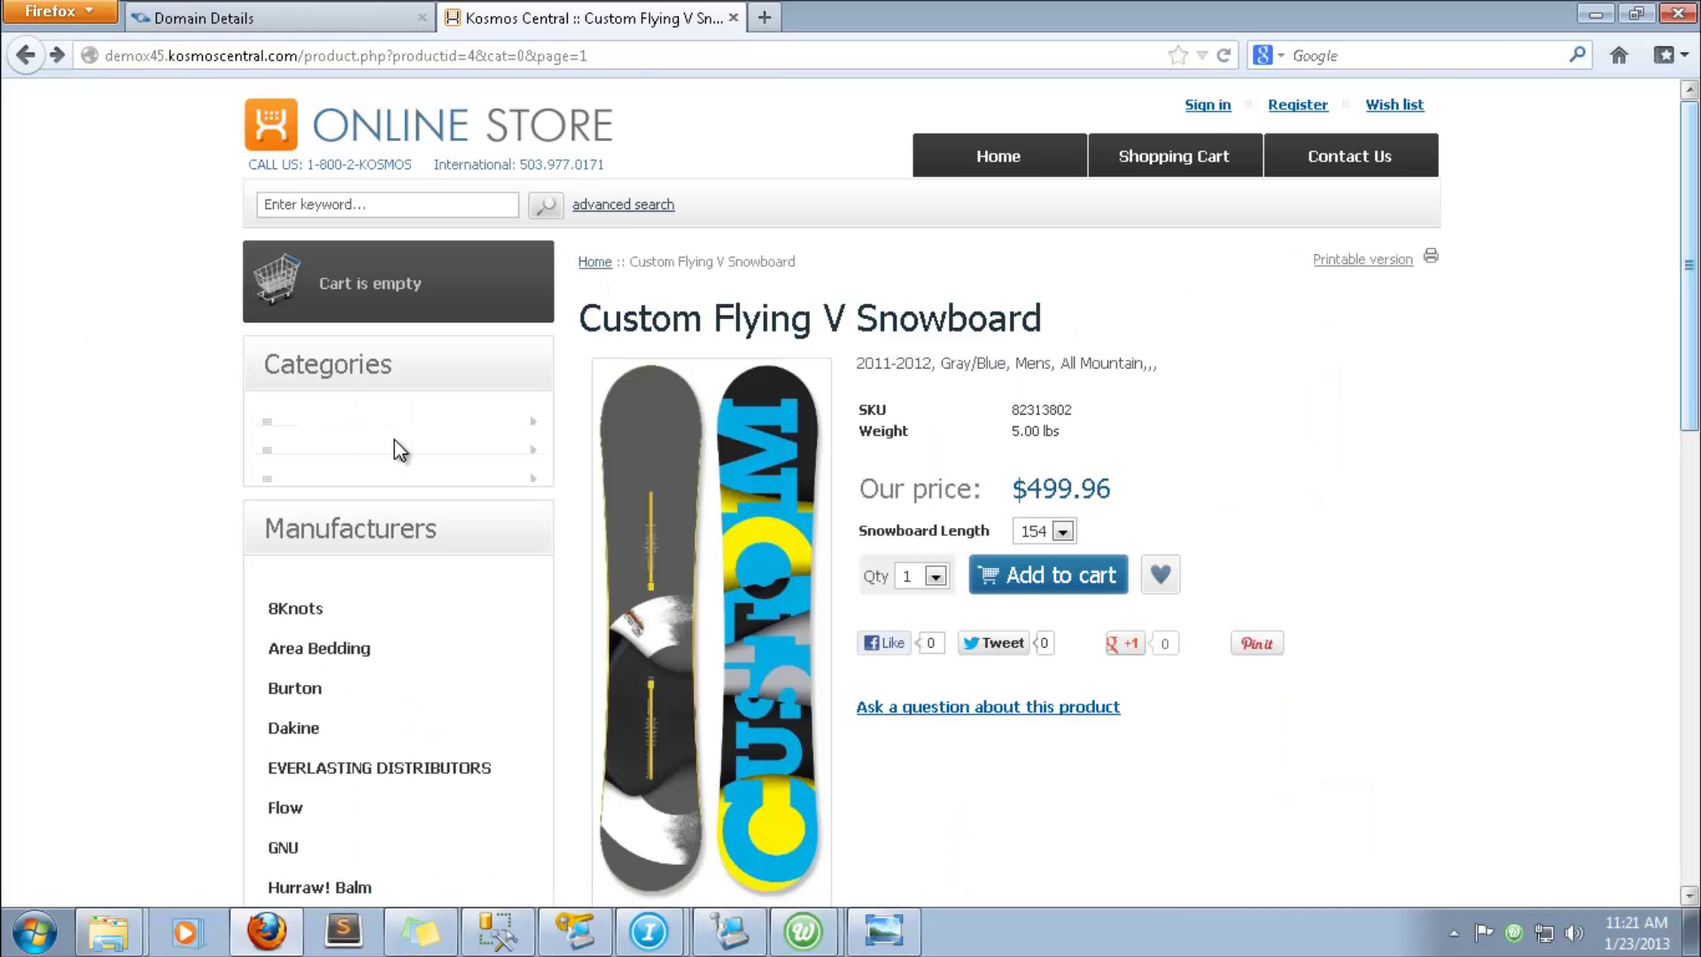
click(997, 577)
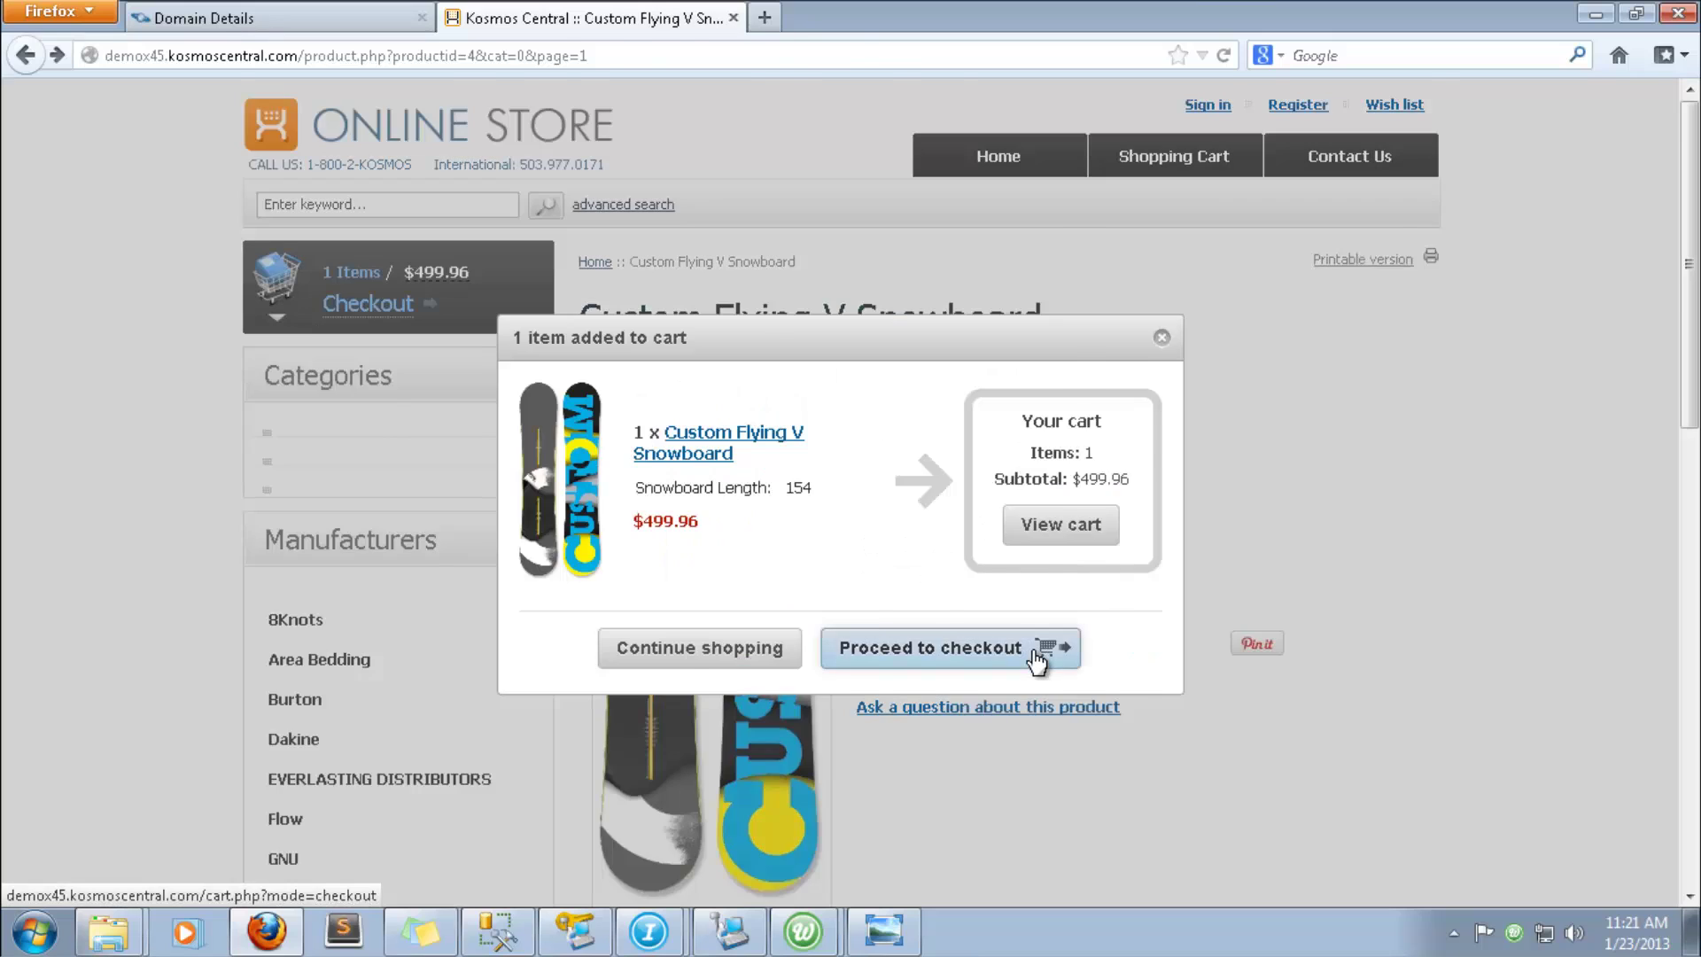
click(1090, 653)
click(1242, 774)
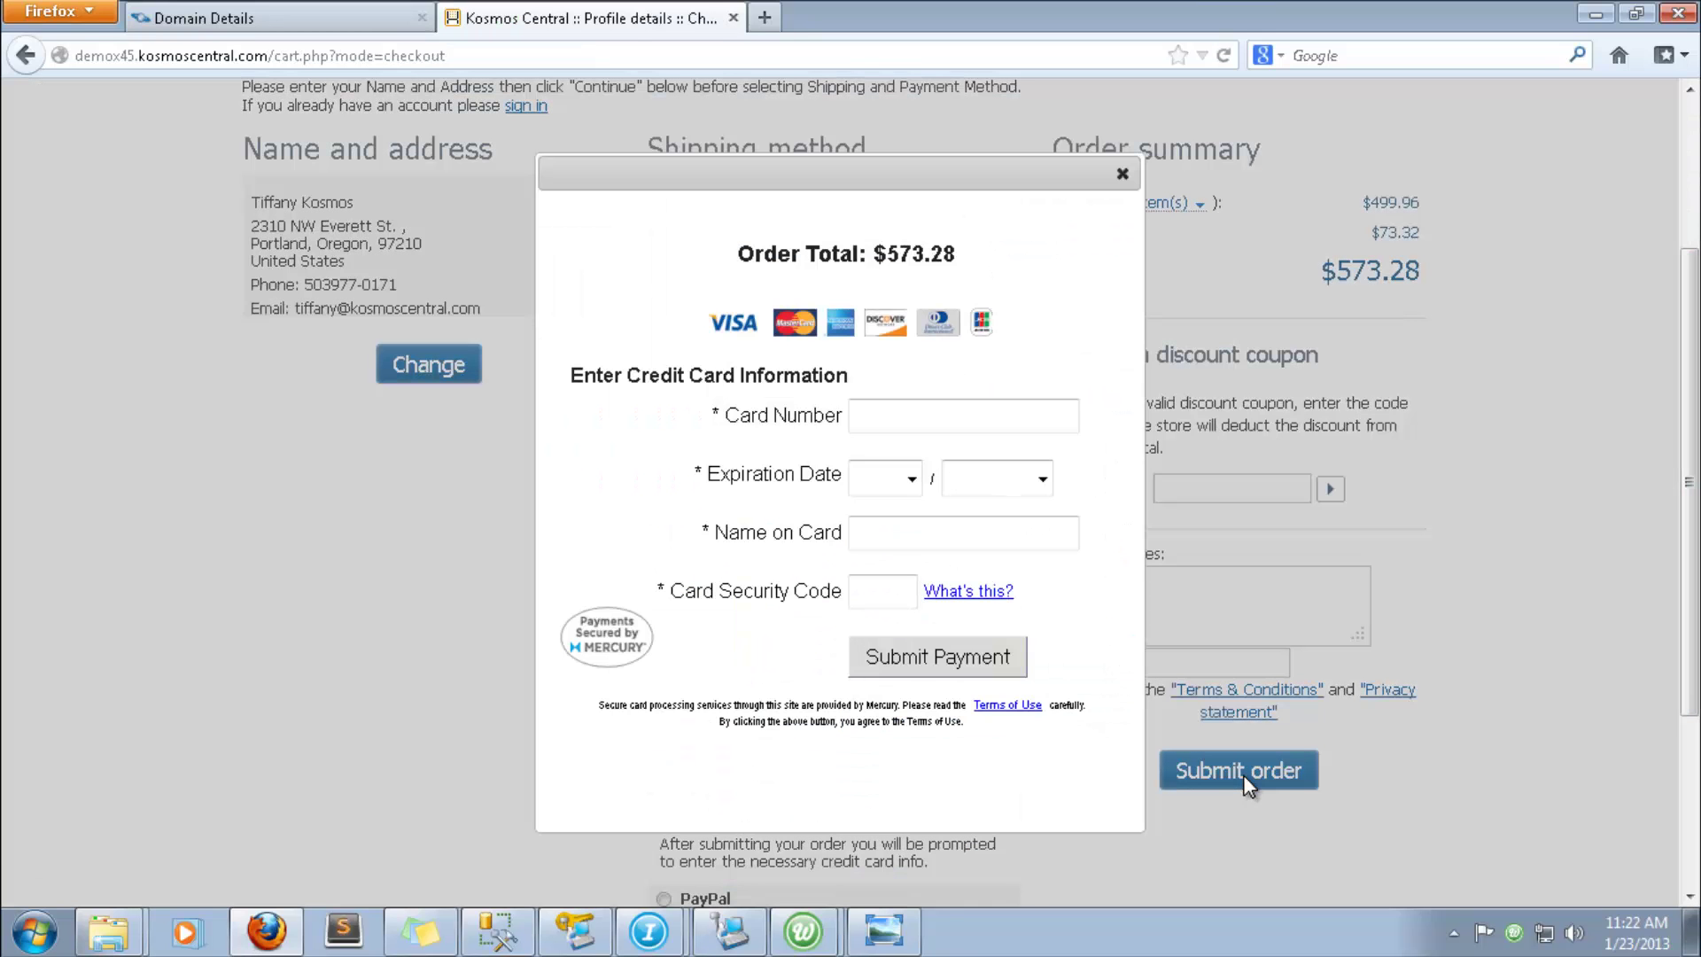
- Pay with test card details: card number, expiry year 2014, cardholder name and security code
click(929, 415)
text(111411141114111)
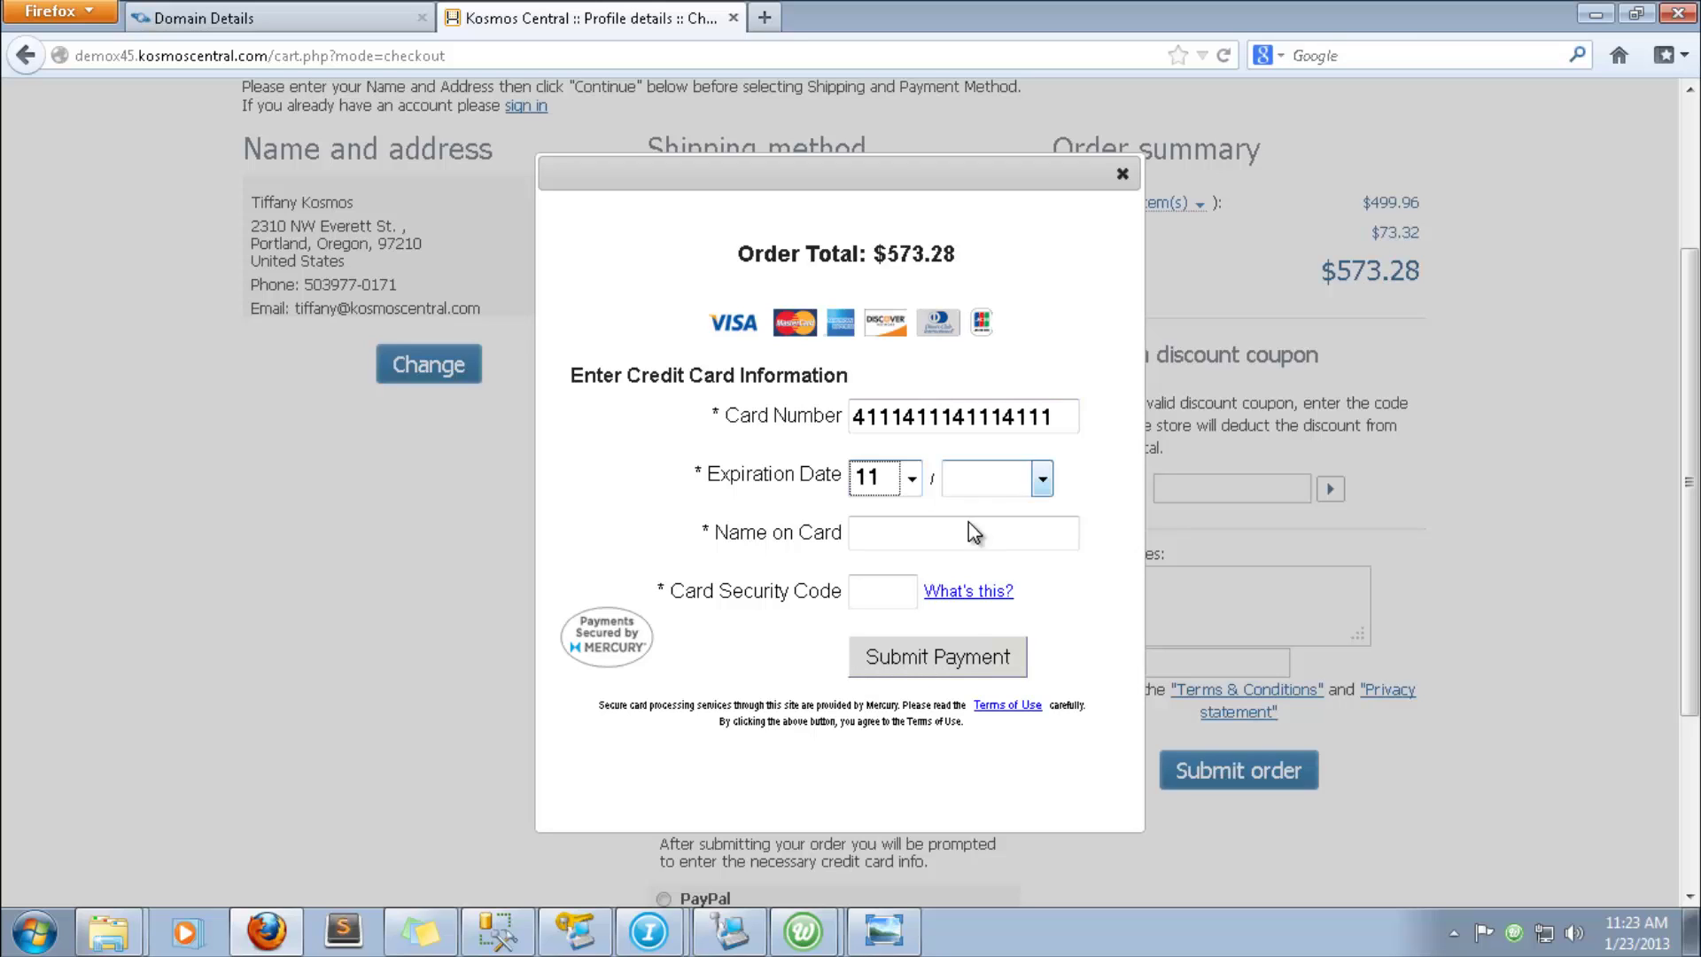
click(996, 478)
click(983, 561)
click(880, 539)
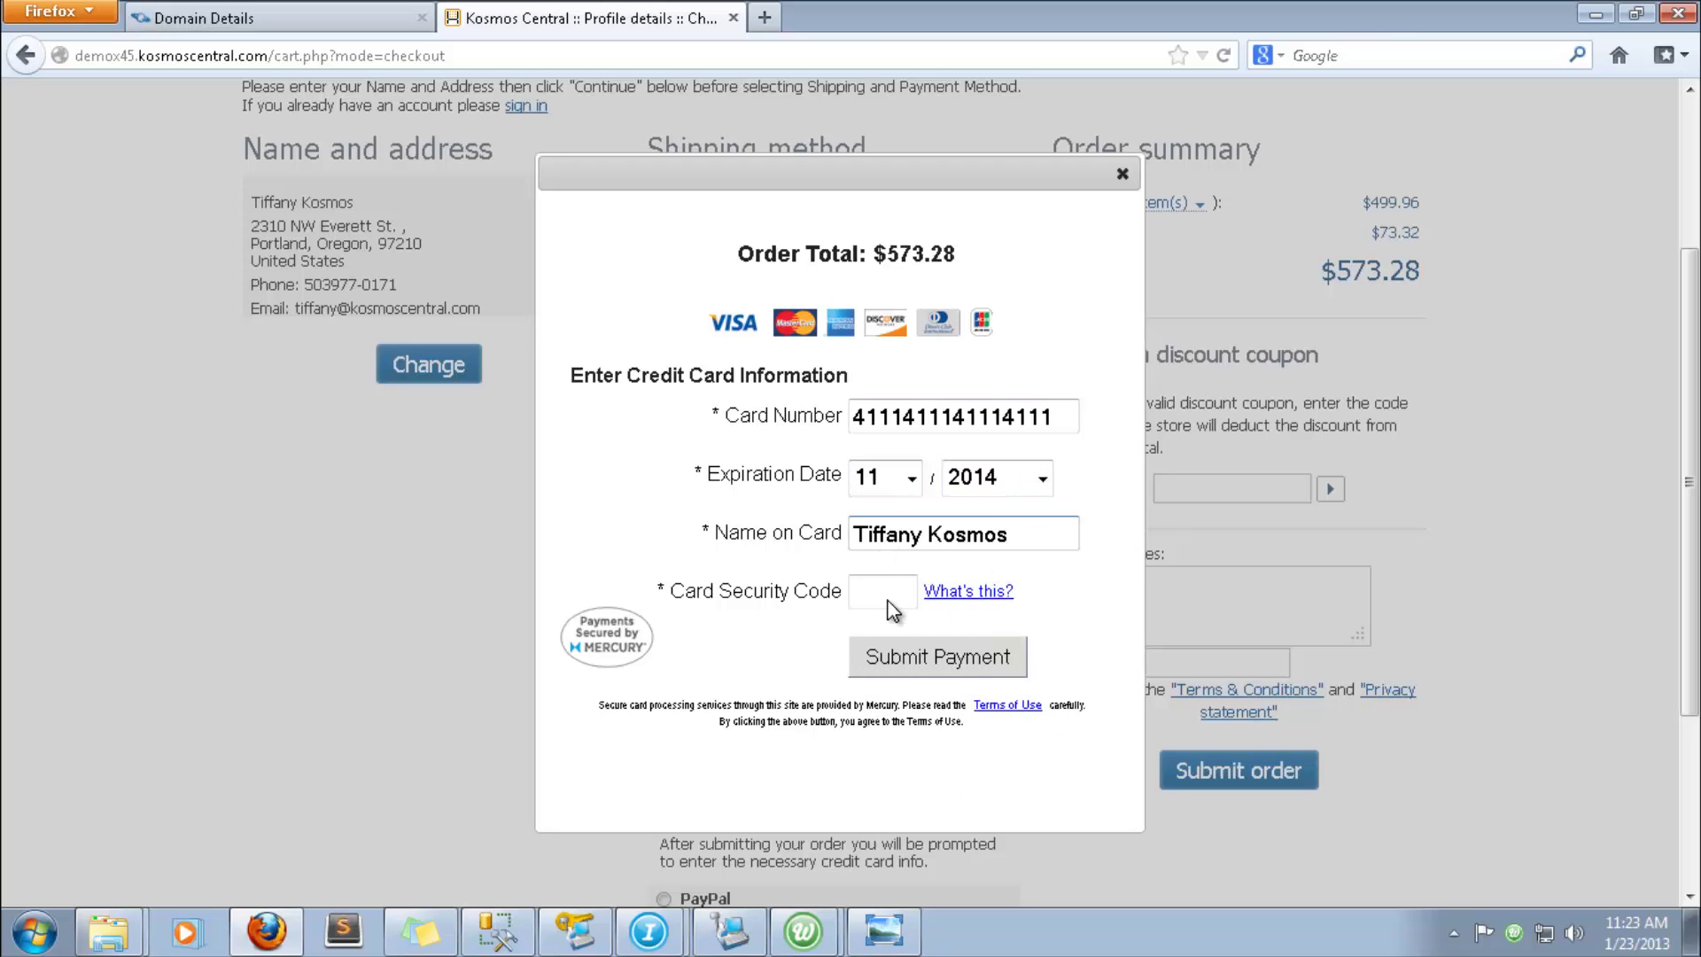
click(894, 606)
text(111)
click(901, 657)
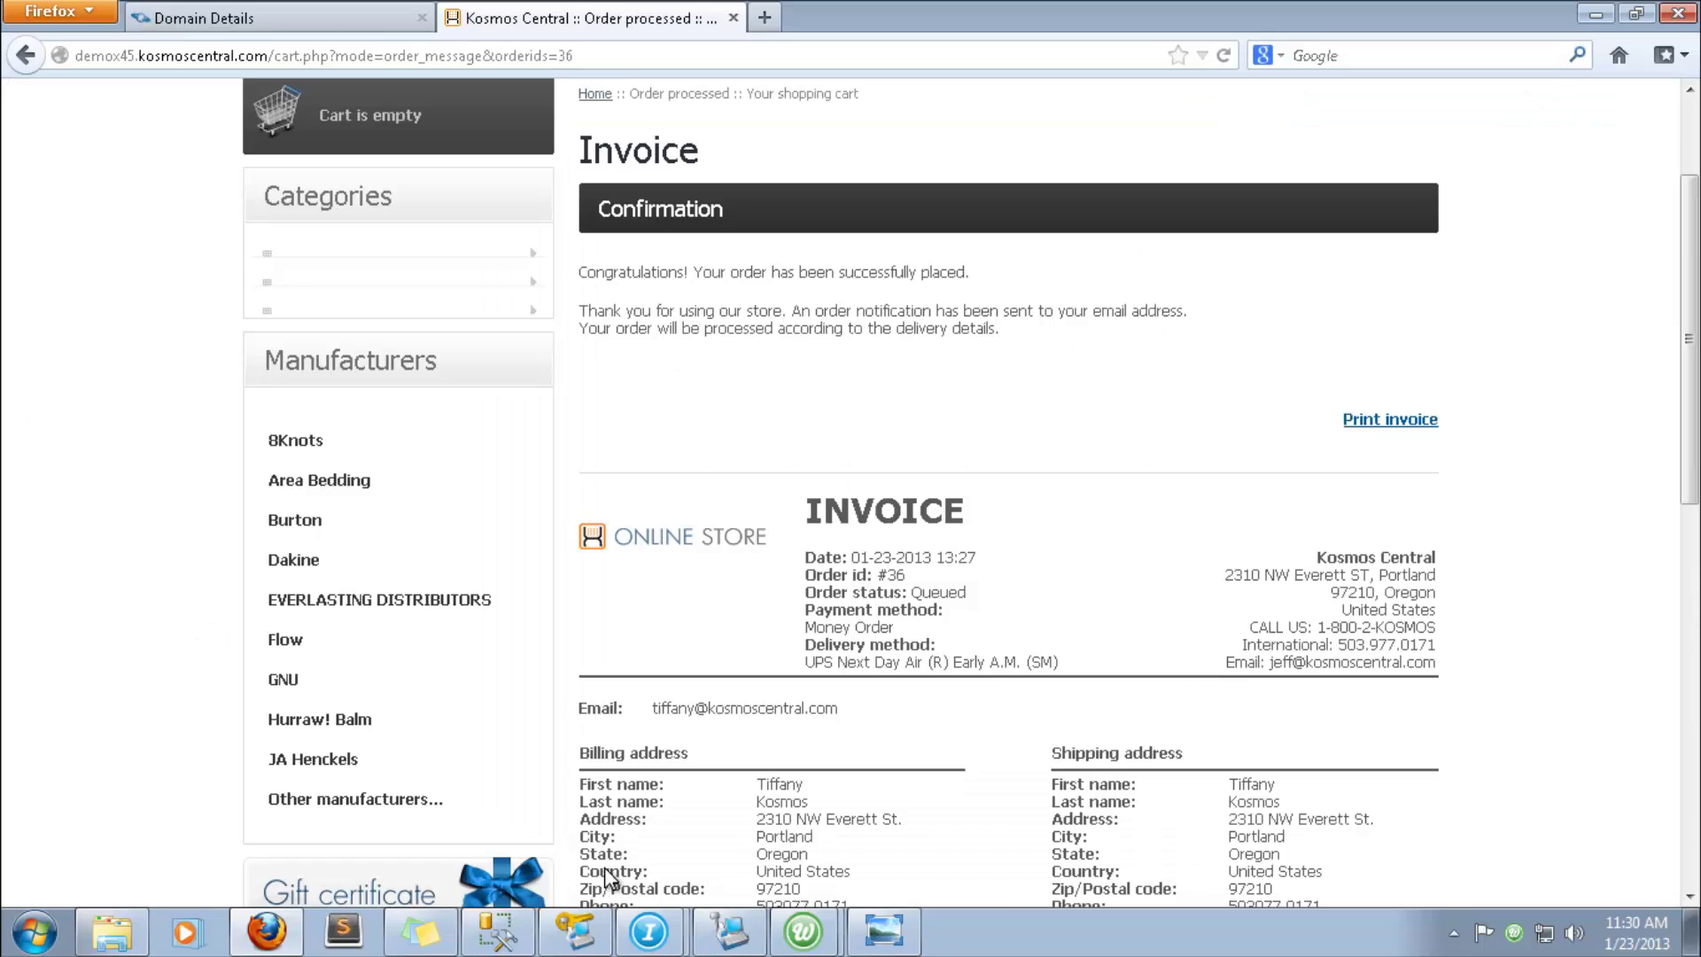
- Run and confirm Exchange Updates in the integrator to download the new web order
click(803, 943)
click(802, 835)
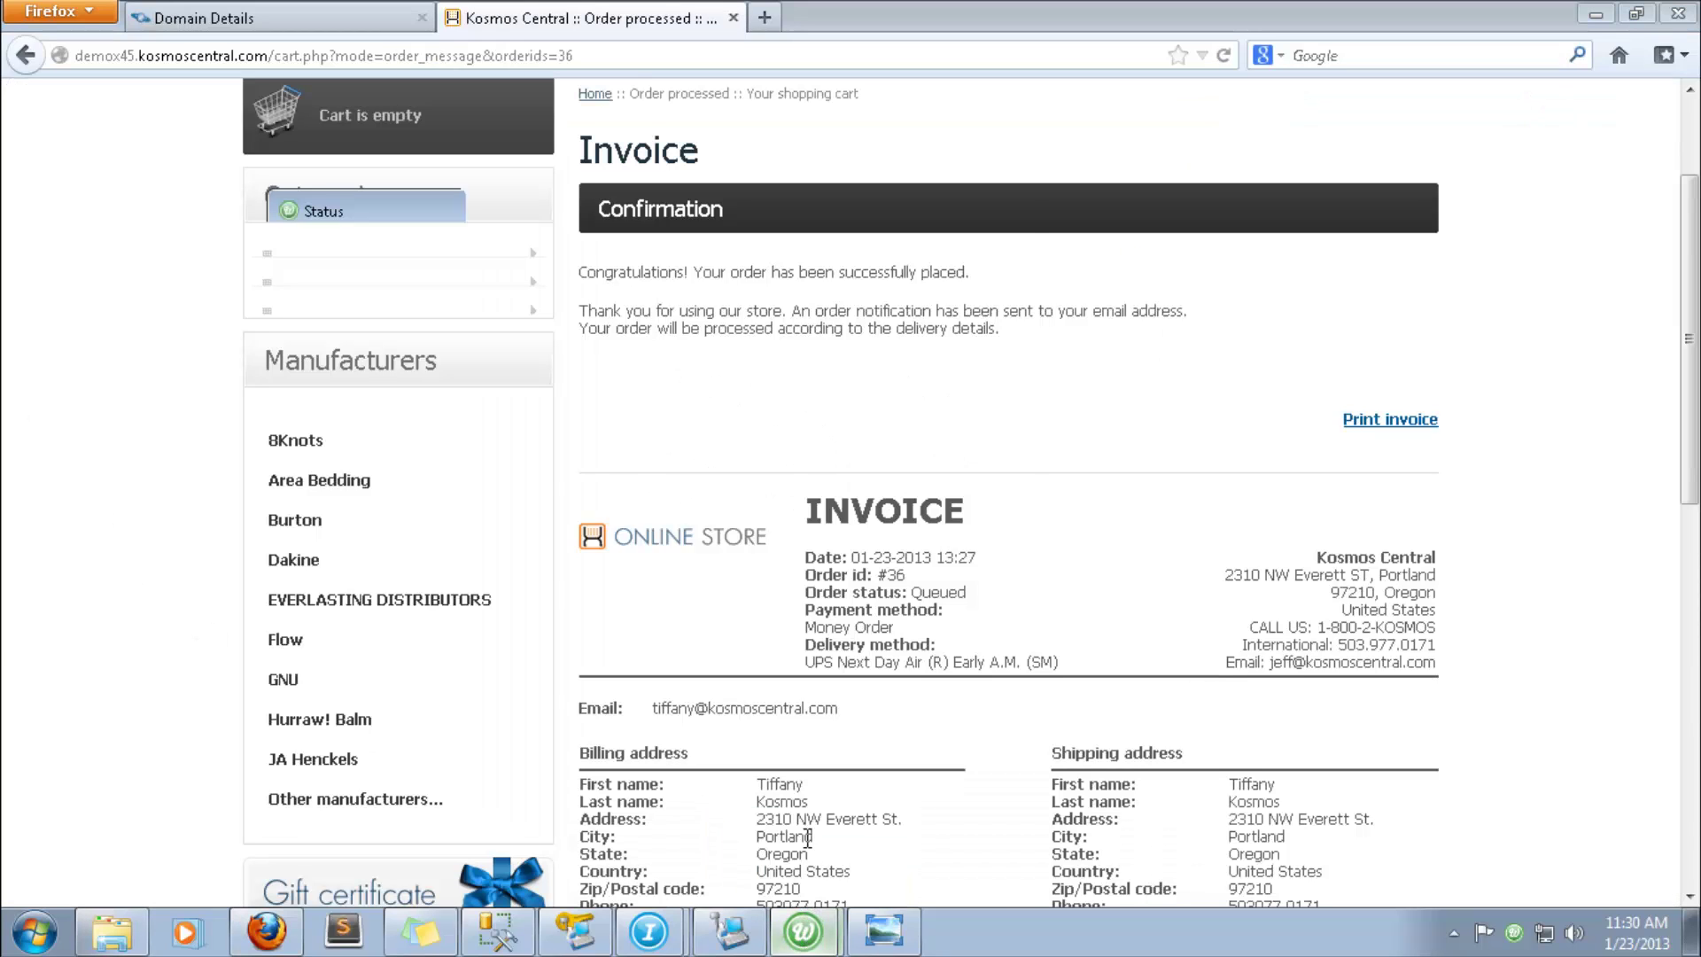
click(931, 645)
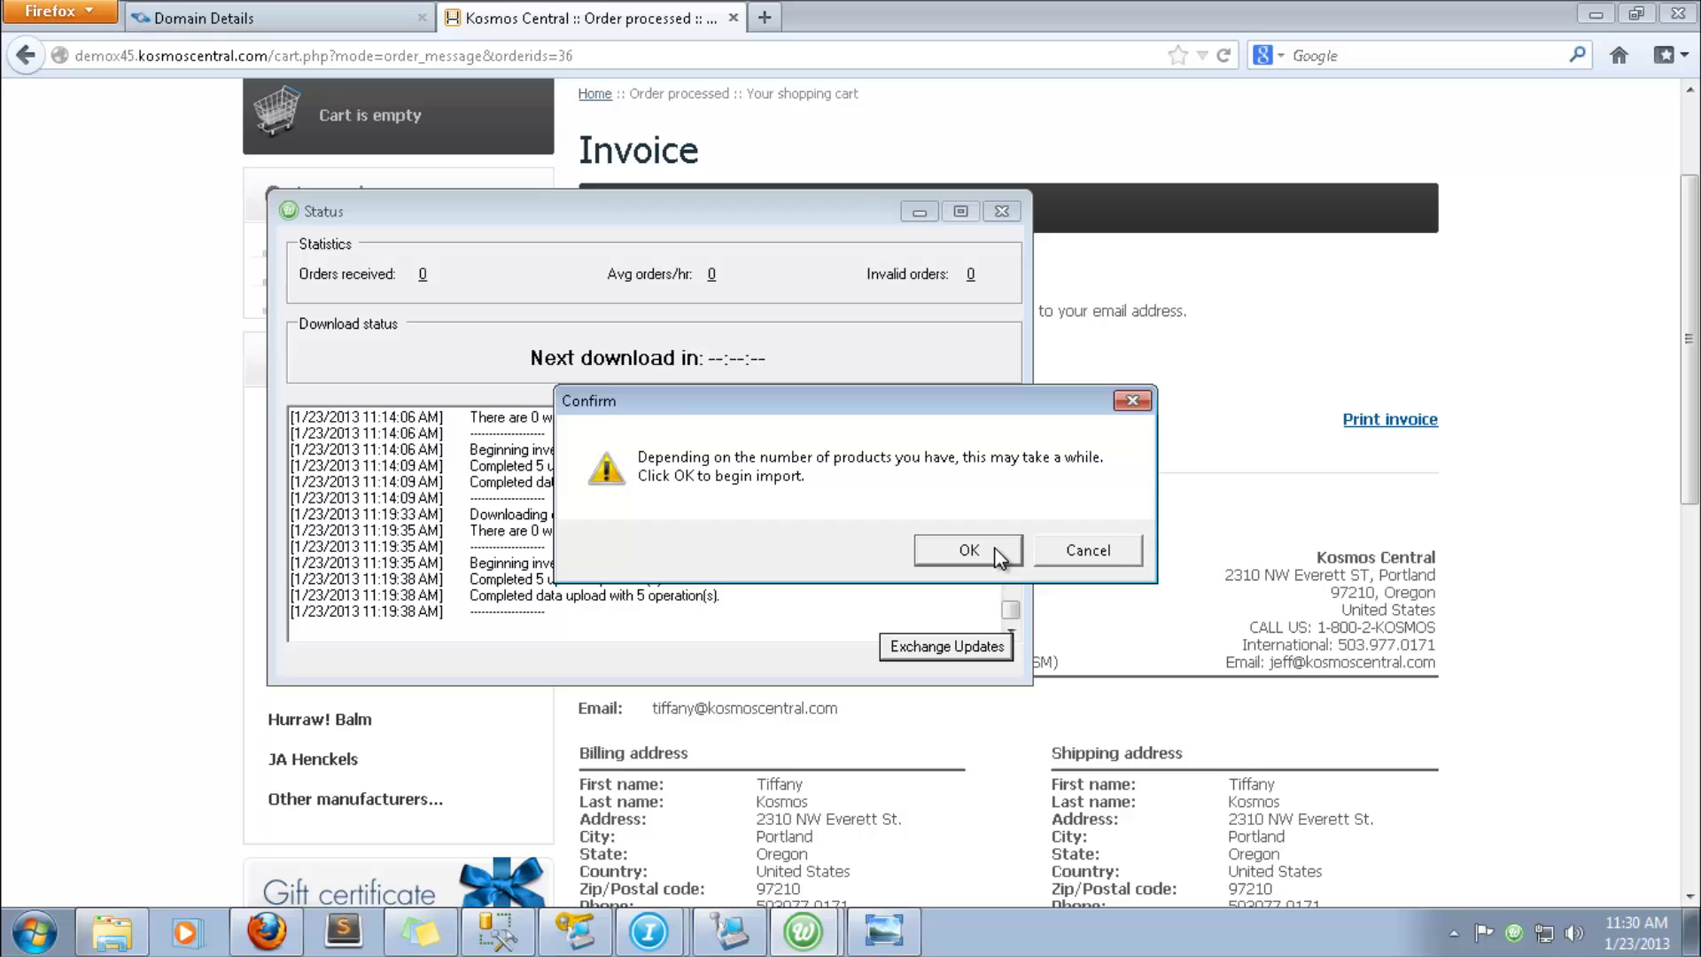
click(970, 440)
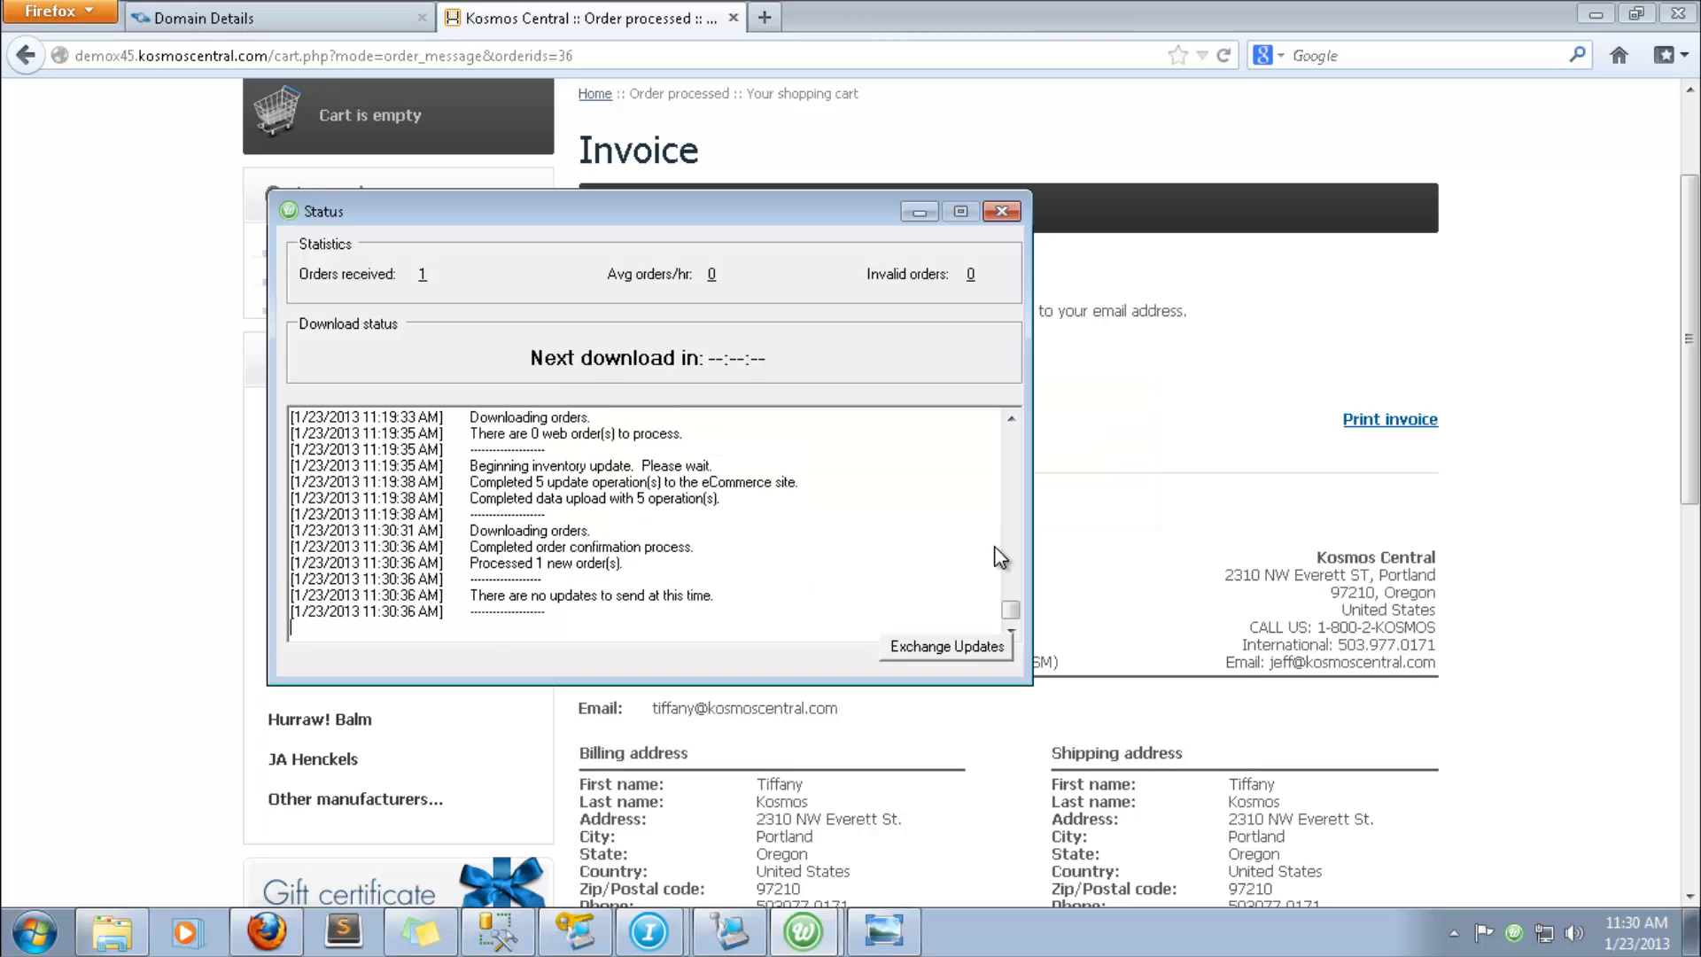
click(722, 944)
- Load the newest internet order with F10 and accept its customer and shipping details ($573.28)
key(F10)
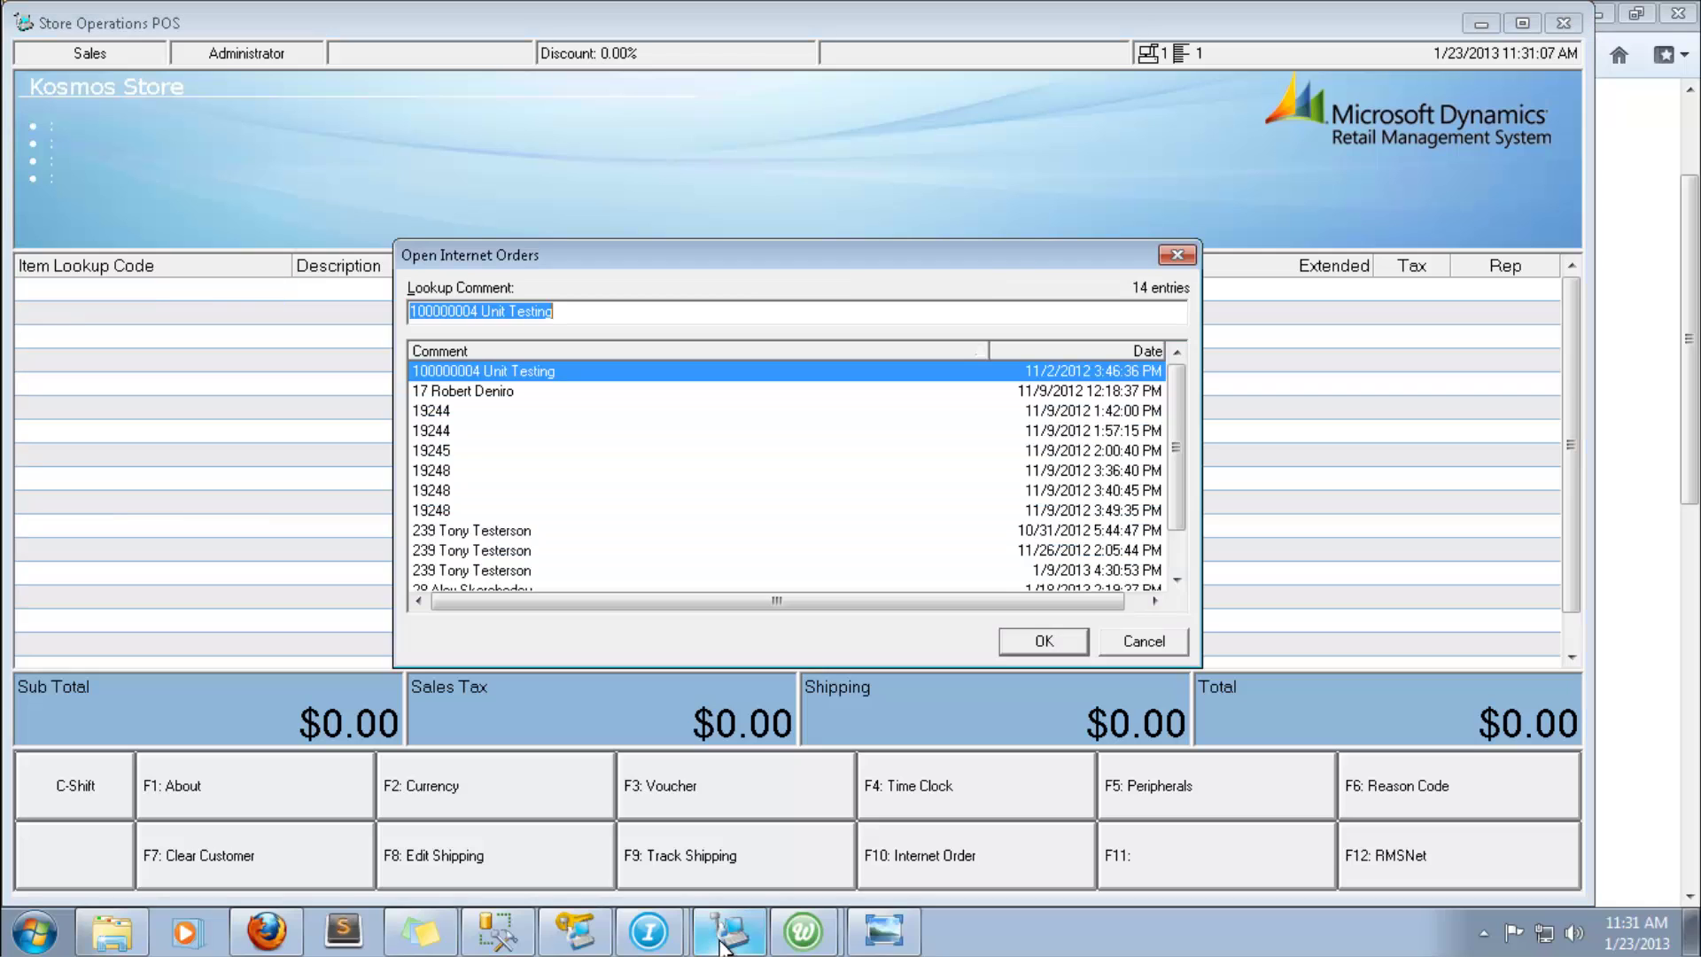
scroll(1182, 513, down, 1)
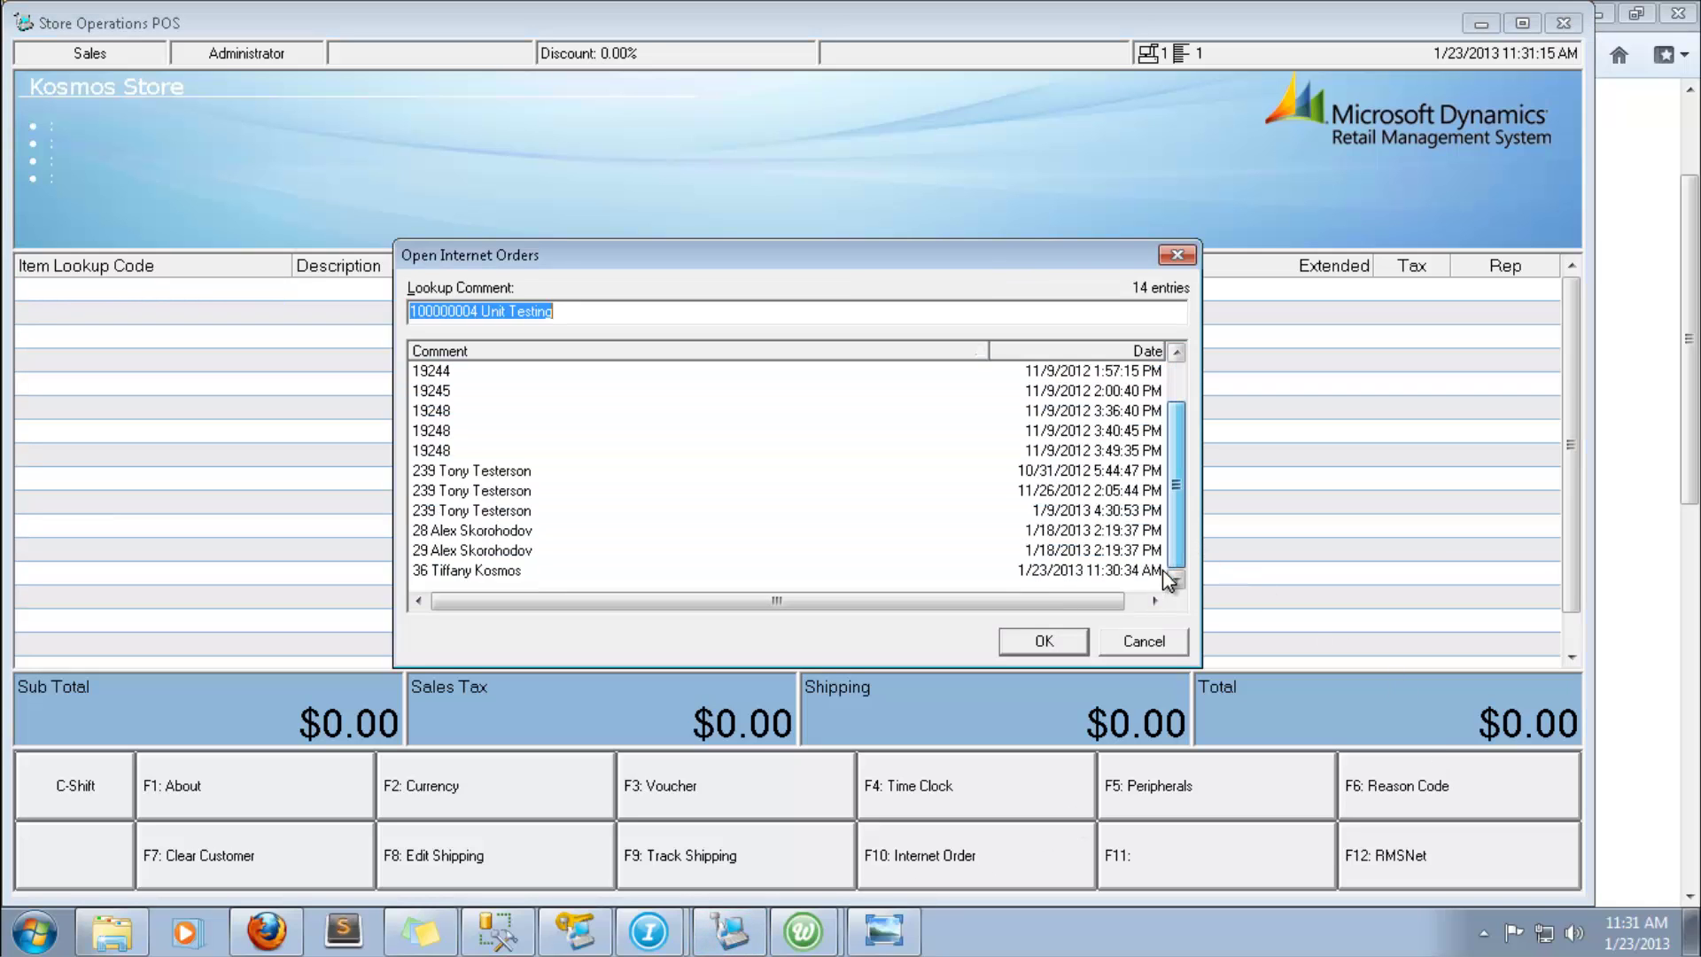
click(1104, 570)
click(1058, 636)
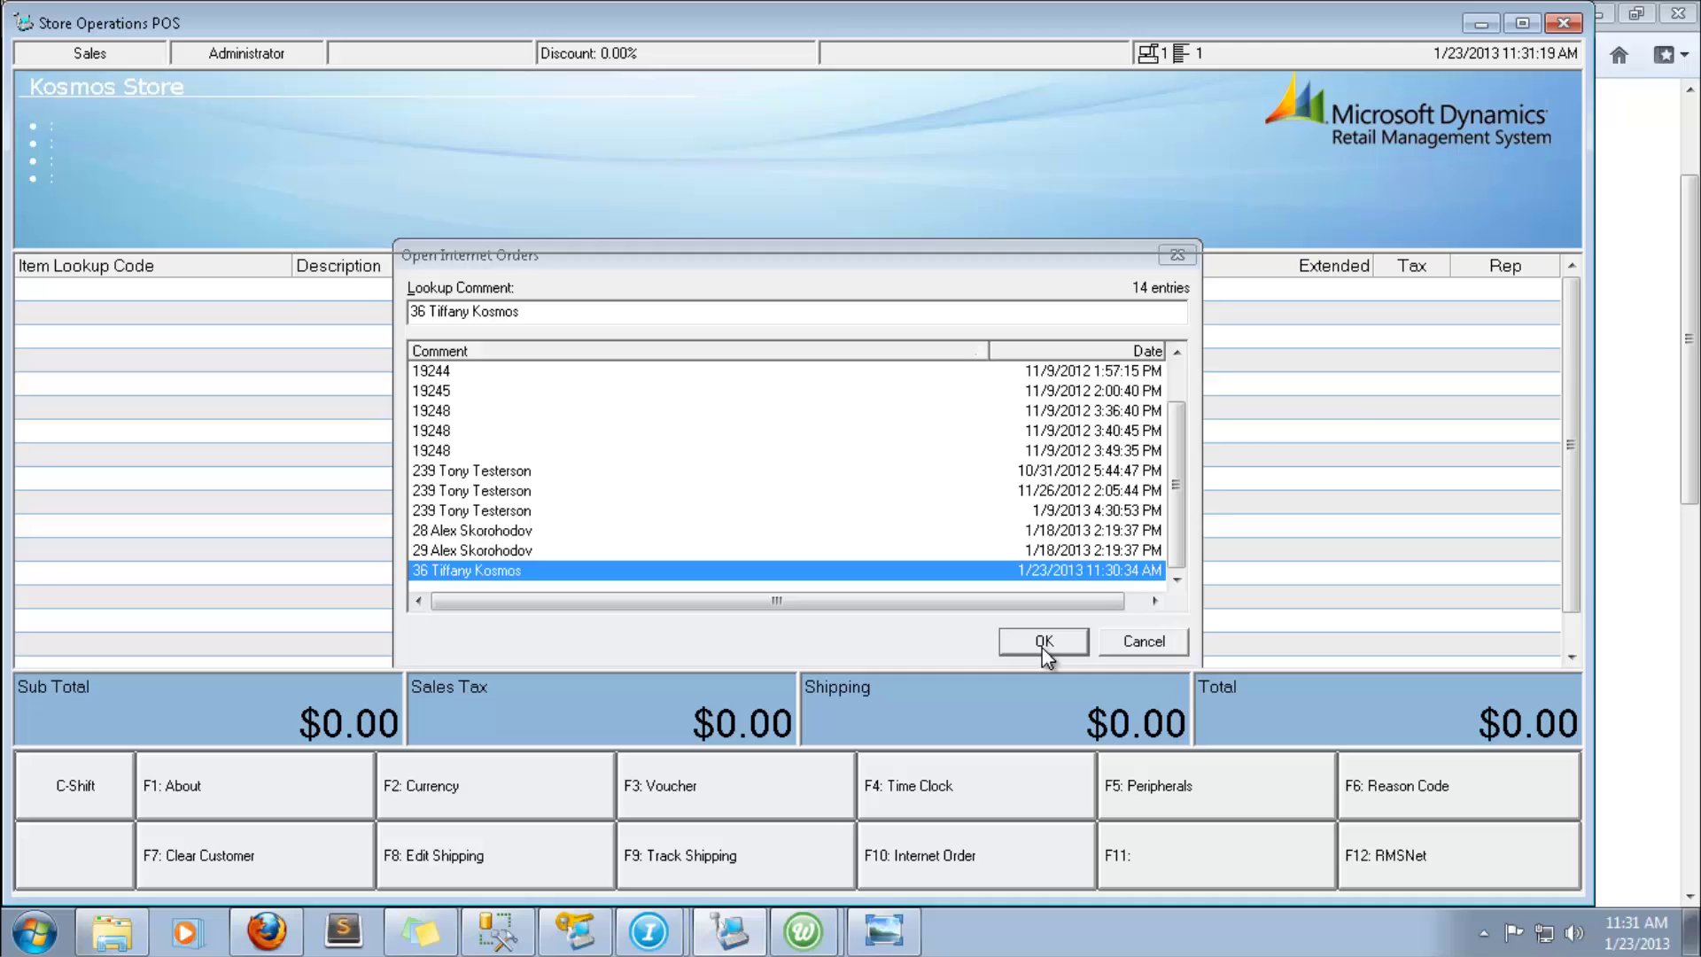
click(921, 693)
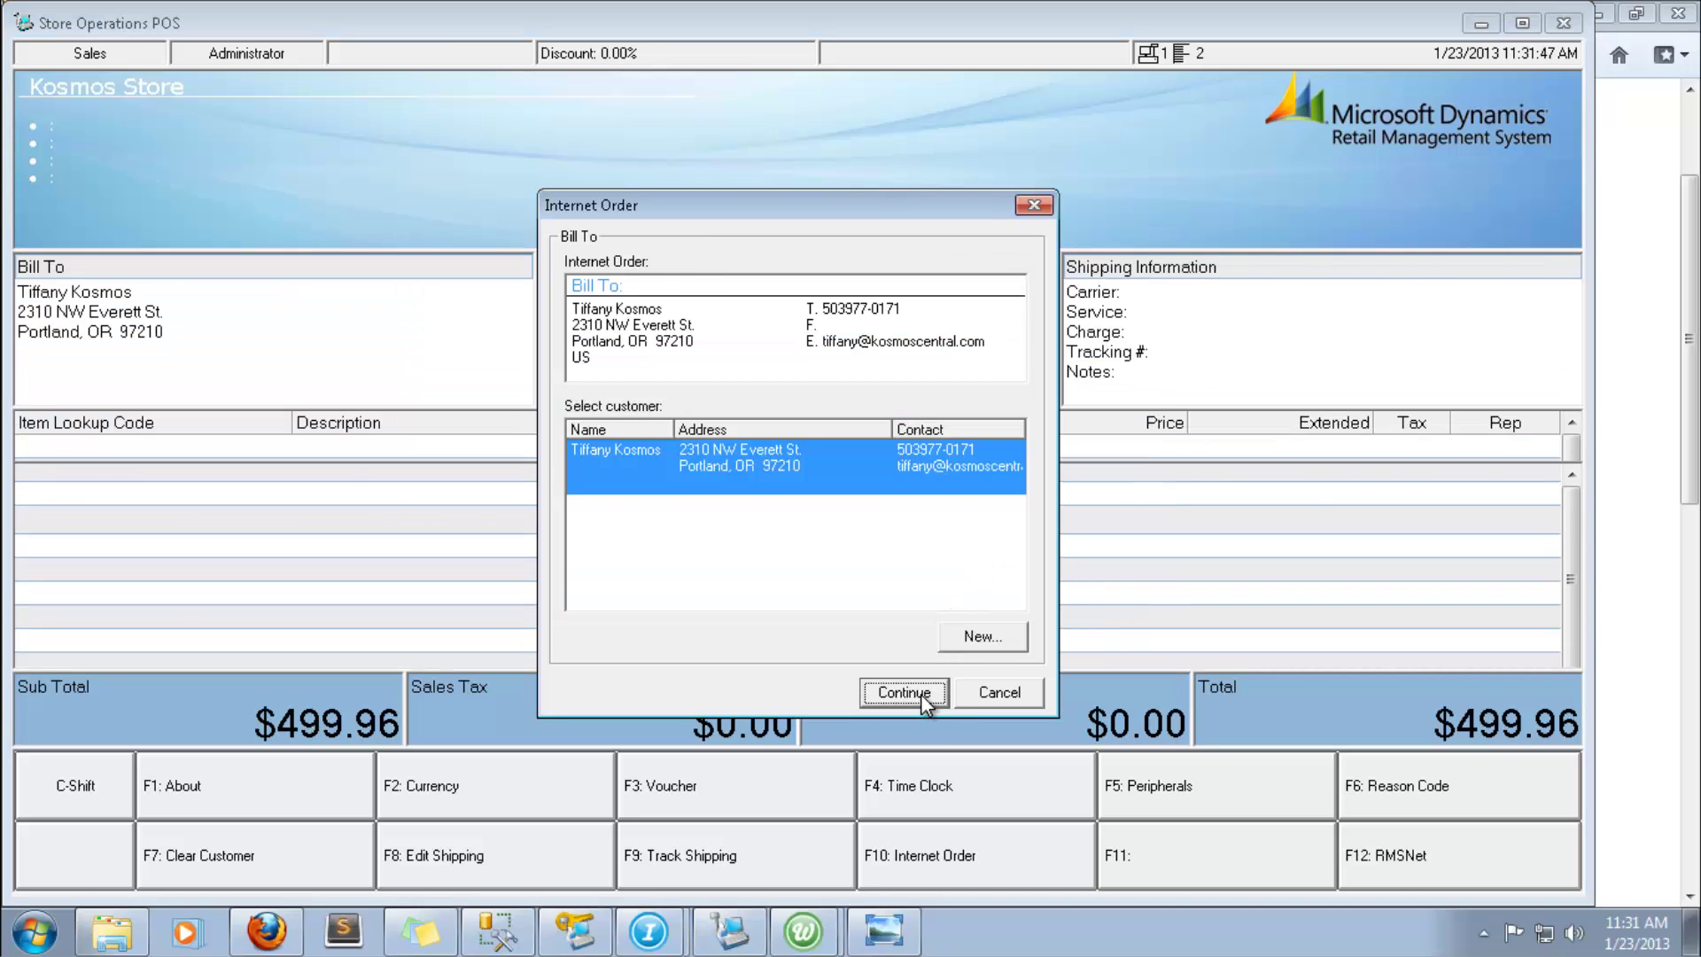
click(922, 693)
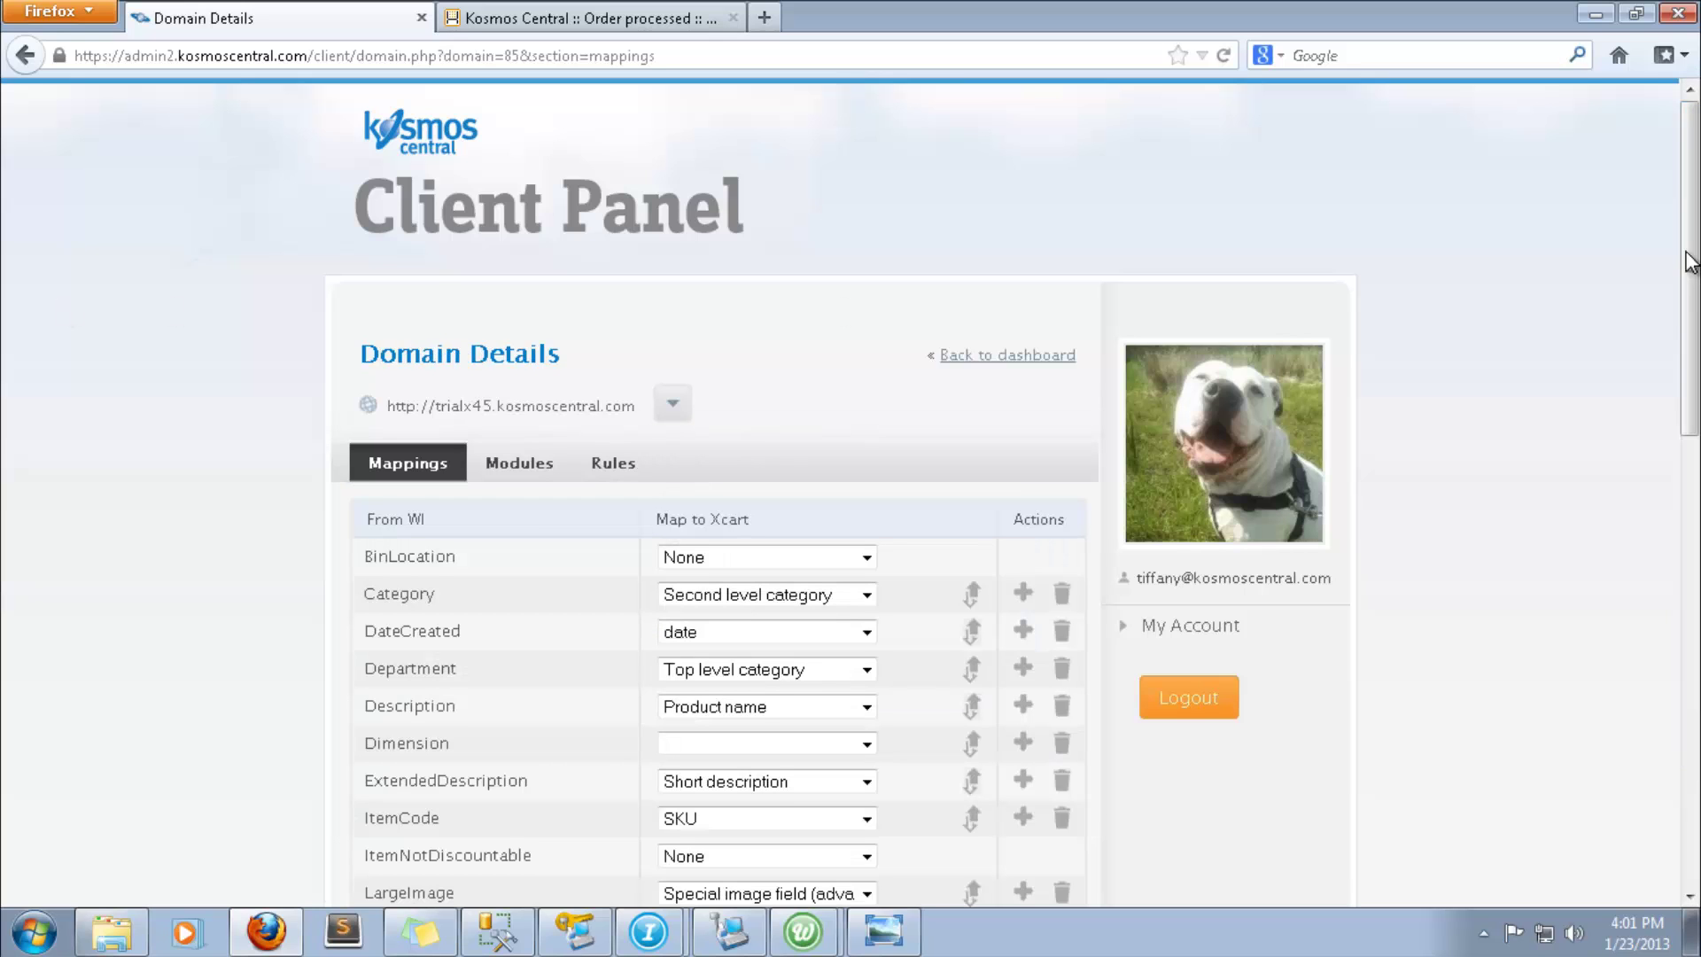
- Scroll the mapping table to review the Quantity, SalePrice and SKU mappings
drag(1688, 261, 1659, 497)
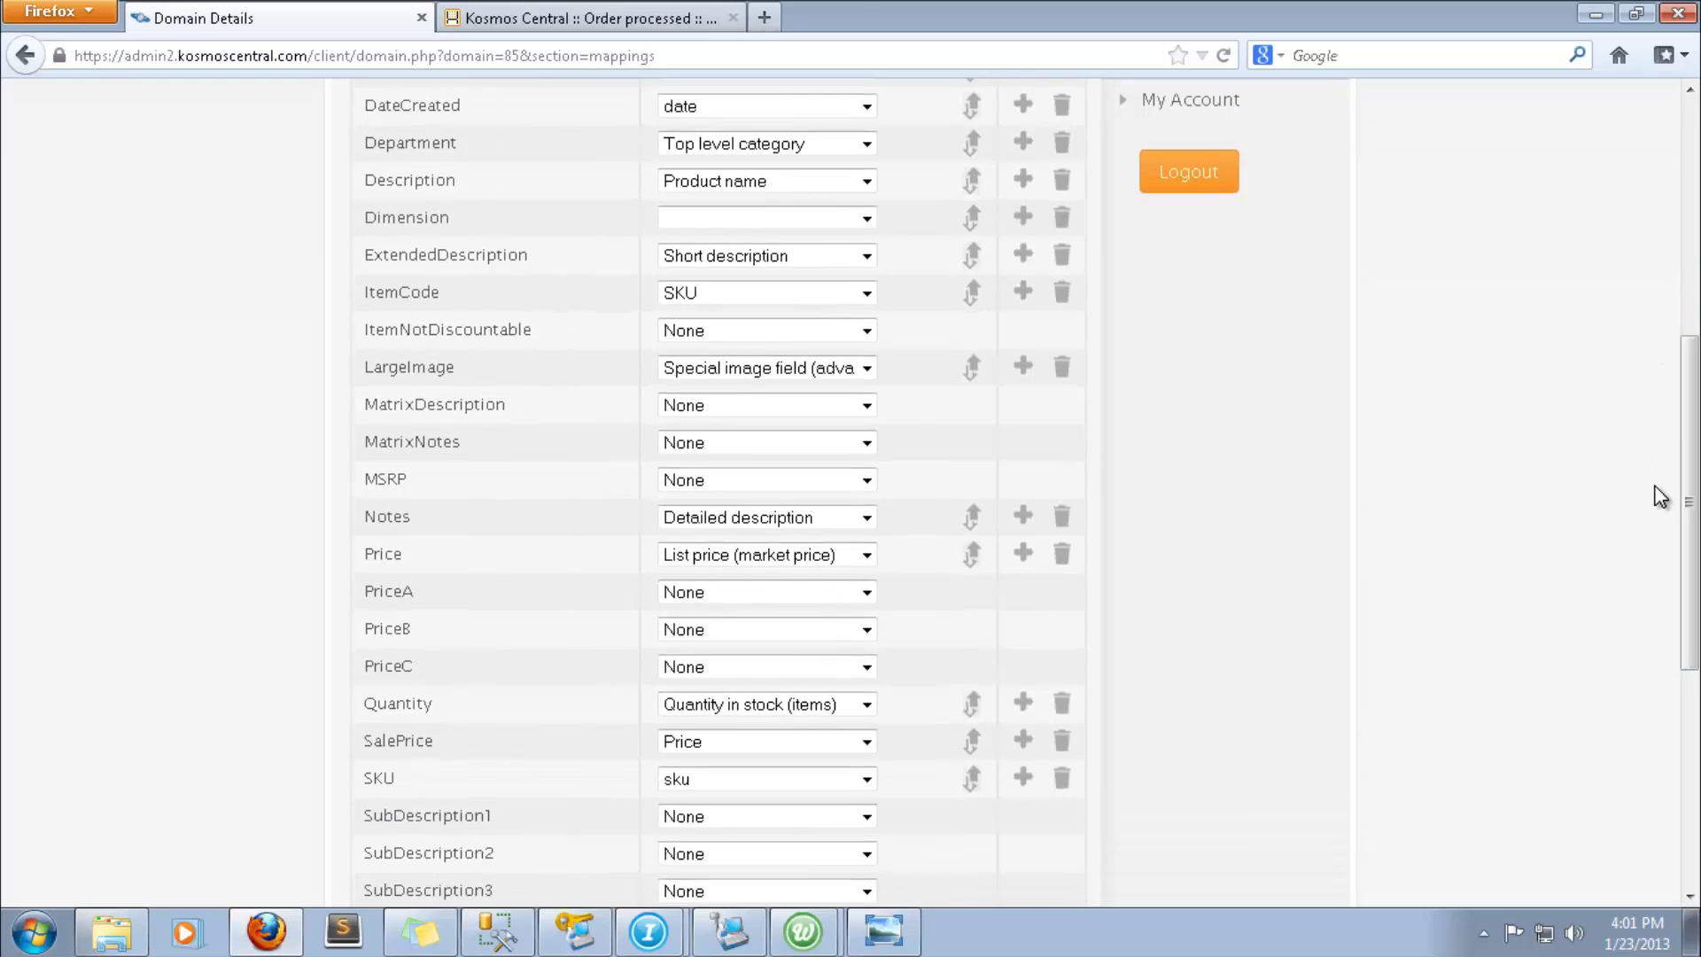